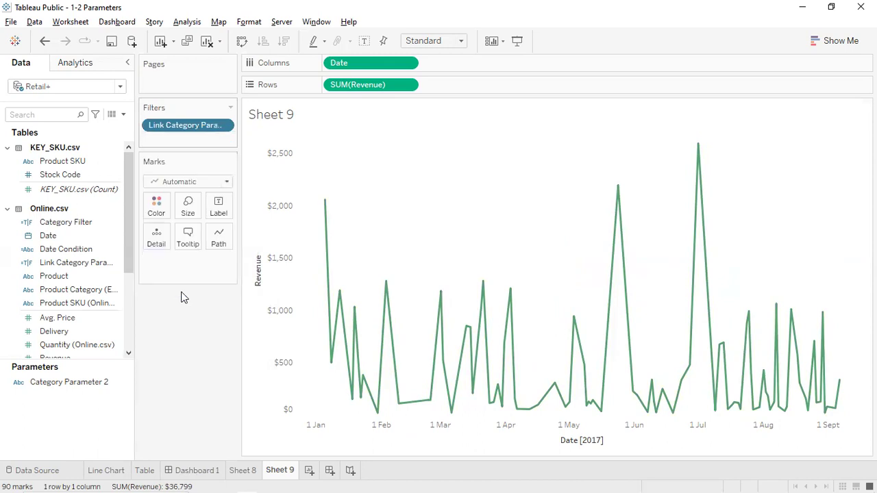
- Edit the parameter Category Parameter 2 so that its name is Category Parameter 22
scroll(68, 322, "down", 3)
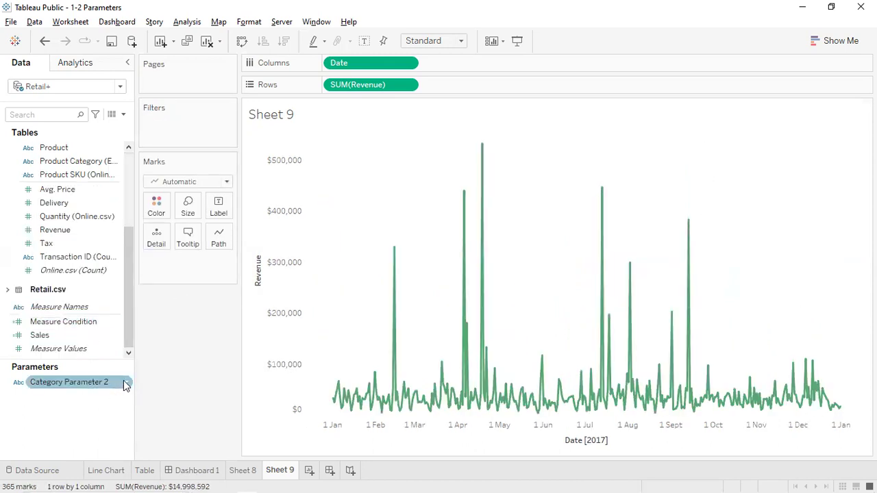
right_click(126, 385)
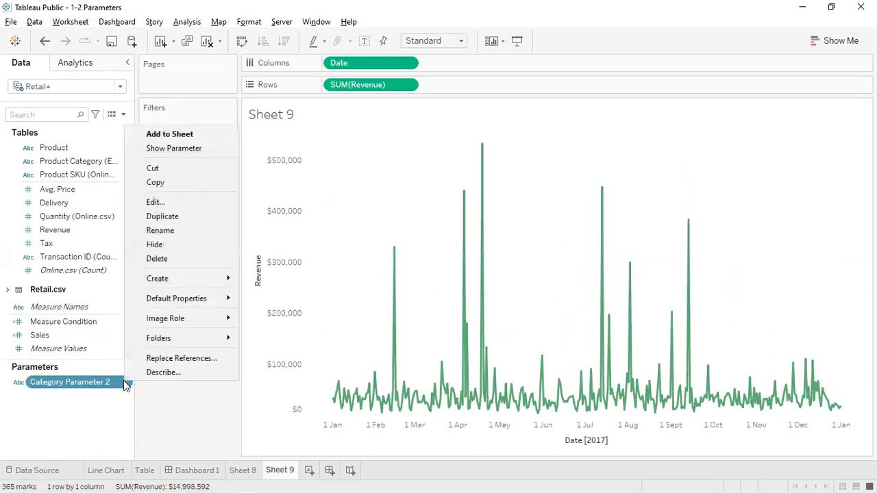
left_click(158, 202)
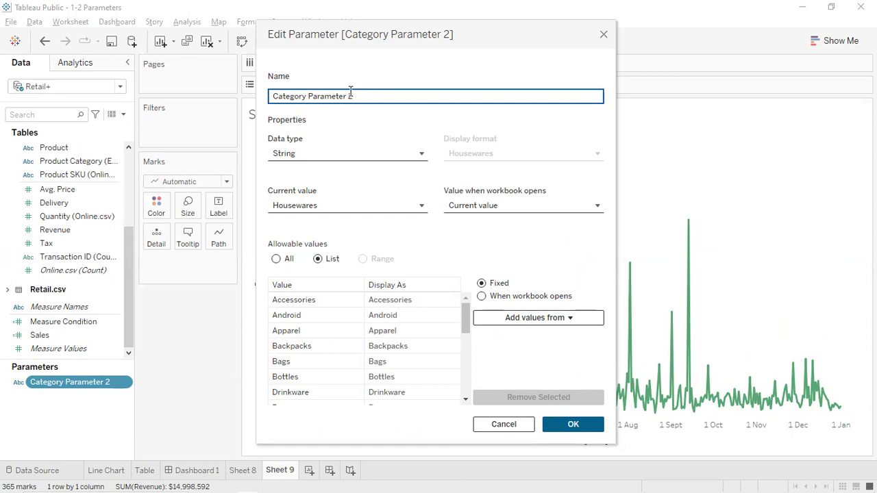
type("2")
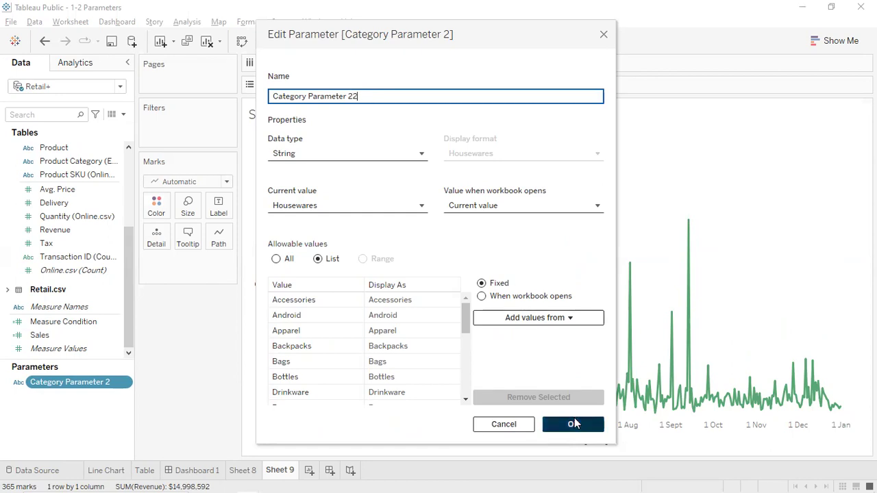
left_click(561, 426)
- Rename the category parameter as jj directly in the parameter list
left_click(40, 381)
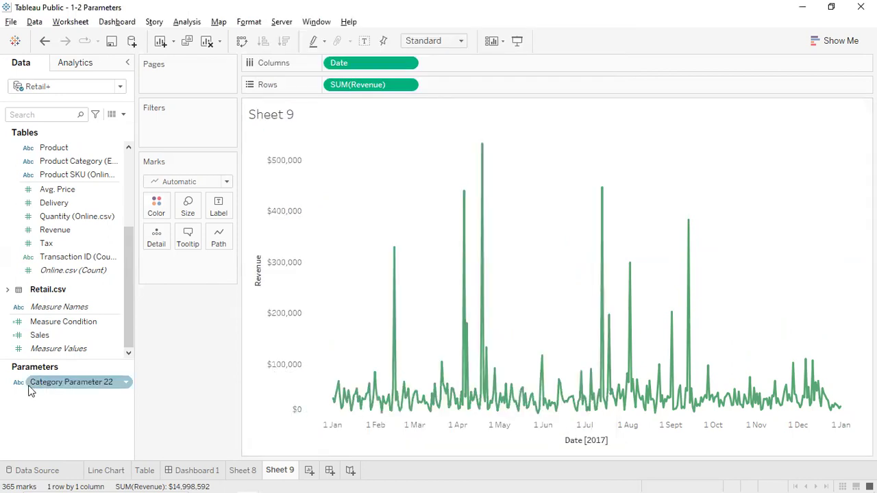
left_click(130, 385)
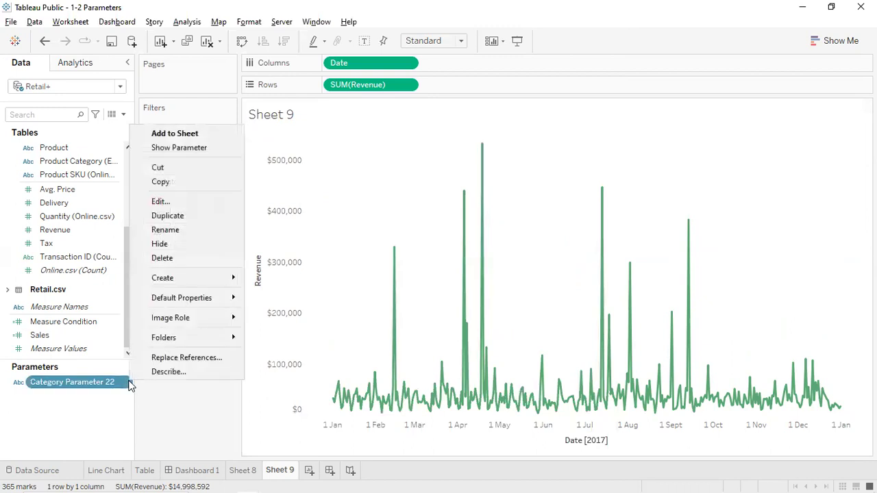
left_click(158, 235)
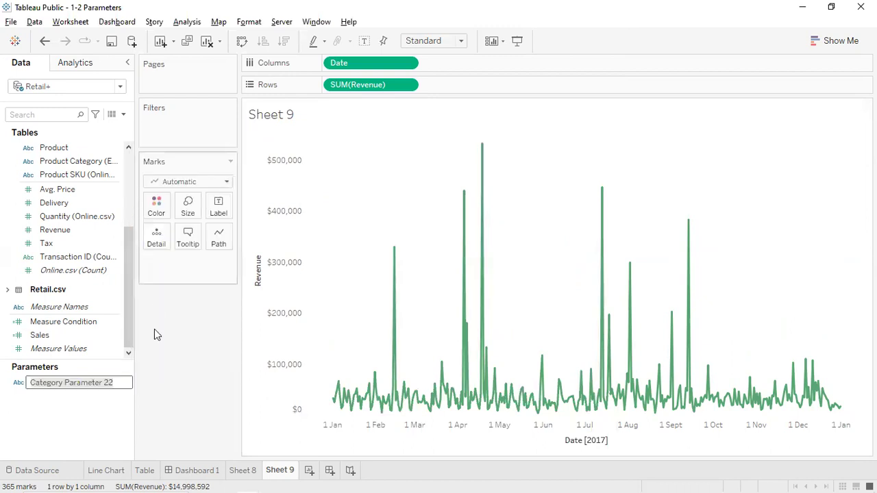
key("BackSpace")
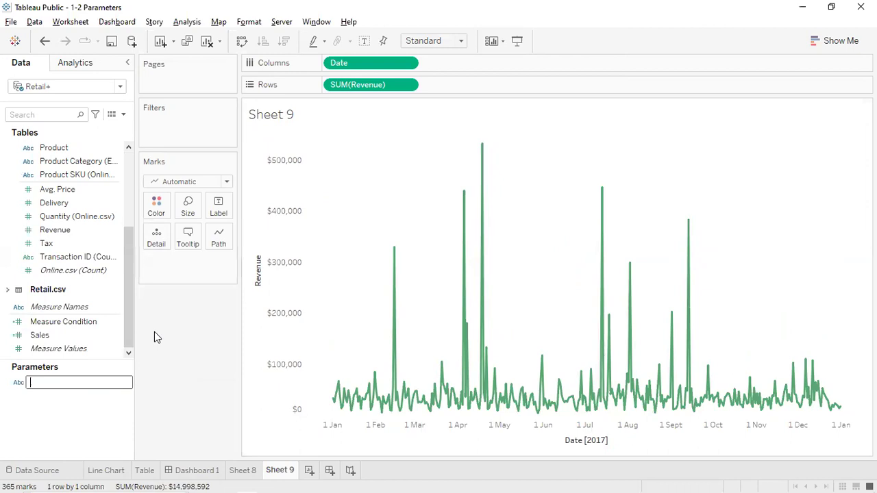
type("jj")
key("Return")
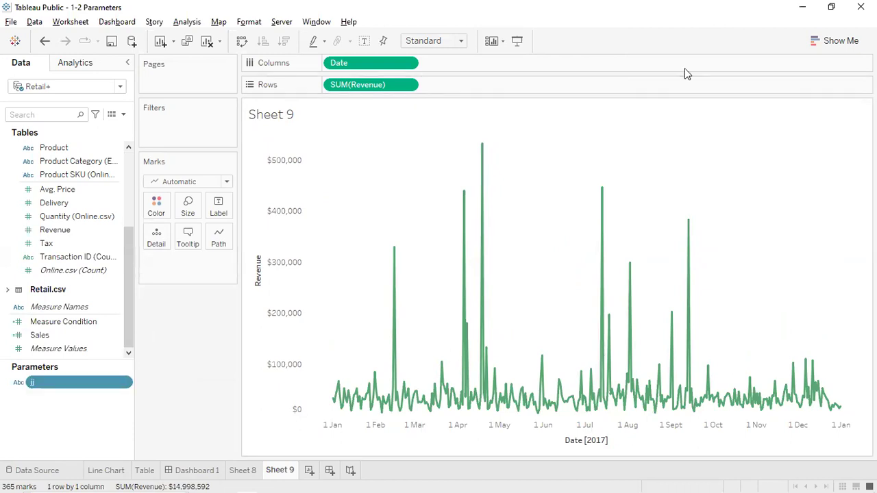
left_click(834, 41)
left_click(834, 42)
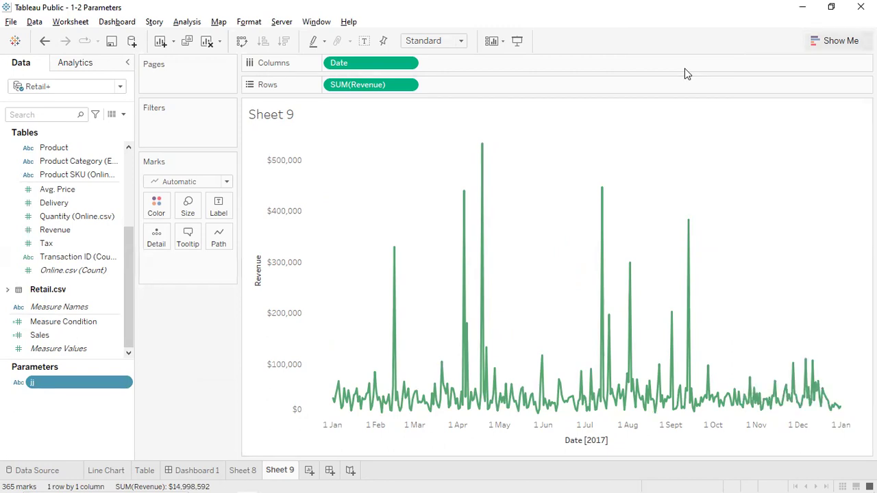
- Delete the jj parameter from the workbook
right_click(126, 383)
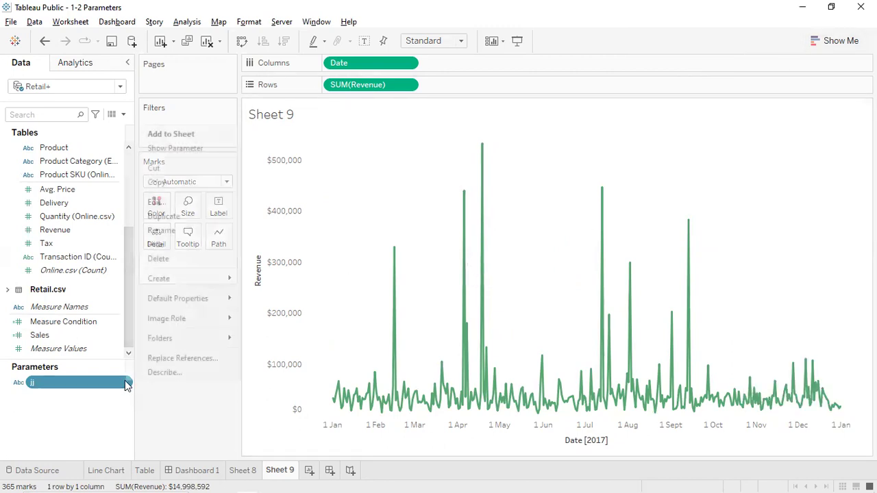
left_click(158, 259)
left_click(506, 294)
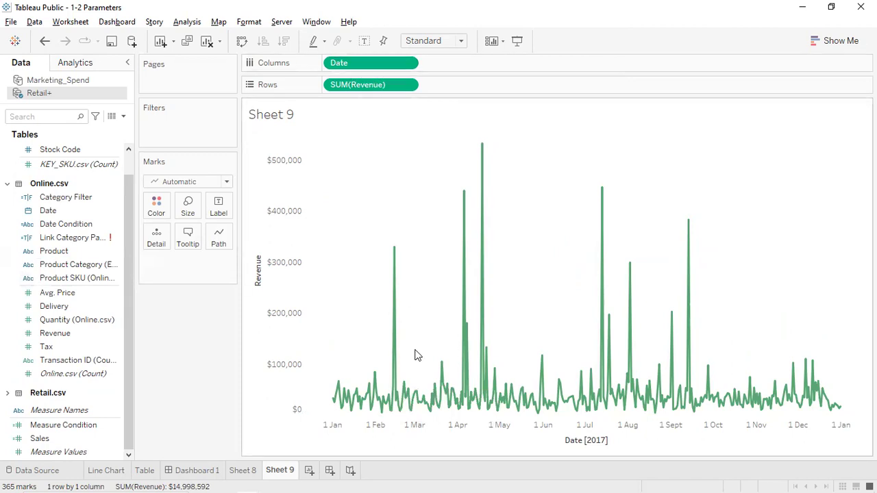
- Filter the sheet by Product Category (Enhanced E-commerce) with all values selected
mouse_move(461, 399)
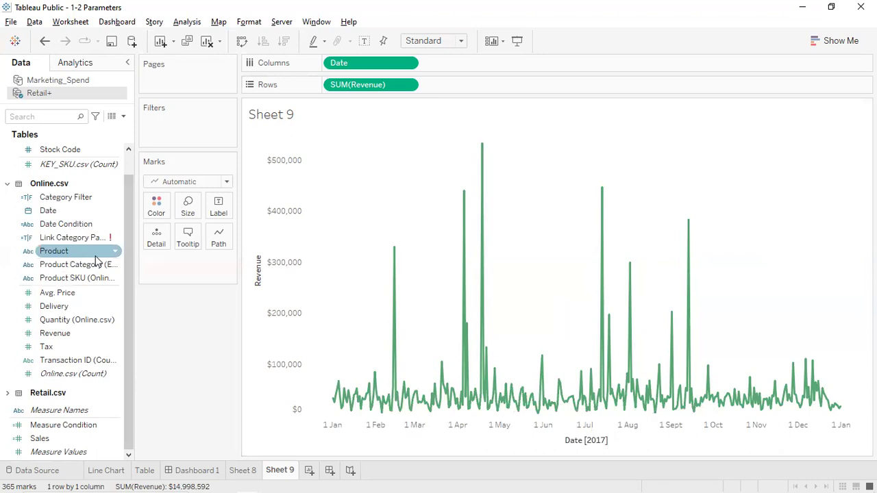
left_click_drag(96, 264, 191, 119)
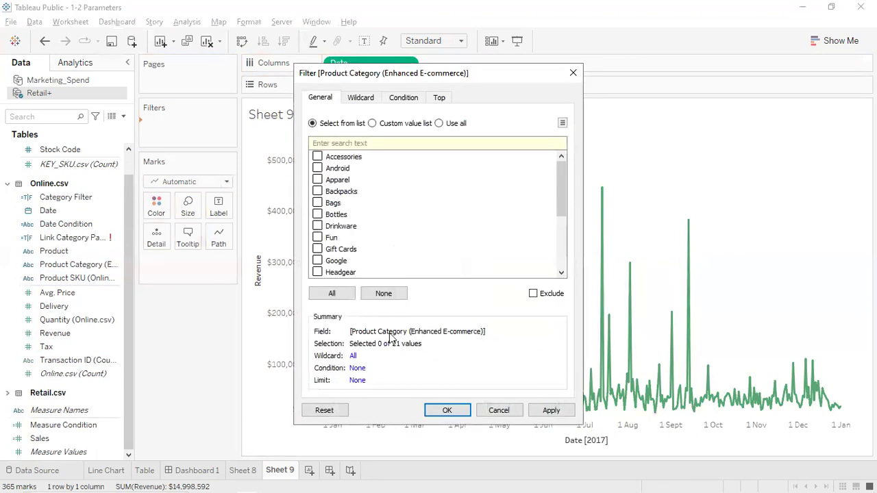
left_click(333, 295)
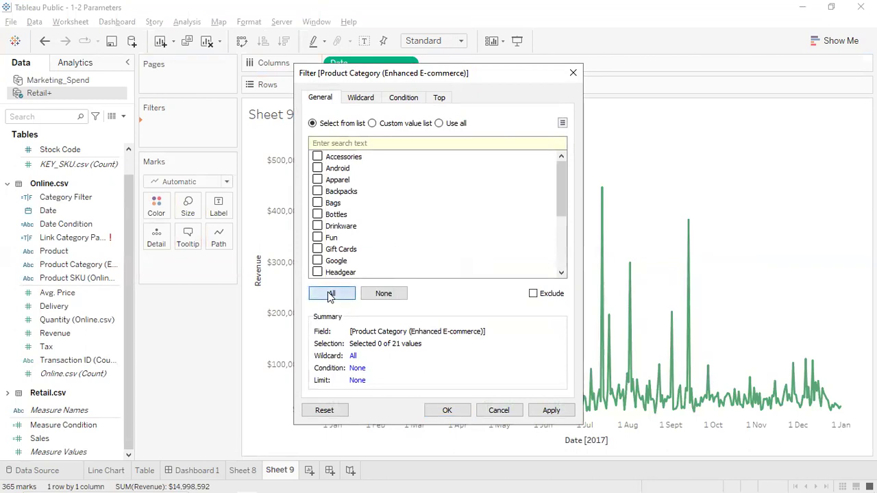
left_click(549, 411)
left_click(449, 410)
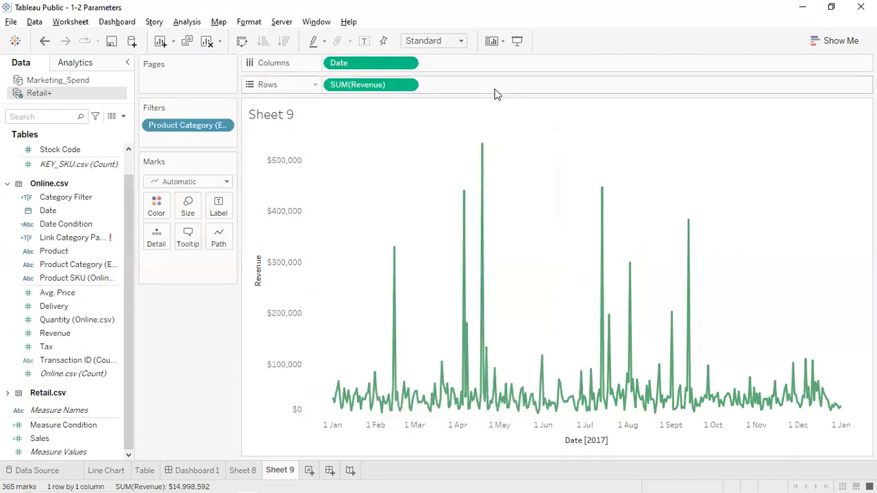
left_click(222, 125)
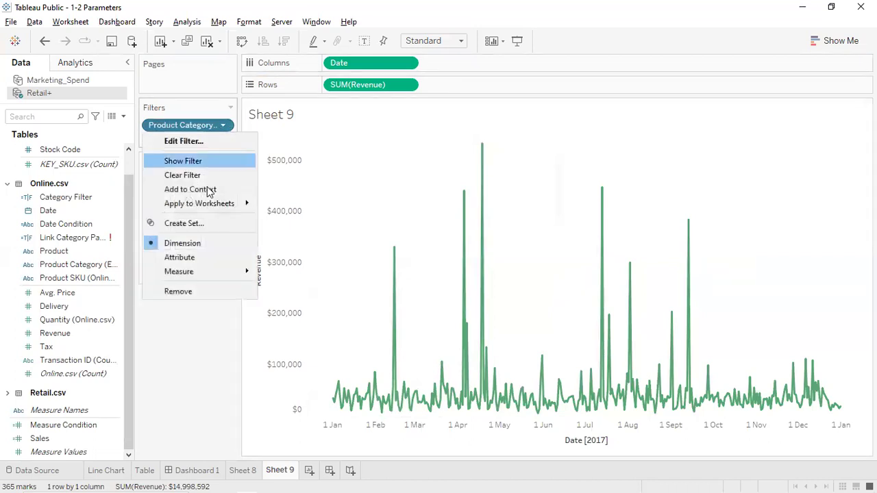
left_click(187, 162)
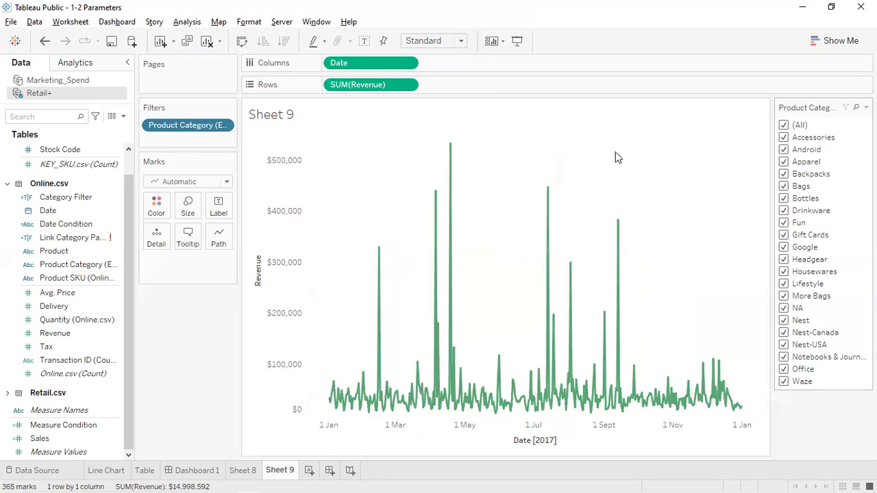
left_click(536, 200)
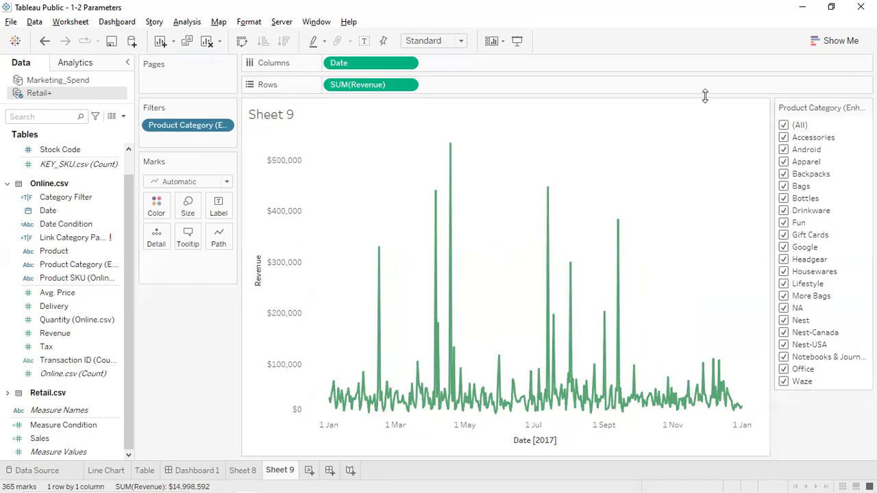
key("ctrl+z")
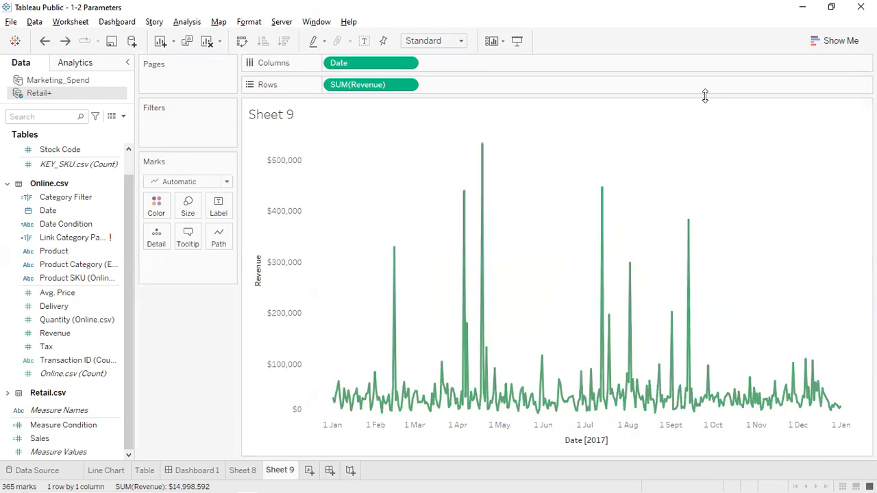
key("ctrl+y")
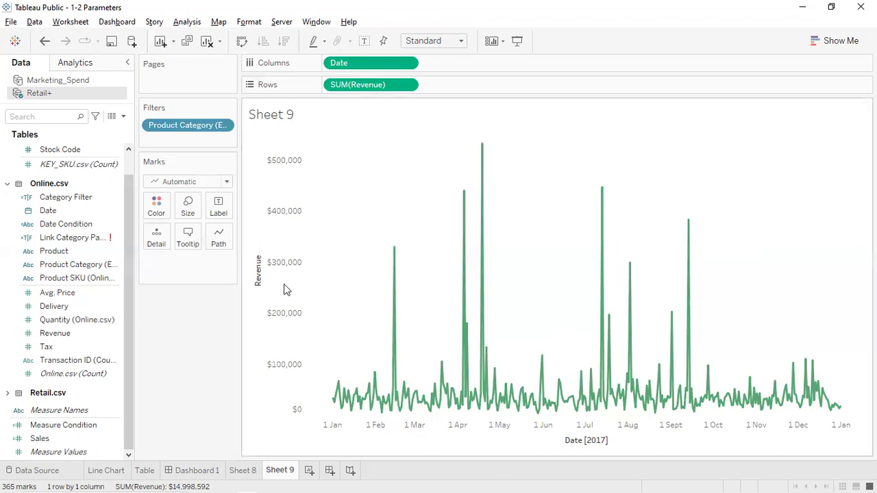
- Show the Product Category filter beside the chart and keep only Android, Apparel, Bottles and Fun selected
left_click(224, 127)
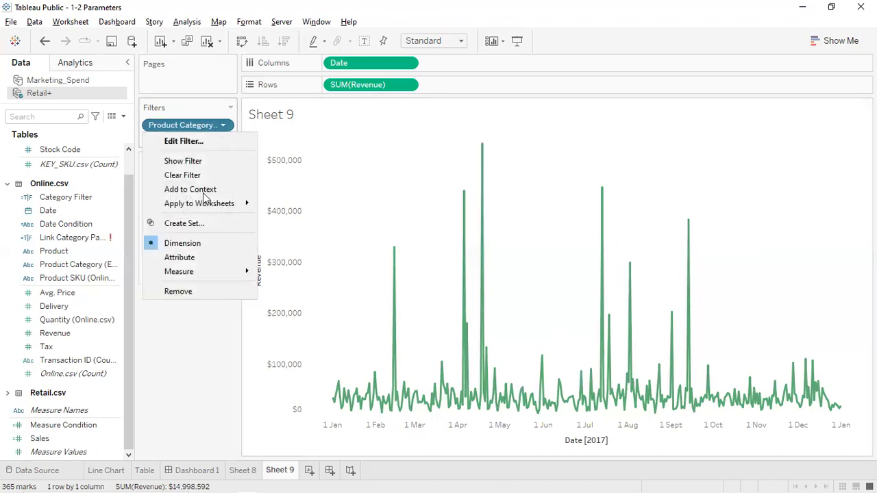
left_click(175, 163)
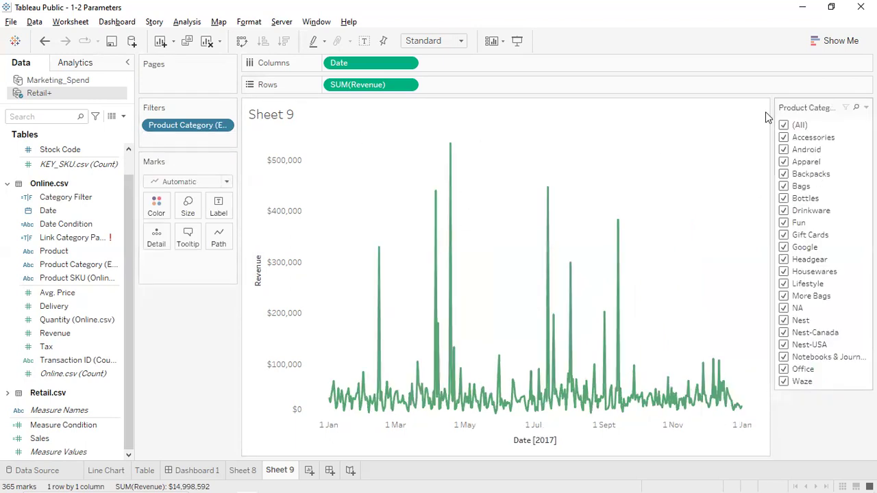
left_click(783, 125)
left_click(783, 149)
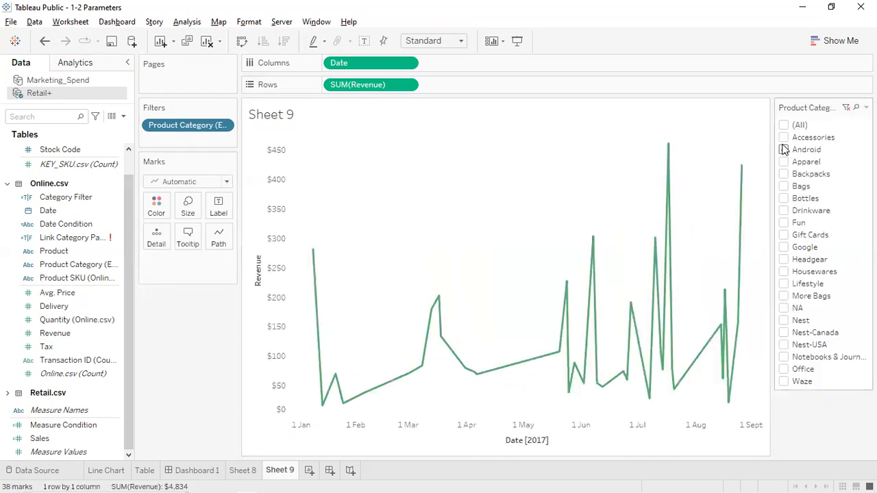
left_click(783, 162)
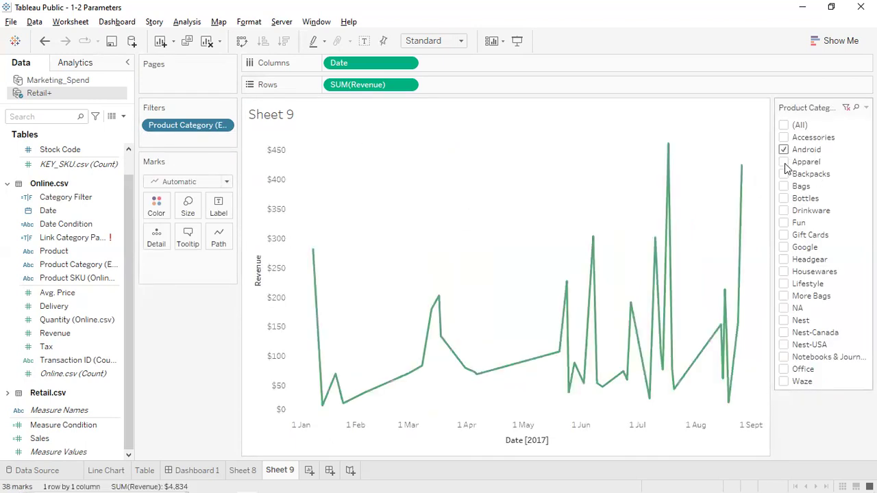
left_click(783, 198)
left_click(783, 223)
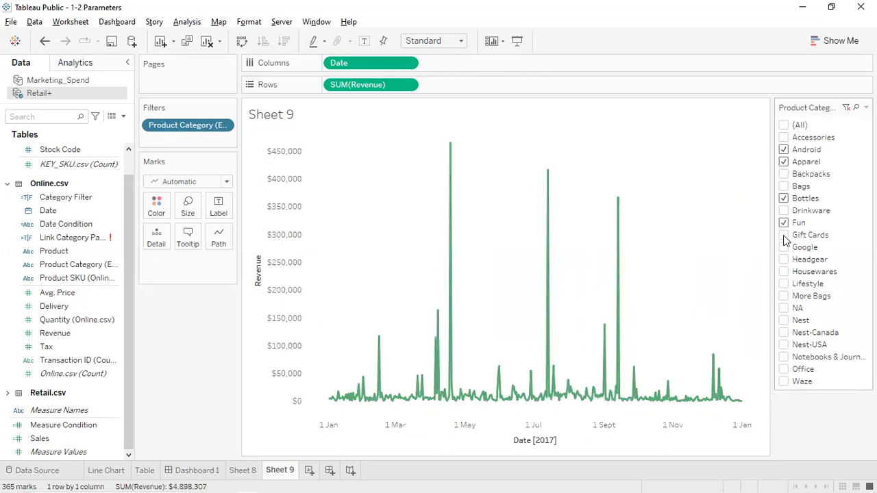
- Add Gift Cards, Headgear, More Bags, Nest, Nest-USA and Notebooks & Journals to the Product Category filter selection
left_click(783, 236)
left_click(783, 260)
left_click(784, 297)
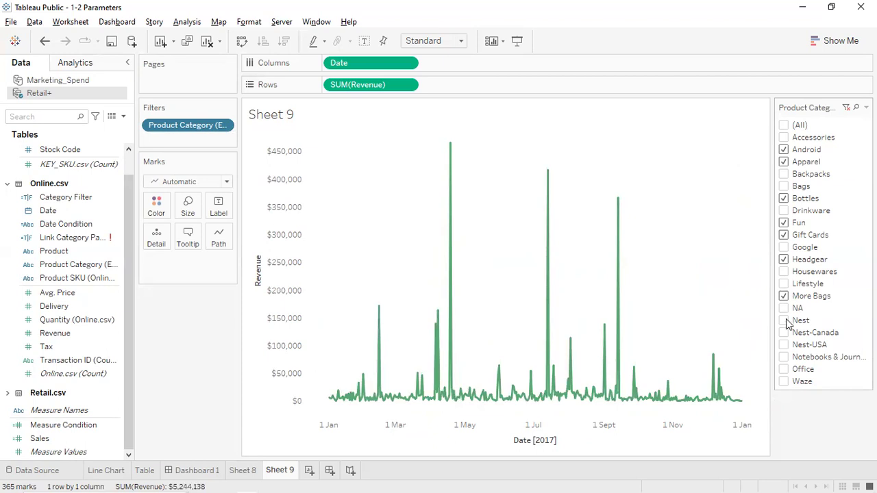
left_click(785, 322)
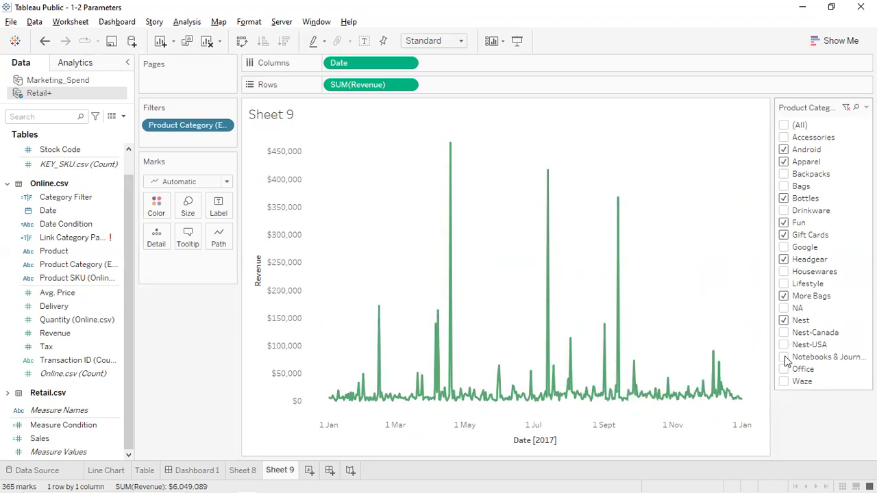
left_click(784, 345)
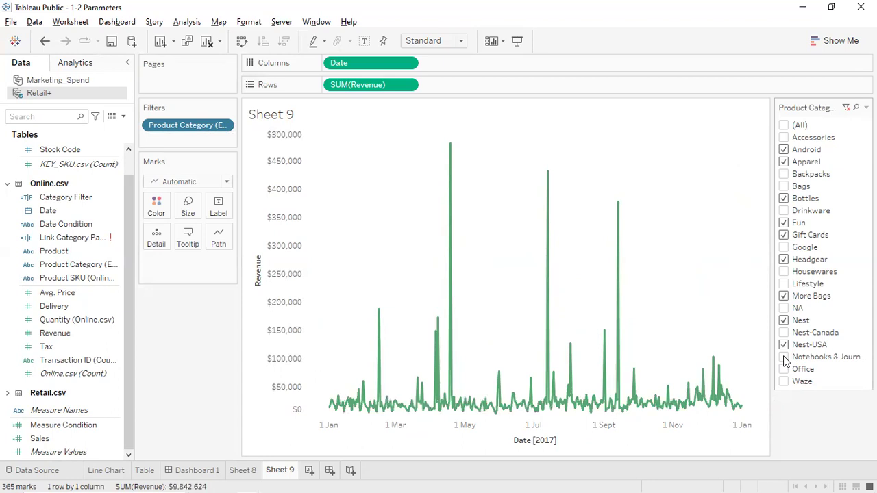
left_click(783, 357)
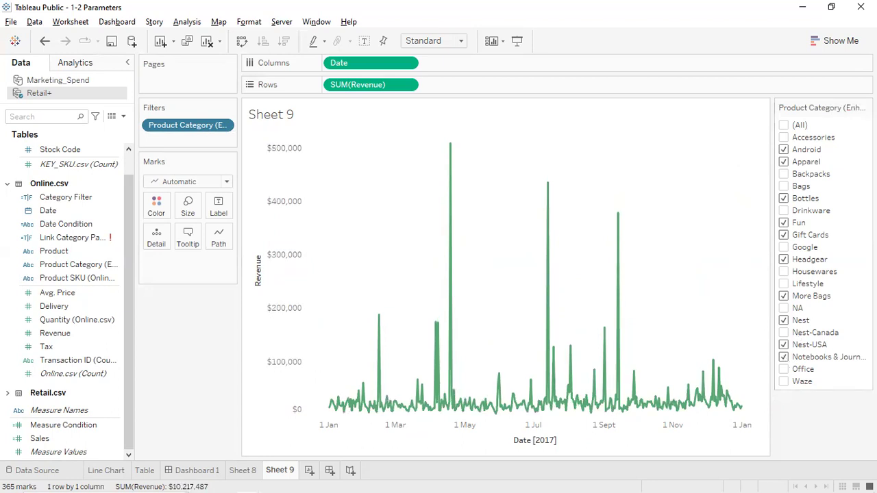
- Review the Product Category filter control's display modes and its options for applying the filter to worksheets
left_click(866, 108)
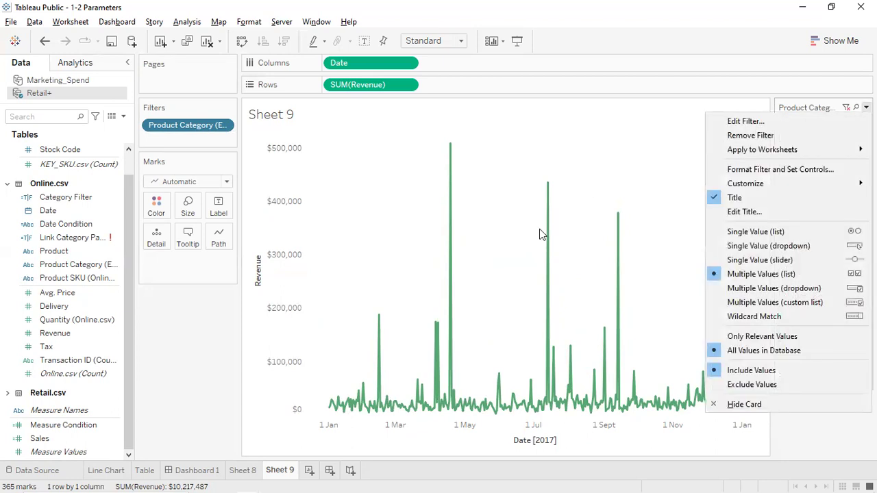
left_click(691, 127)
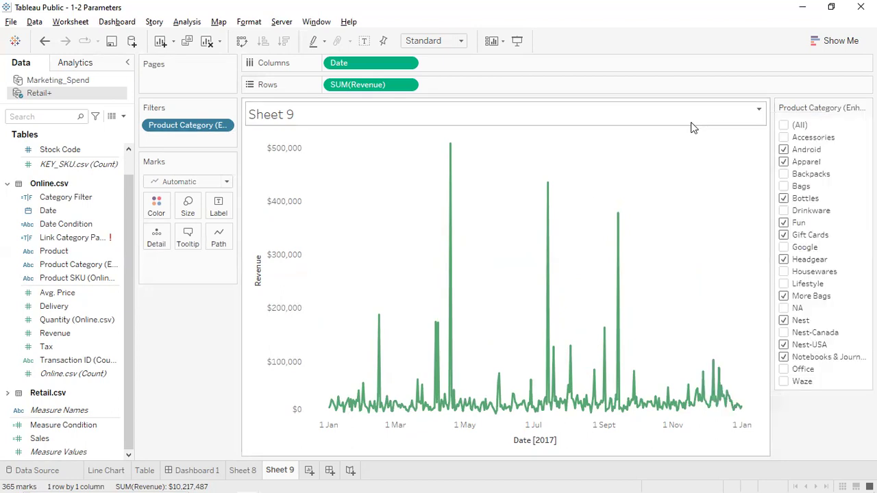
left_click(866, 107)
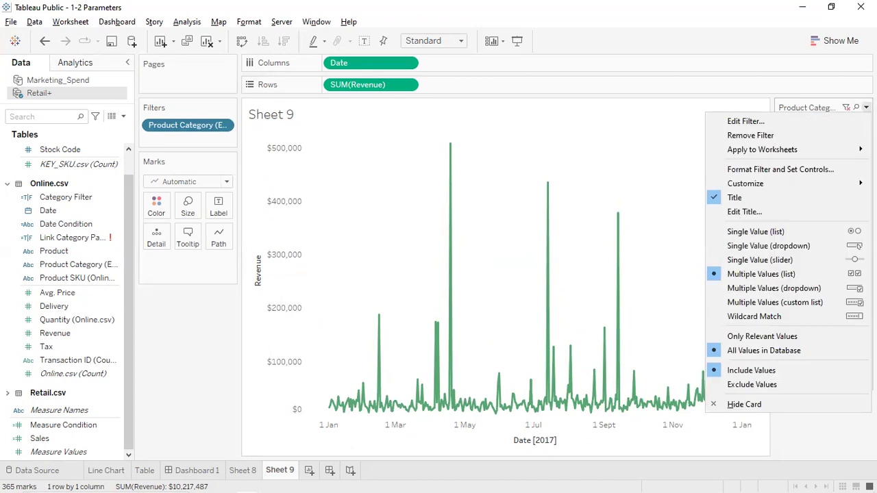
mouse_move(709, 152)
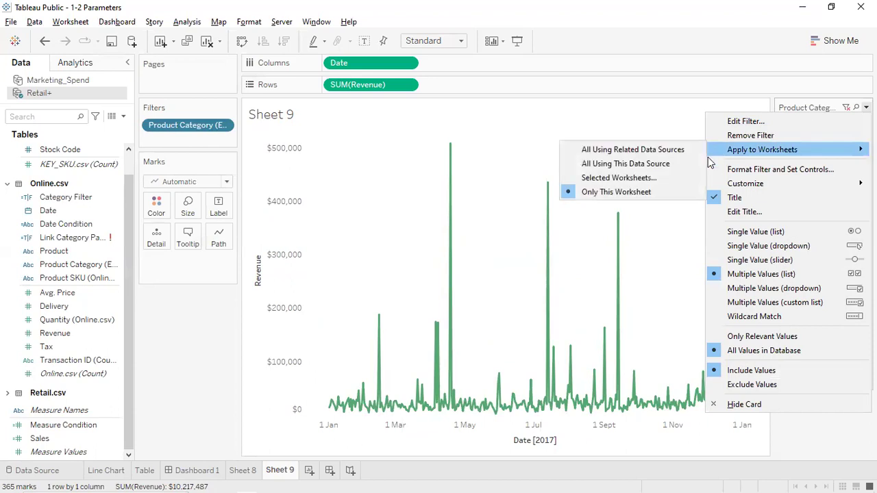
left_click(657, 248)
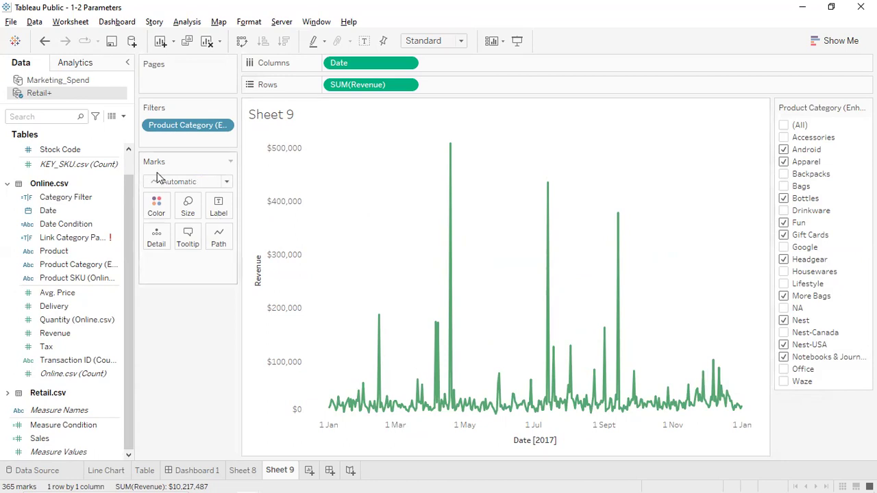
left_click(46, 346)
left_click(124, 119)
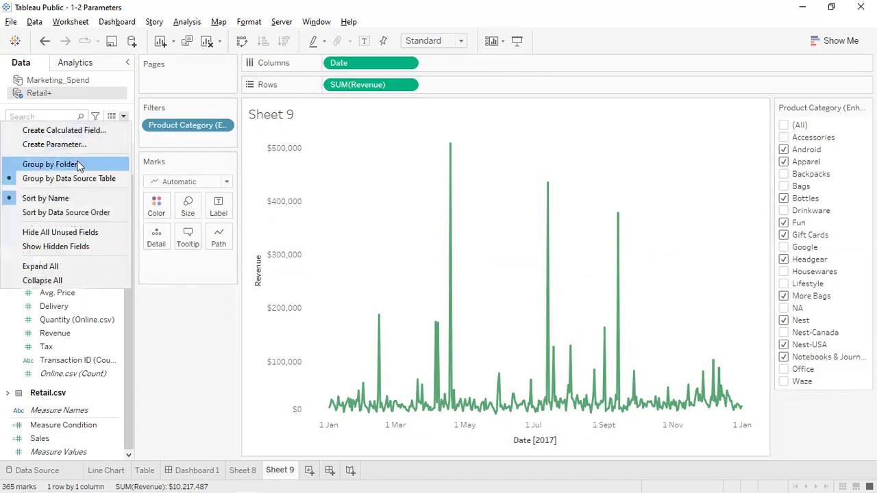
left_click(63, 140)
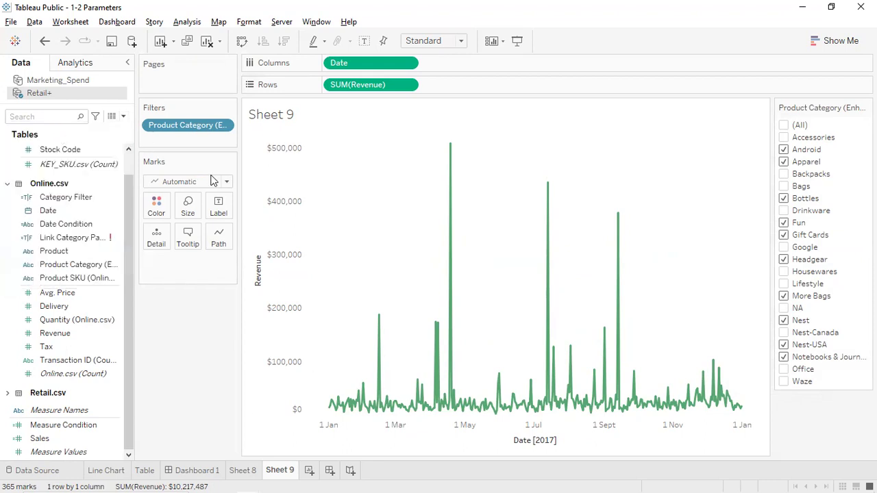
key("ctrl+a")
key("BackSpace")
type("C")
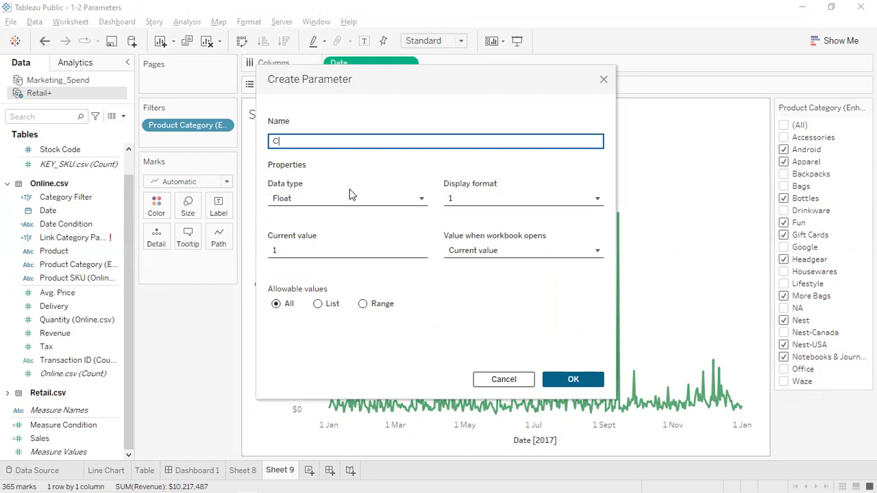
type("at Params")
left_click(355, 197)
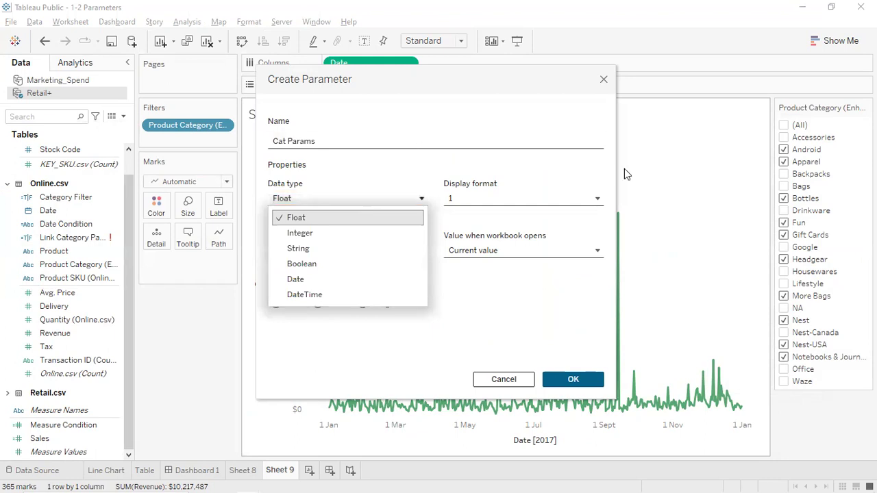
left_click(517, 387)
left_click(505, 381)
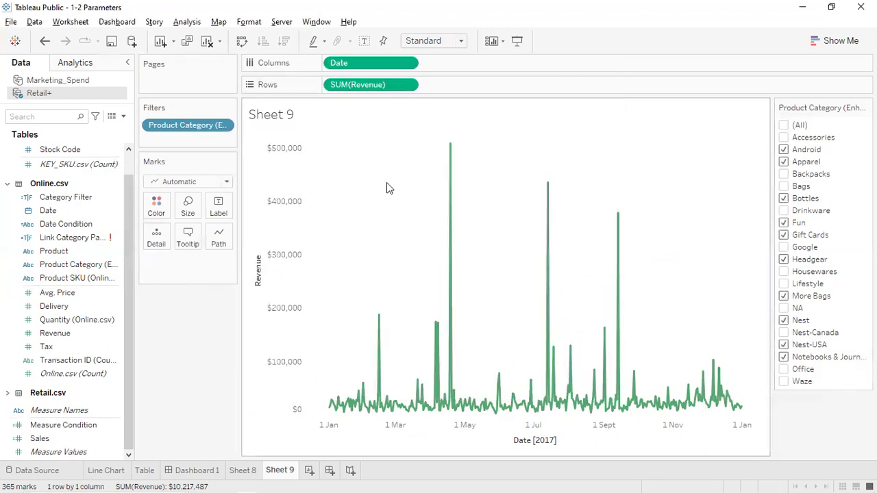
- Start a new parameter named Test Parameter with the Integer data type
left_click(124, 117)
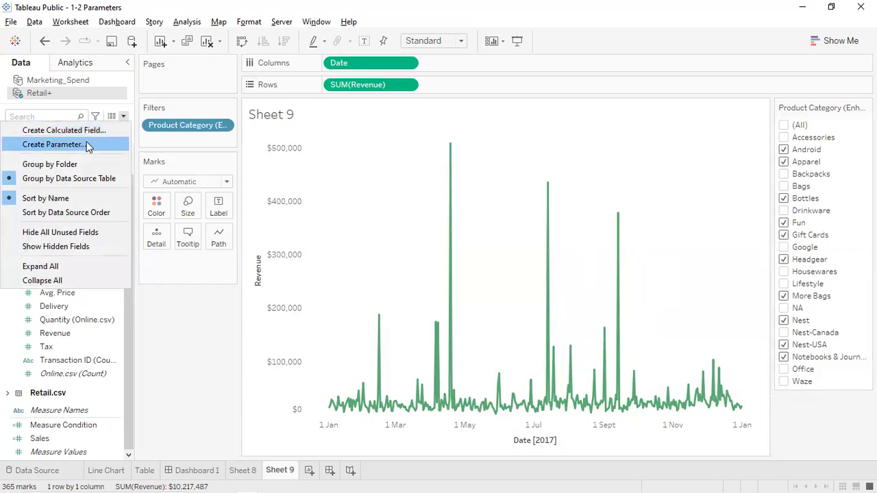
left_click(253, 245)
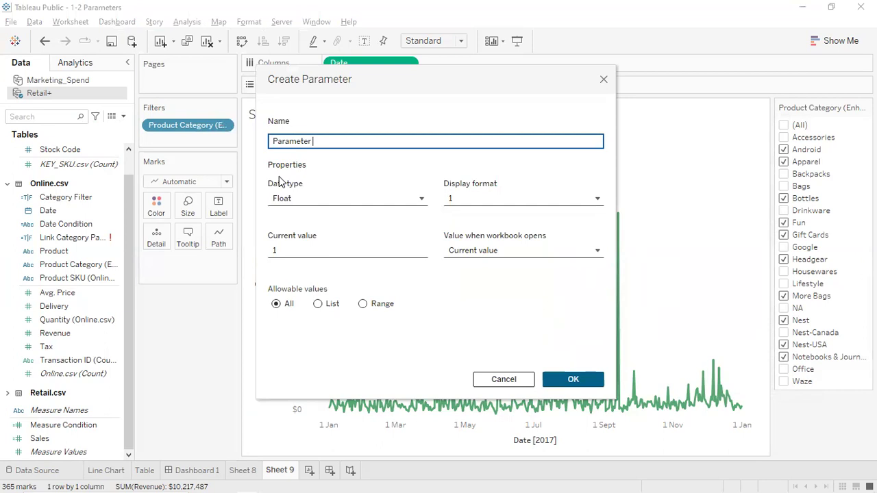
type("Test")
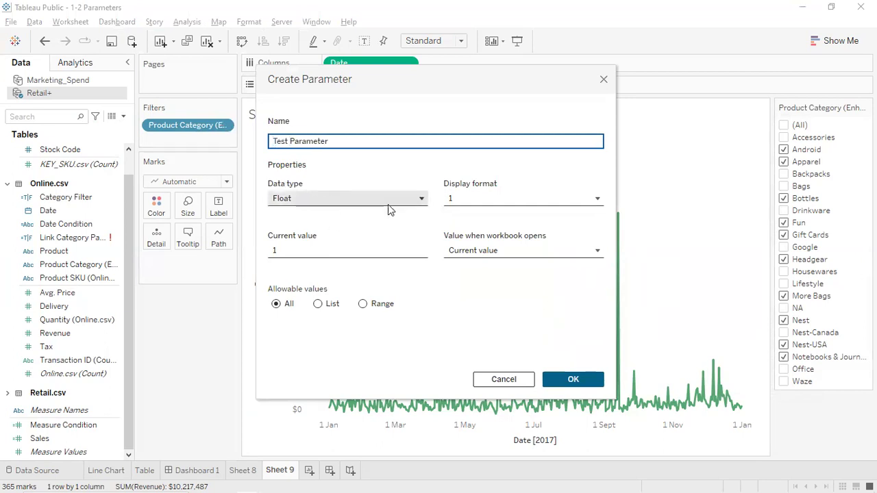
left_click(319, 198)
left_click(312, 233)
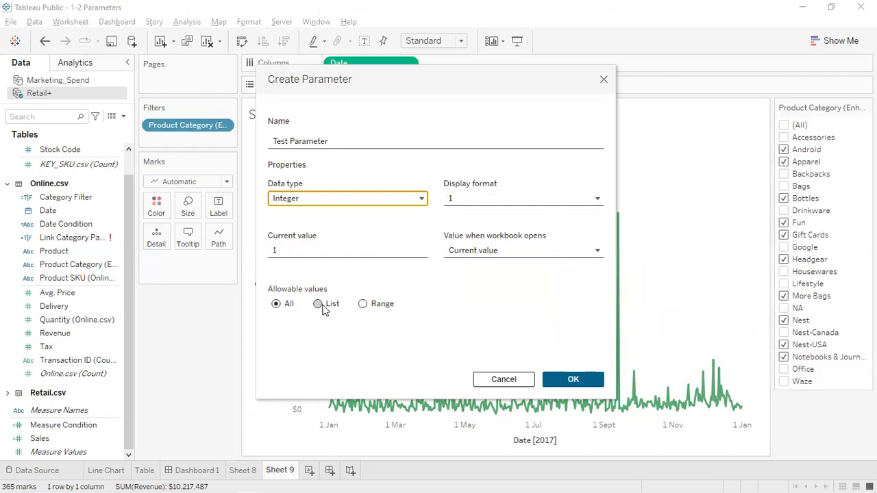
- Limit the parameter's allowable values to a range with a minimum of 34 and a maximum of 50
left_click(362, 304)
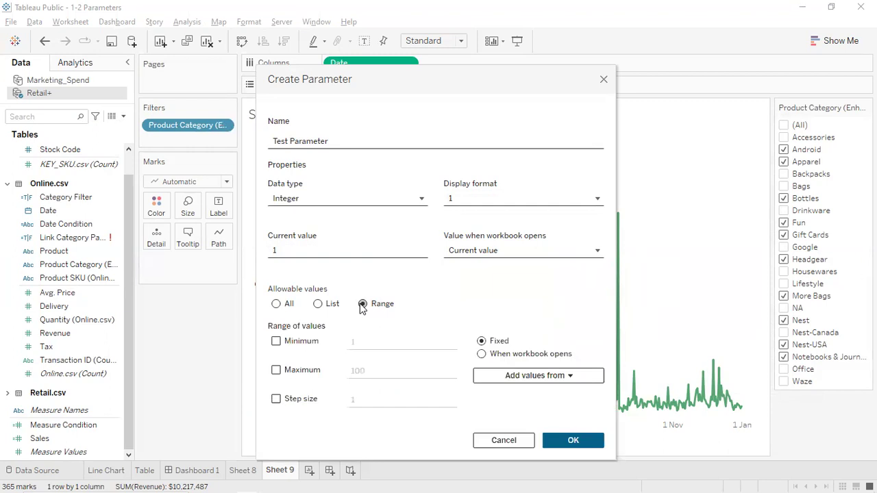
left_click(276, 341)
left_click(365, 340)
type("3")
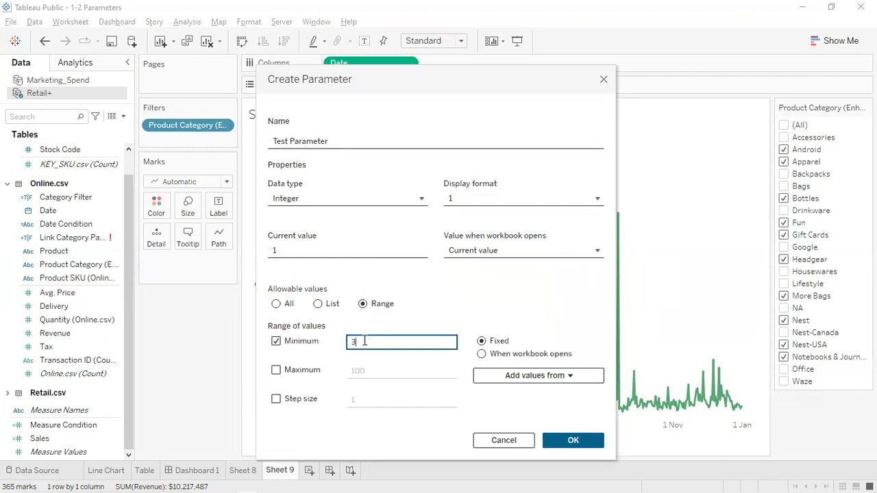
type("4")
left_click(276, 369)
left_click(372, 369)
key("BackSpace")
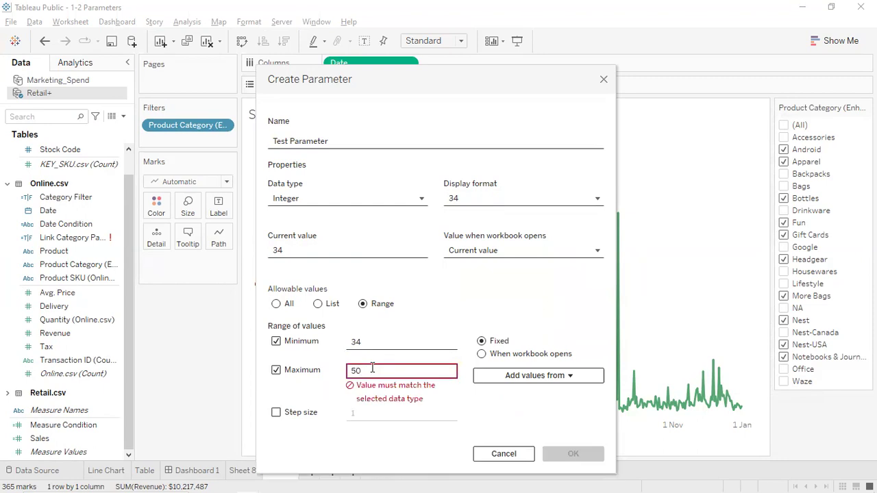
- Set the range's step size to 3, rename the parameter Test Parameter Integer and create it
left_click(276, 400)
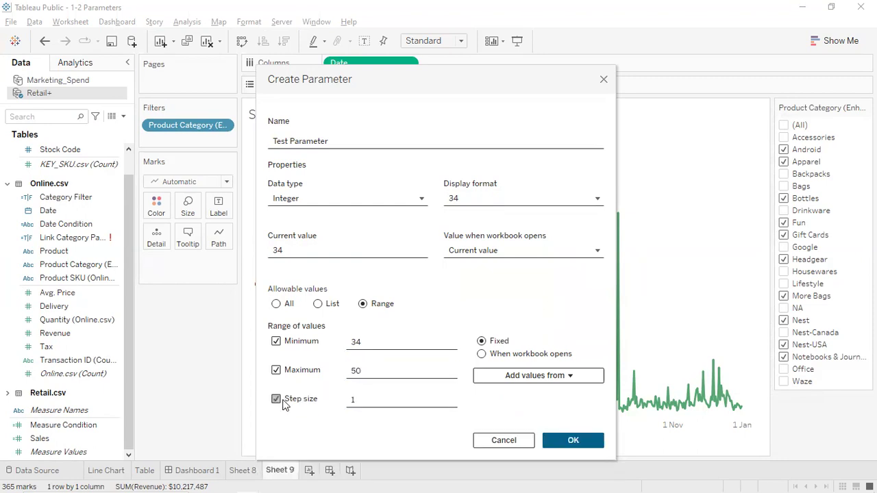
left_click(373, 401)
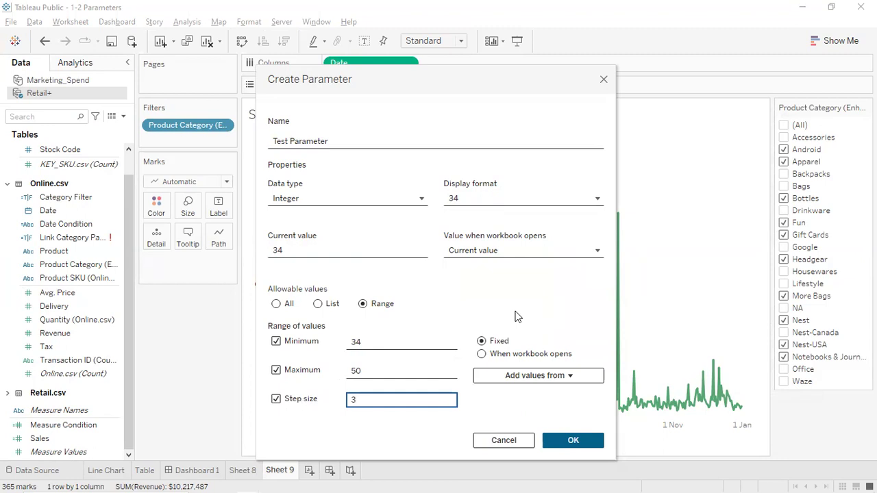
left_click(366, 414)
left_click(334, 142)
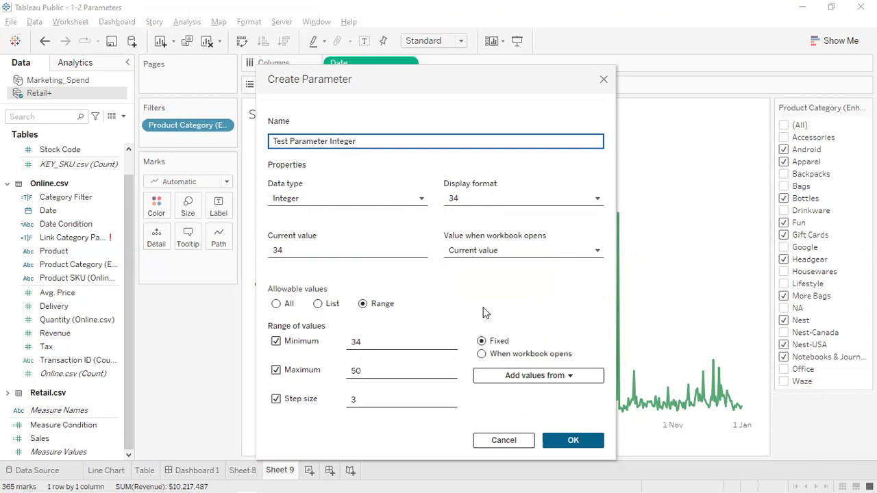
left_click(570, 440)
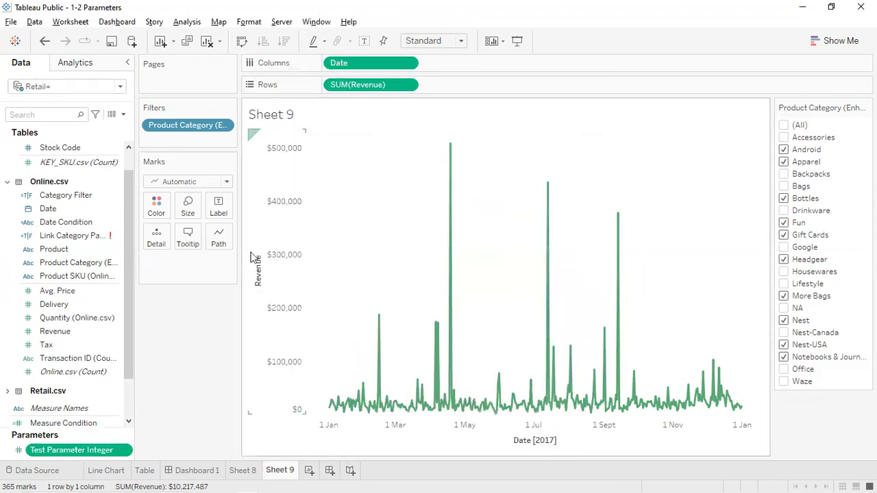
- Show the Test Parameter Integer control beside the chart and try its slider, ending at the value 40
right_click(125, 451)
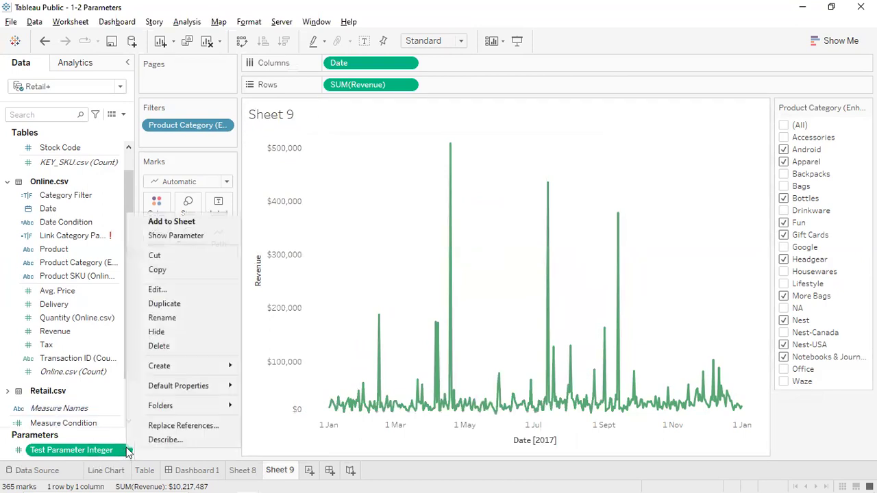
left_click(164, 237)
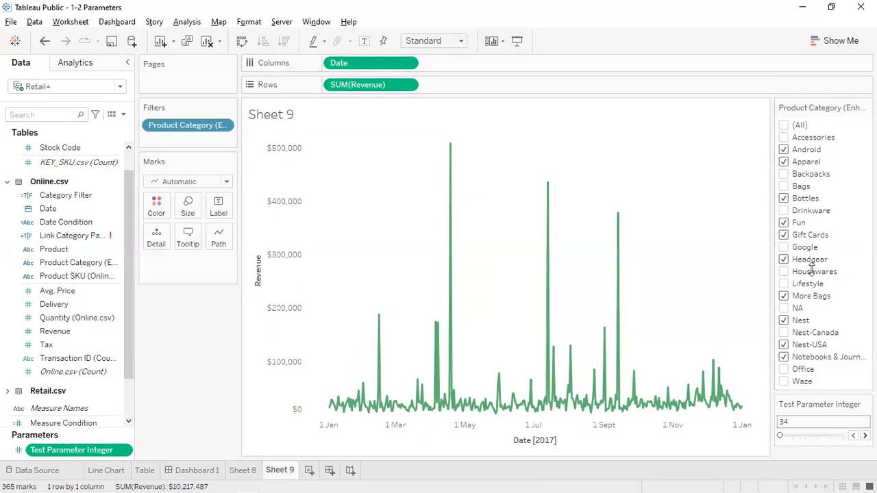
left_click_drag(782, 441, 857, 437)
left_click(853, 436)
left_click(853, 435)
left_click(853, 435)
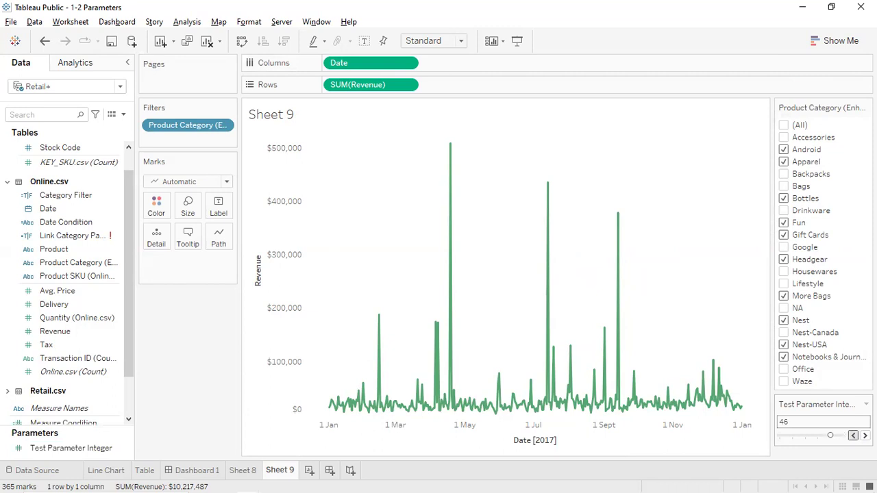
- Hide the Test Parameter Integer card and the Product Category filter card from the sheet
left_click(866, 404)
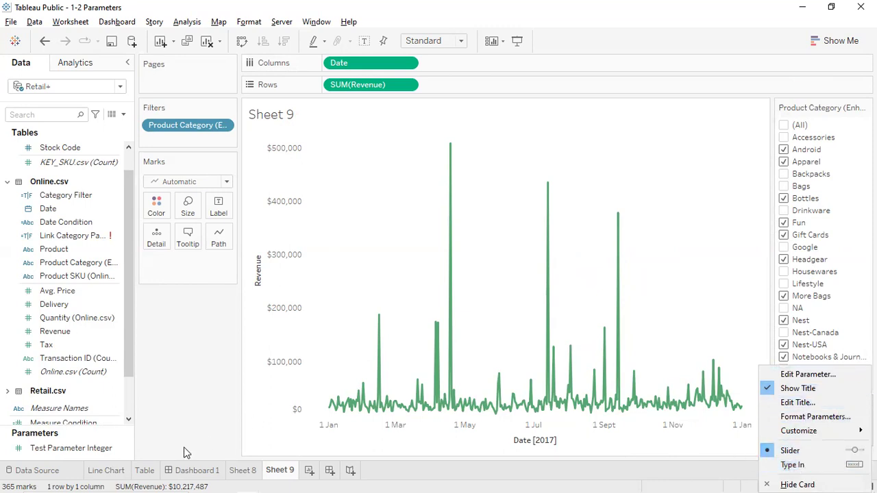
left_click(182, 401)
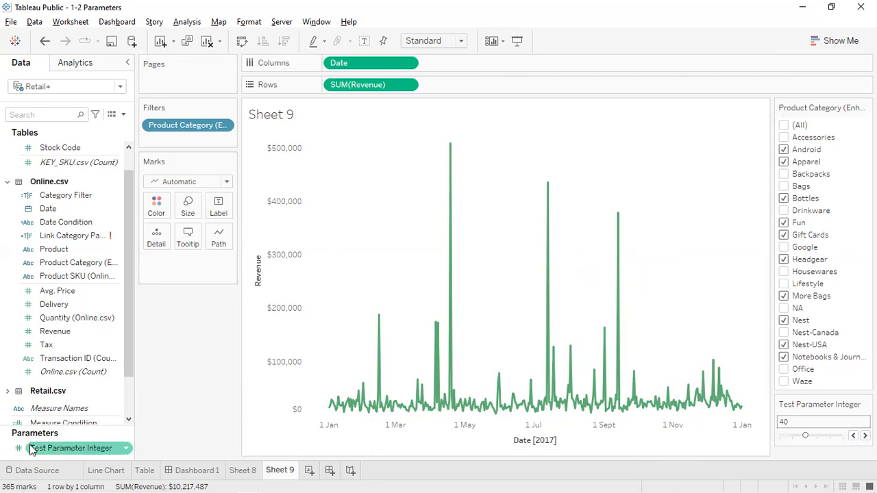
left_click(865, 404)
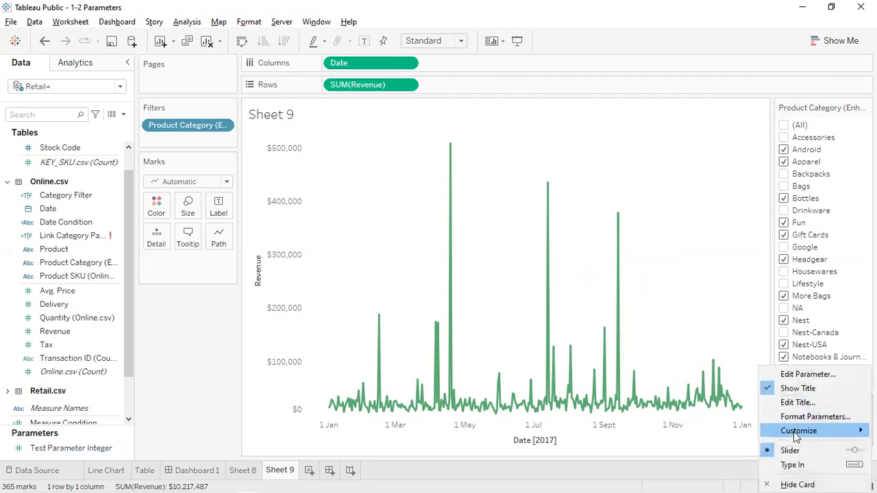
left_click(797, 483)
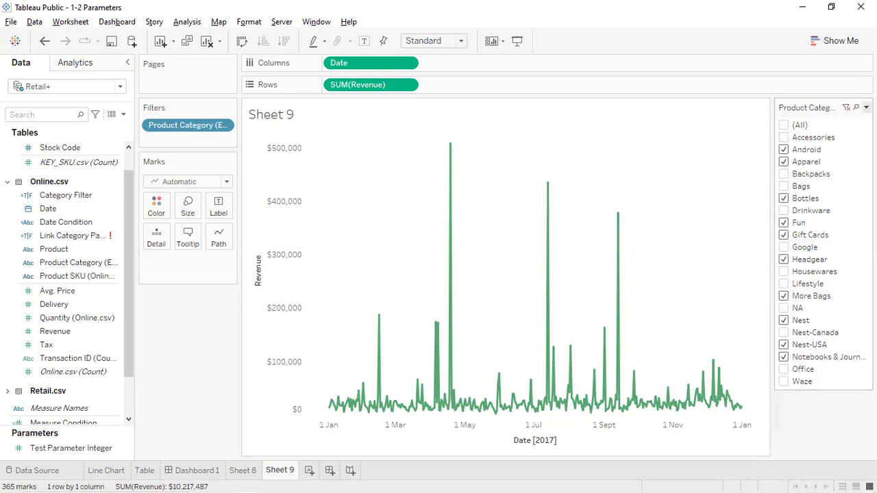
left_click(865, 107)
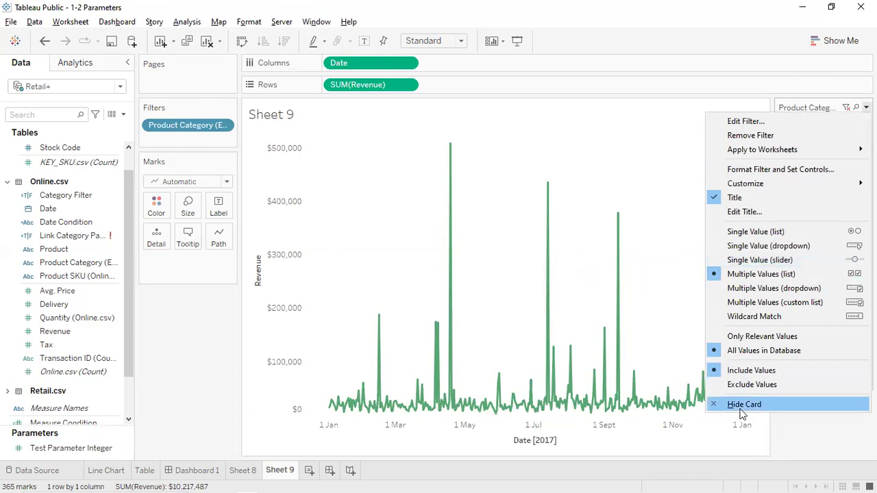
left_click(740, 410)
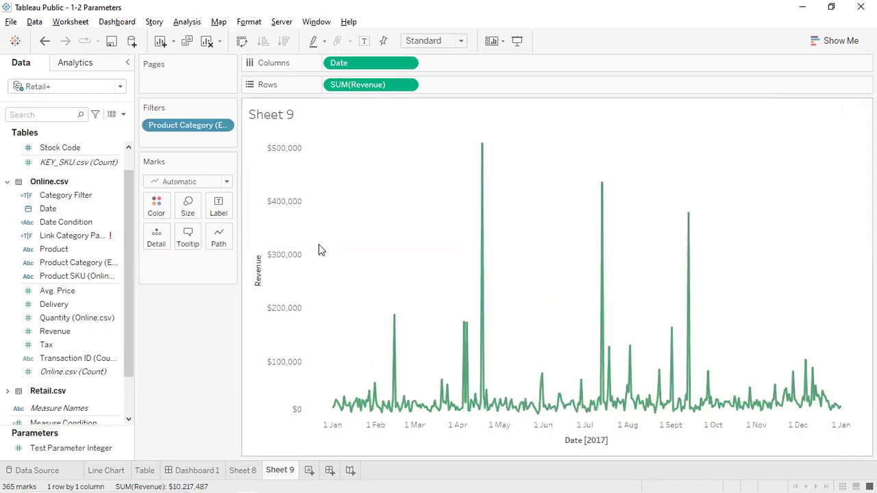
- Remove the Product Category filter from the sheet and undo the removal
left_click(223, 127)
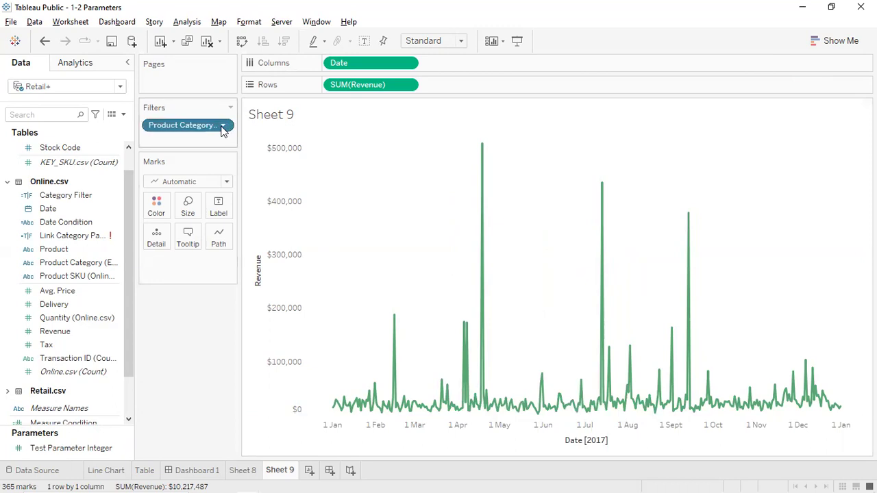
left_click(179, 291)
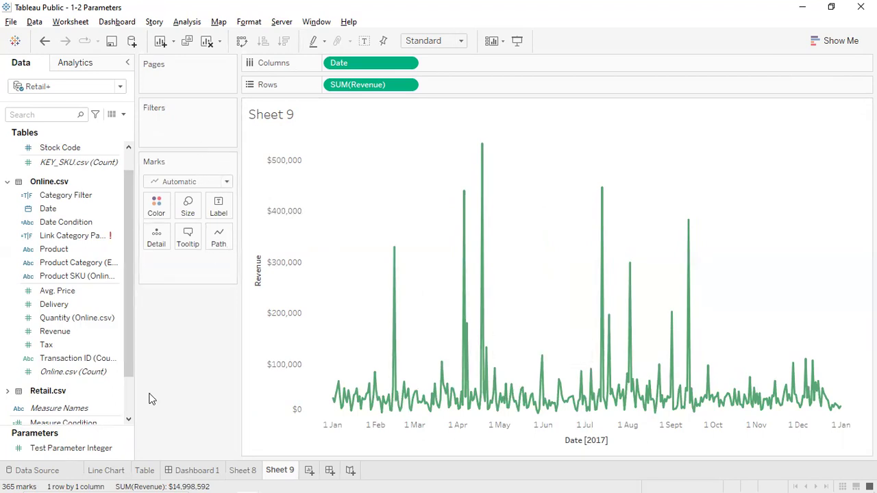
scroll(43, 373, "down", 1)
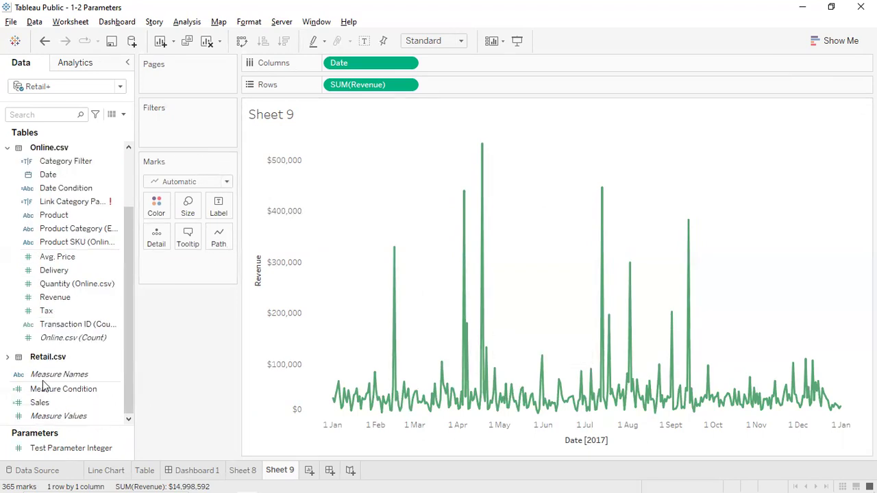
left_click(124, 115)
left_click(179, 326)
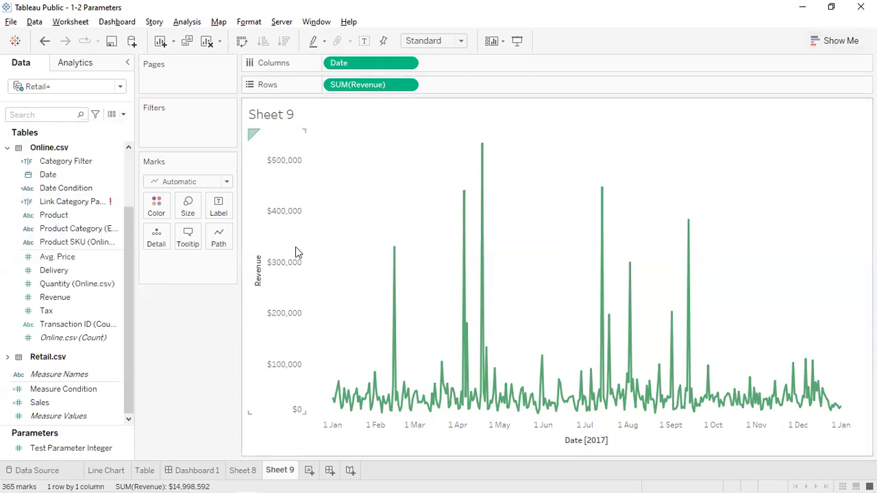
key("ctrl+z")
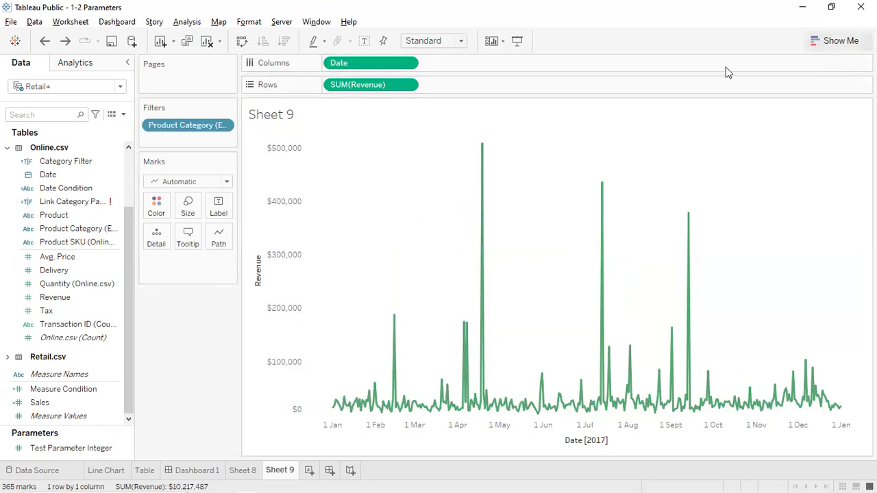
- Show the Product Category filter beside the chart as a Multiple Values (dropdown) control and open its list of values
left_click(223, 124)
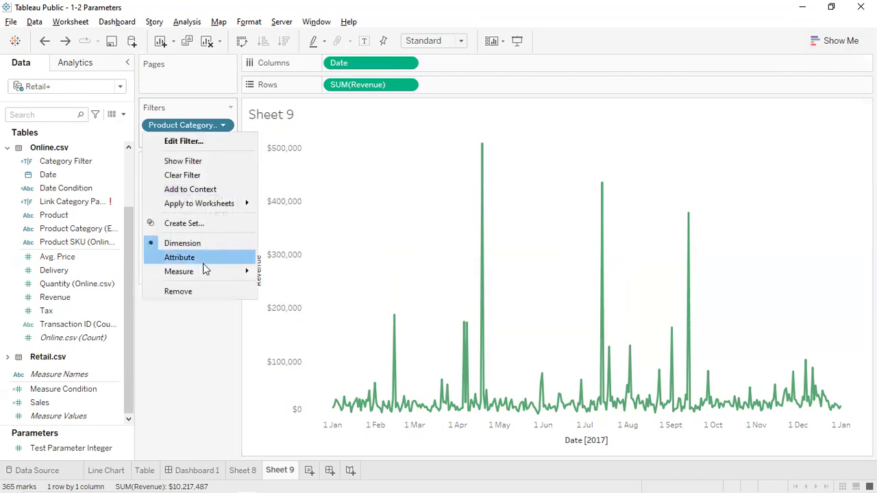
left_click(184, 161)
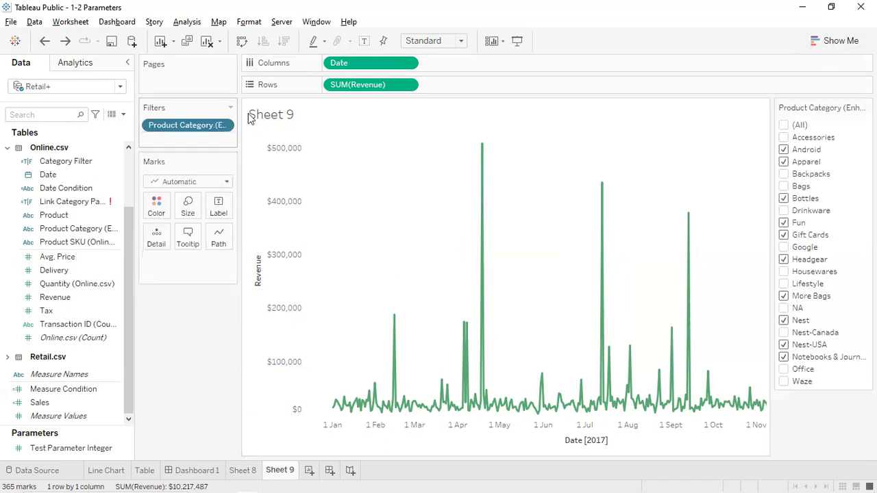
left_click(866, 108)
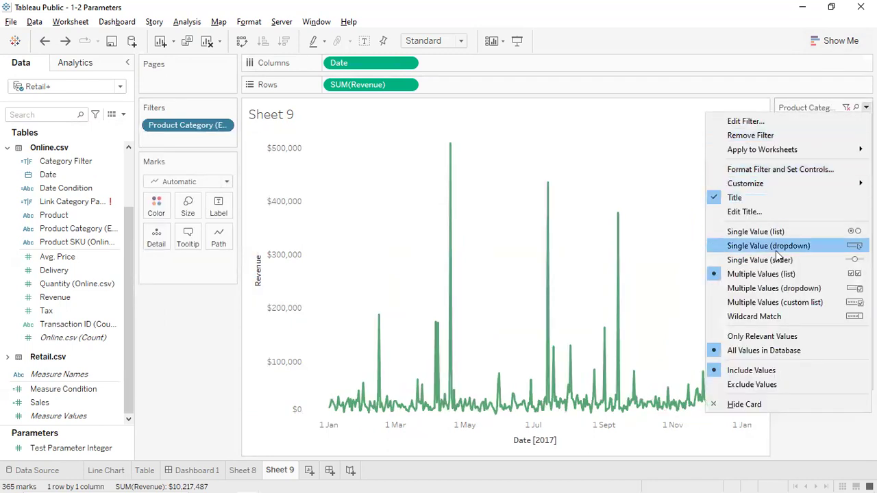
left_click(774, 289)
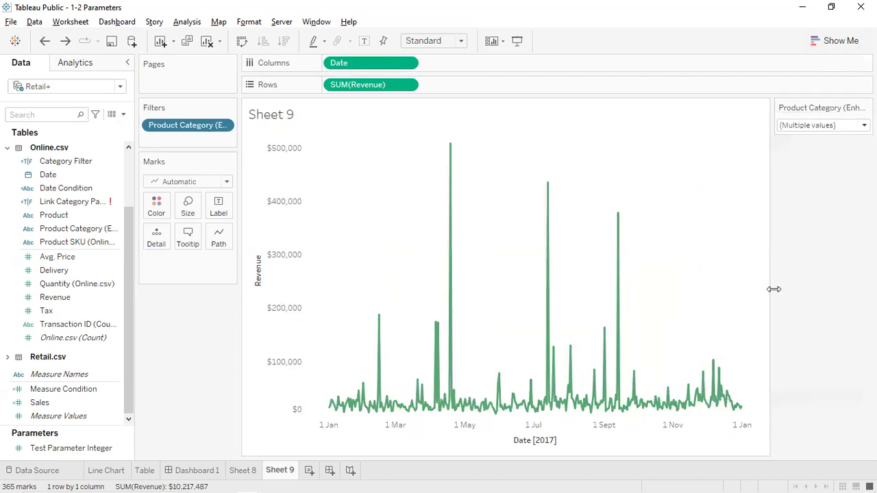
left_click(845, 127)
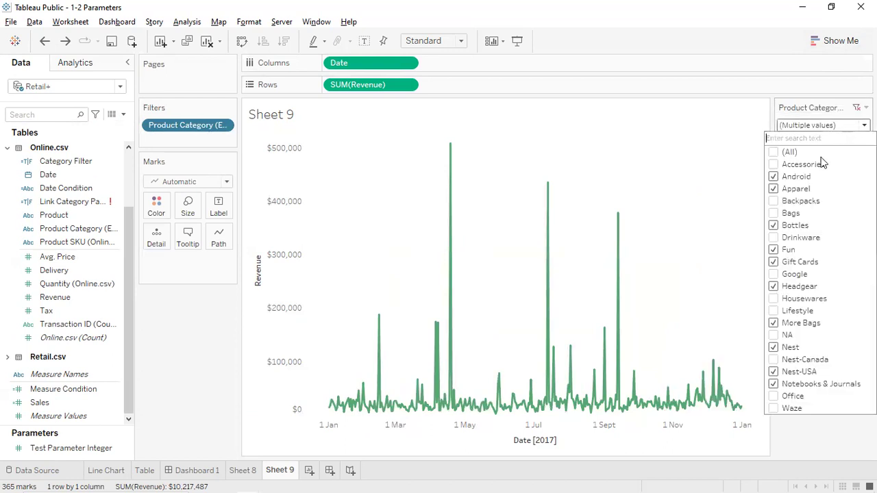
- Add Backpacks and Bags to the selected values of the Product Category filter and close its list
left_click(776, 207)
left_click(773, 215)
left_click(864, 124)
- Change the Product Category filter control to Single Value (list) and select Backpacks, followed by Bottles
left_click(866, 107)
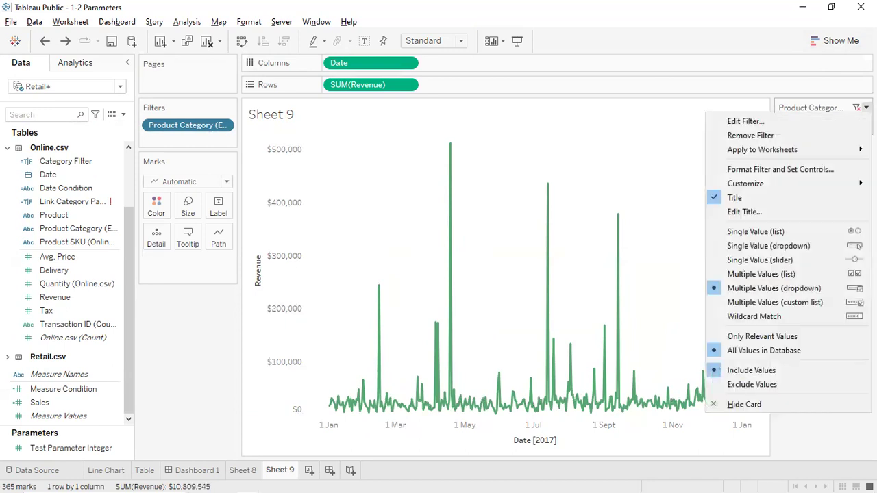
left_click(733, 405)
left_click(865, 107)
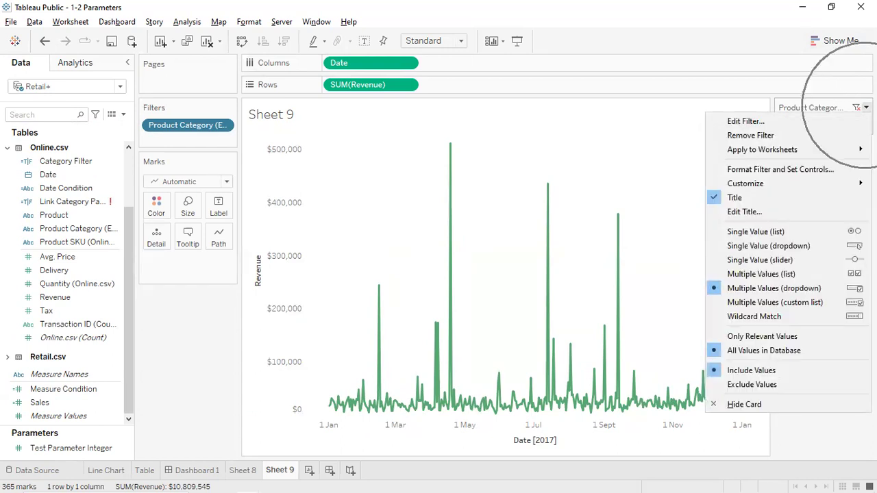
left_click(784, 231)
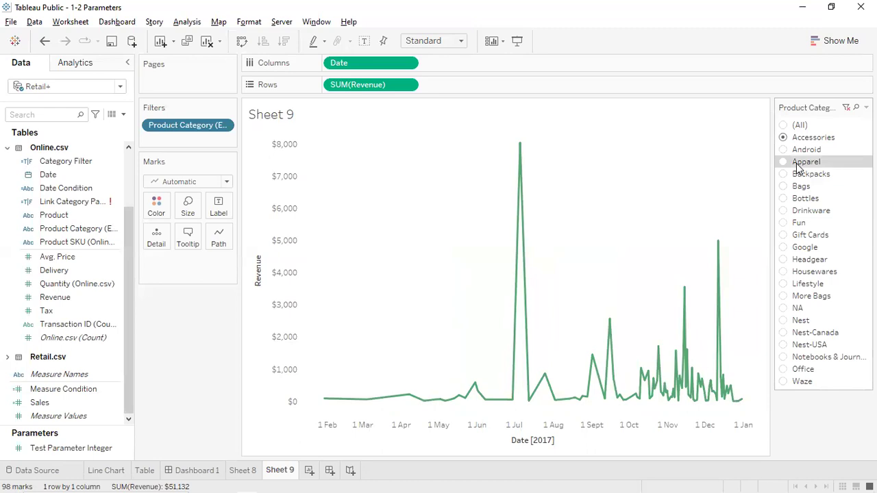
left_click(782, 175)
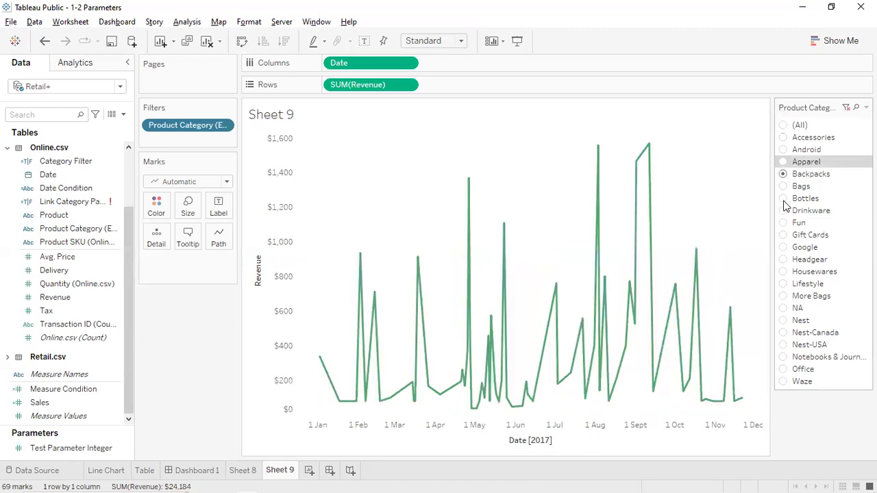
left_click(783, 198)
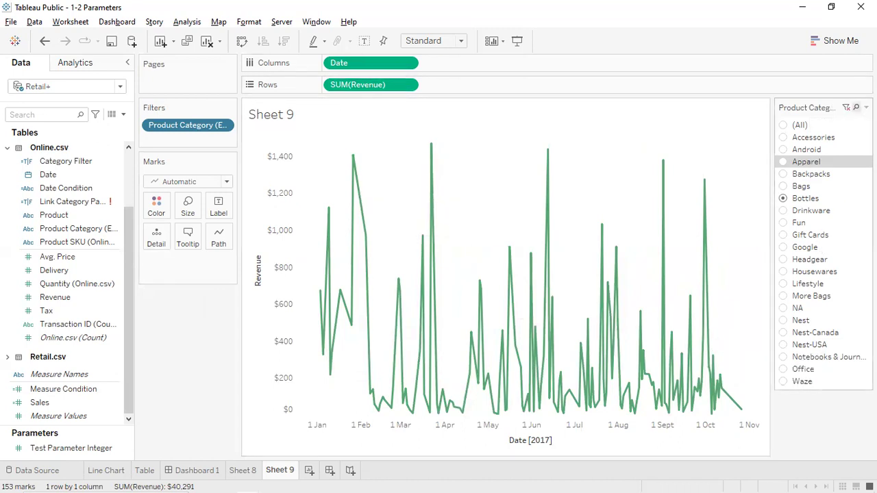
- Change the Product Category filter control to Single Value (dropdown) and select Headgear
left_click(866, 107)
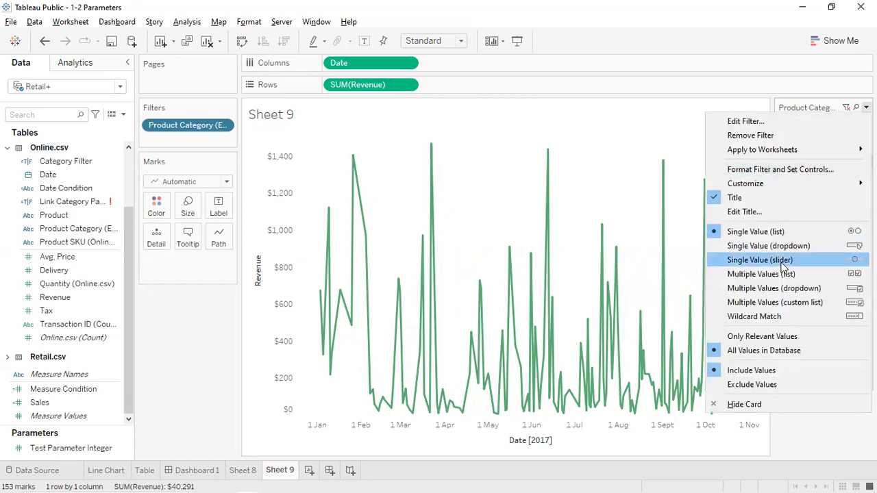
left_click(771, 245)
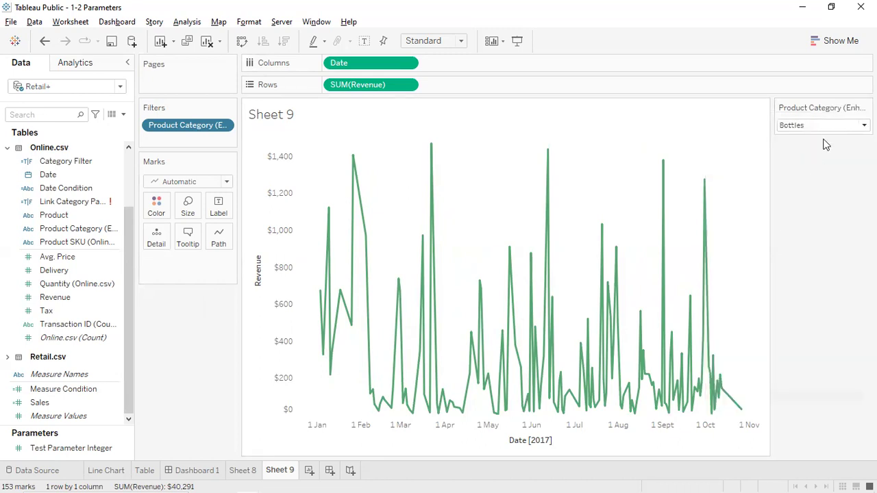
left_click(827, 124)
left_click(823, 298)
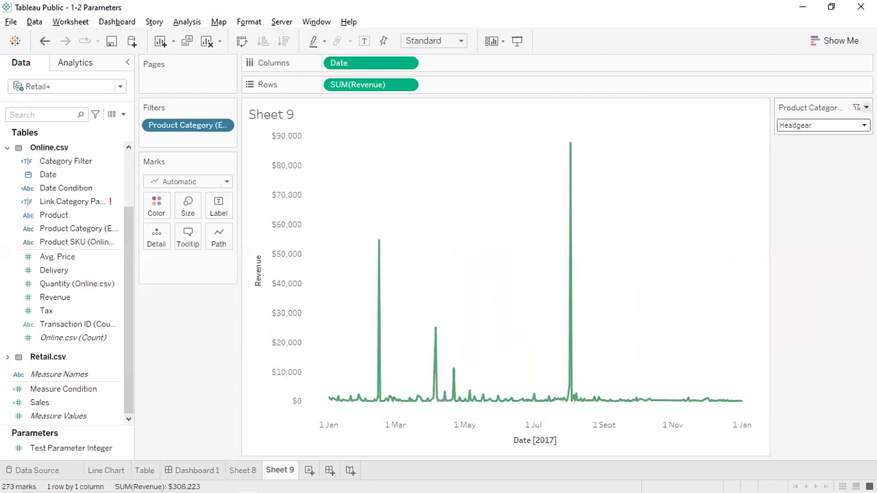
- Change the Product Category filter control to Single Value (slider) and slide it to Nest-USA
left_click(865, 107)
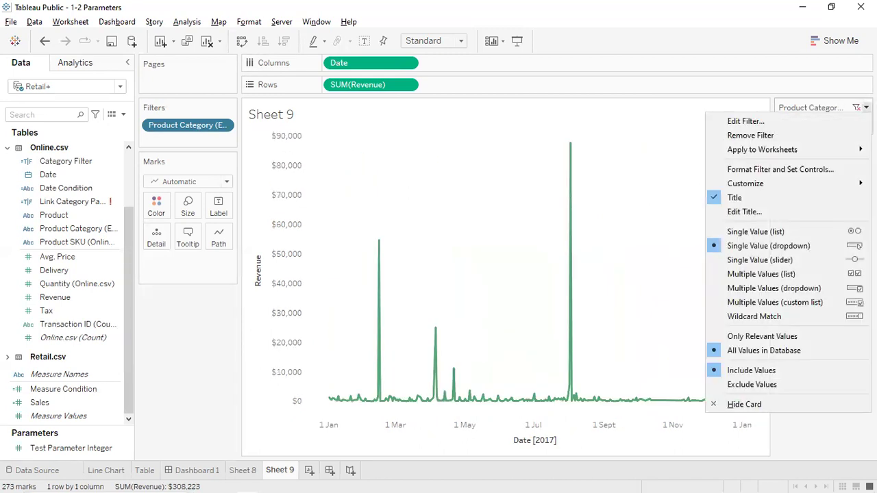
left_click(760, 261)
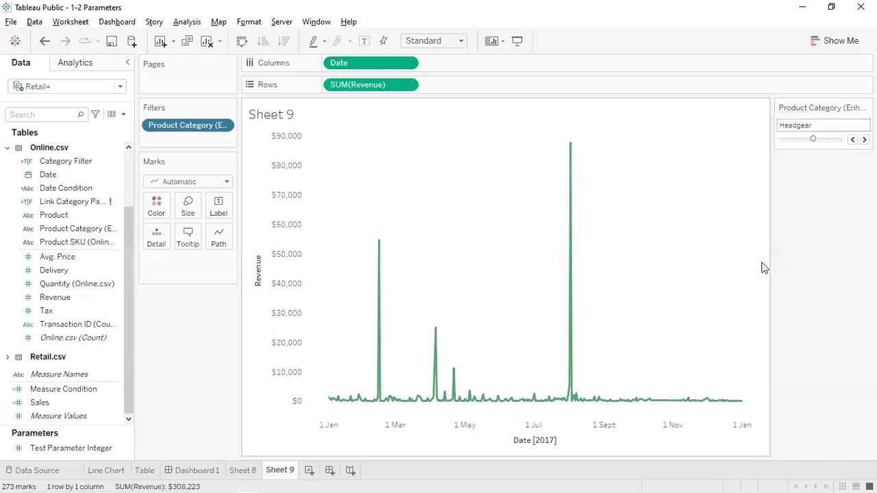
left_click_drag(814, 140, 834, 143)
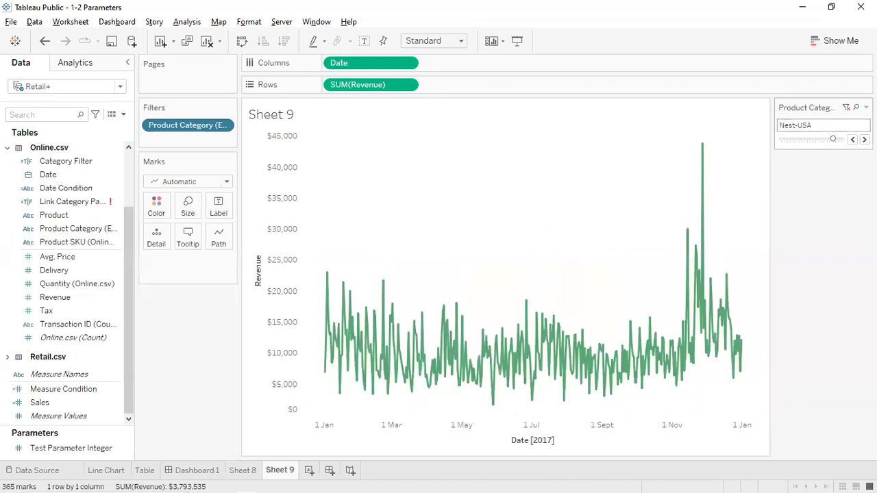
- Change the Product Category filter to Multiple Values (list) and add Backpacks, Drinkware, Android, Accessories, Lifestyle and Office to the selection
left_click(866, 107)
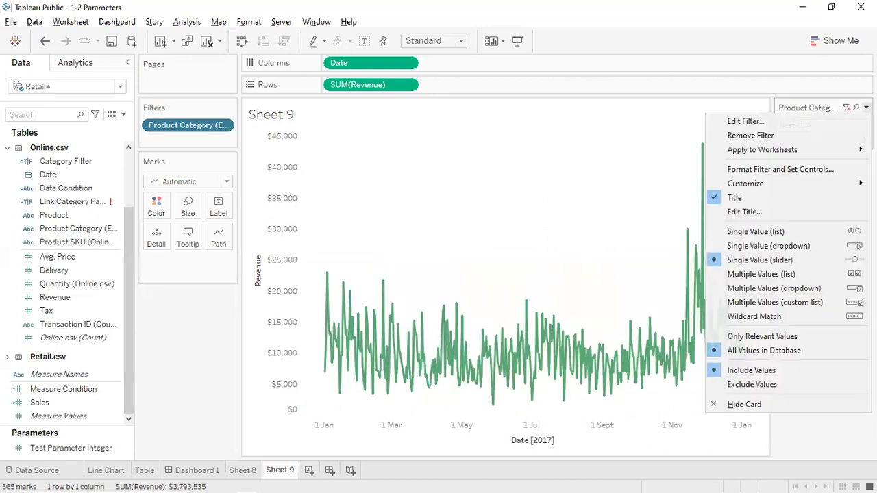
left_click(751, 274)
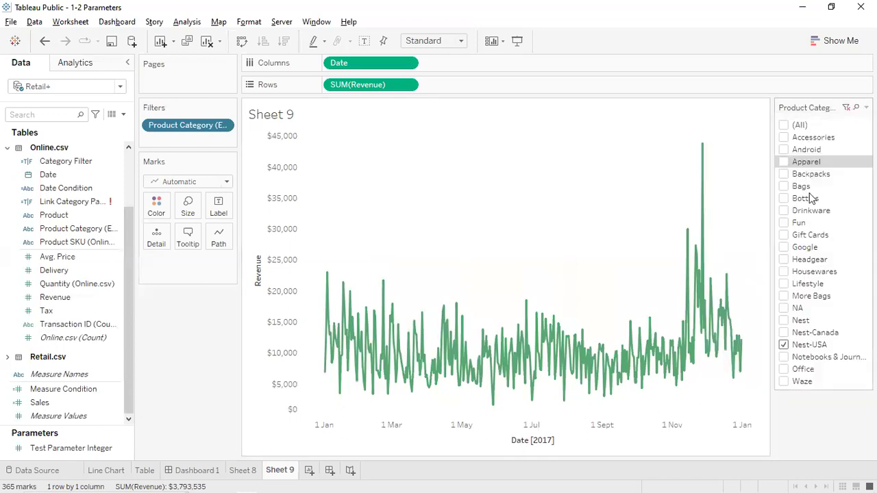
left_click(783, 174)
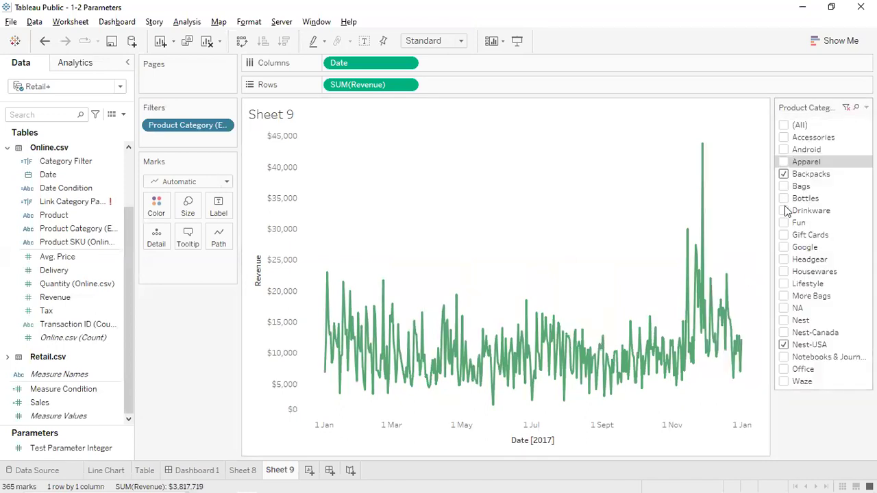
left_click(784, 211)
left_click(783, 150)
left_click(784, 137)
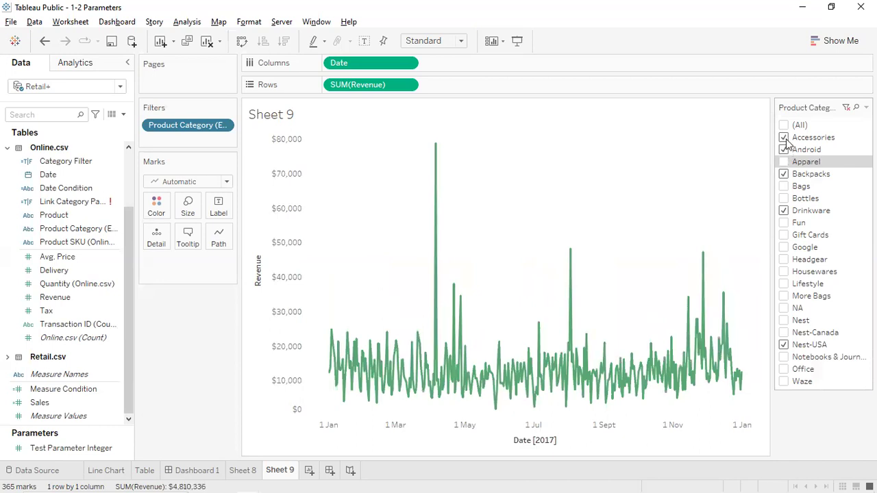
left_click(783, 284)
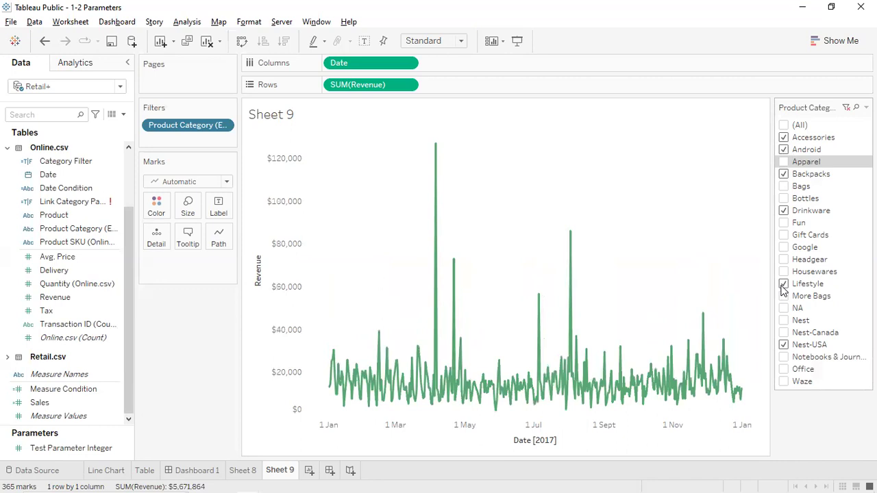
left_click(785, 371)
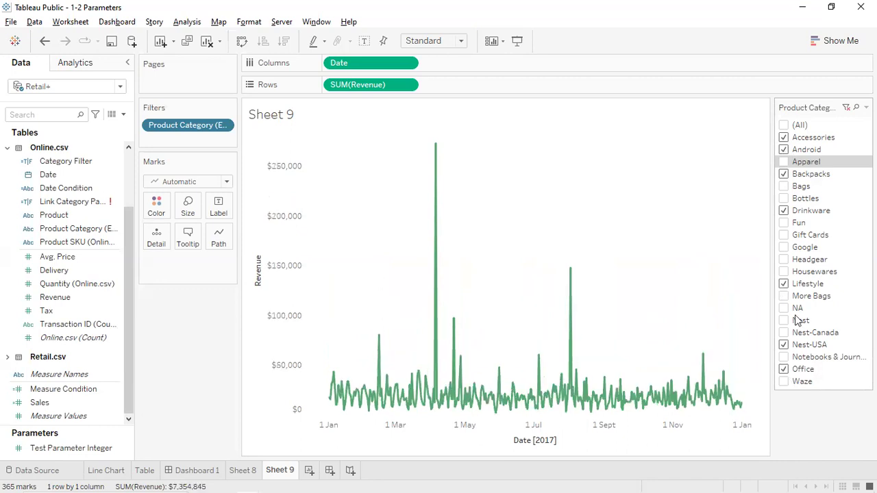
- Change the Product Category filter control to Multiple Values (dropdown) and add Gift Cards to the selected values
left_click(866, 108)
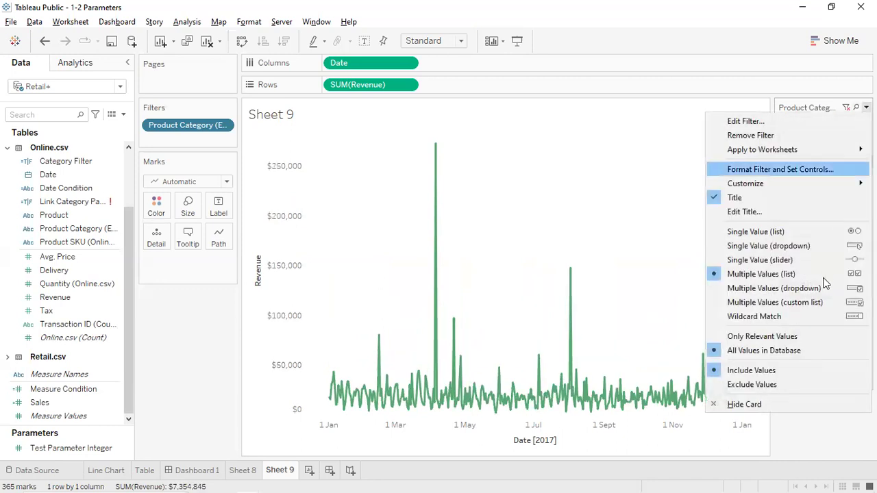
left_click(774, 288)
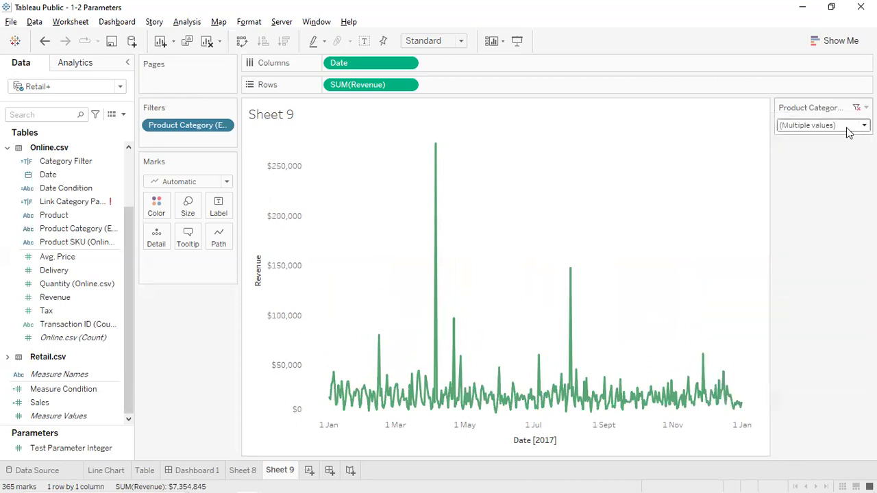
left_click(847, 130)
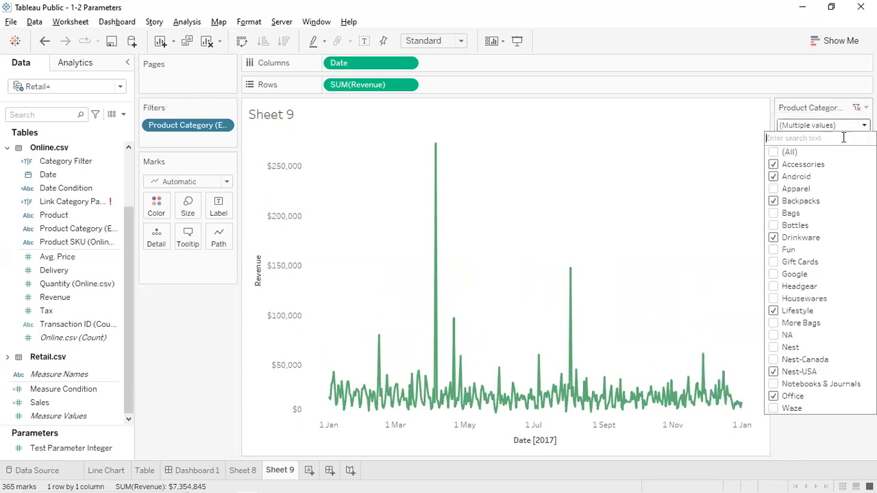
left_click(774, 264)
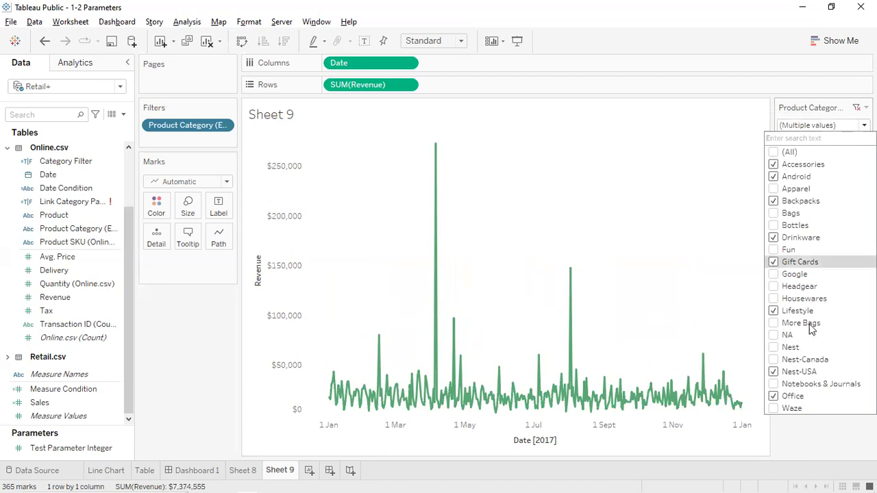
left_click(759, 120)
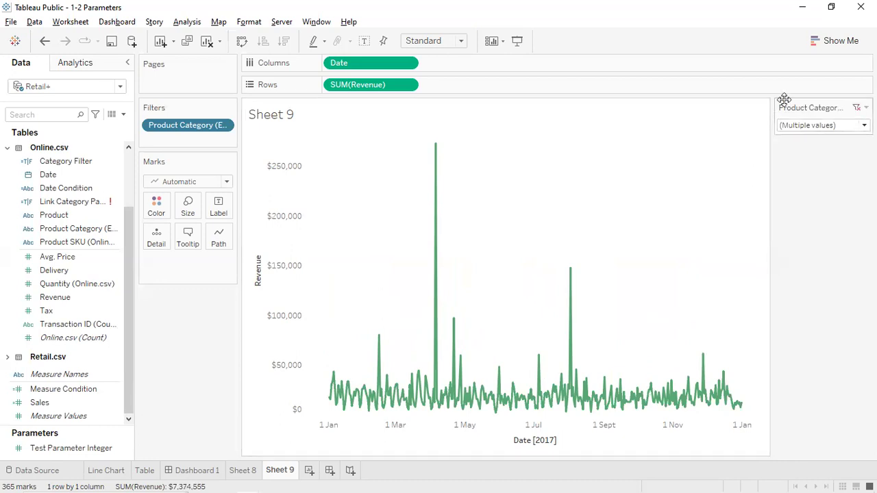
- Hide the Product Category filter card and remove the filter from the sheet
left_click(866, 107)
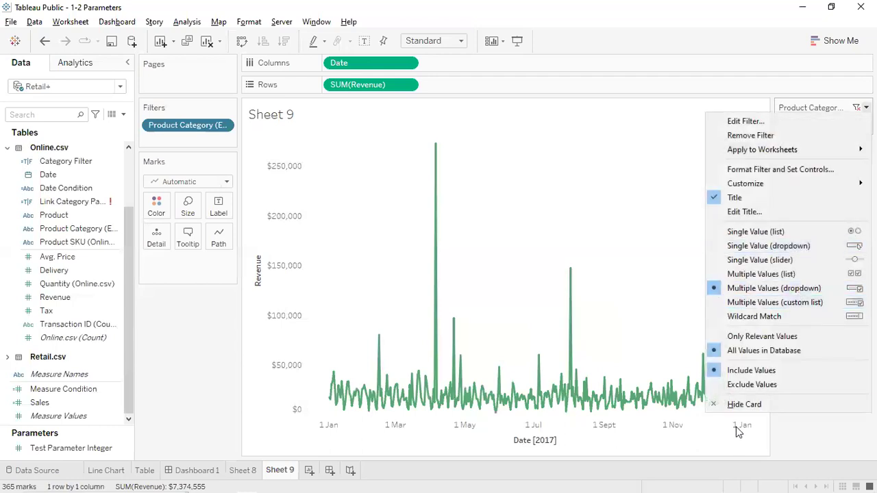
left_click(738, 409)
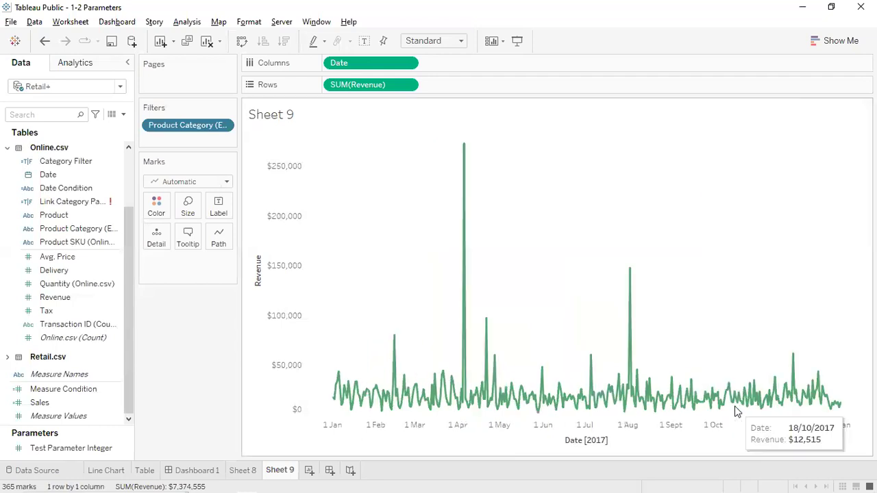
left_click(224, 128)
left_click(183, 288)
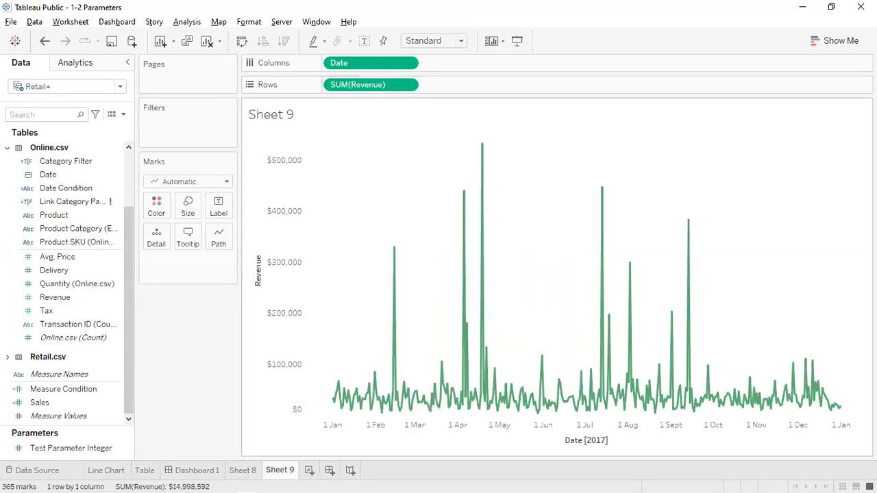
- Set up a new parameter named Parameter Category with the String data type and a List of allowable values
left_click(122, 115)
left_click(67, 142)
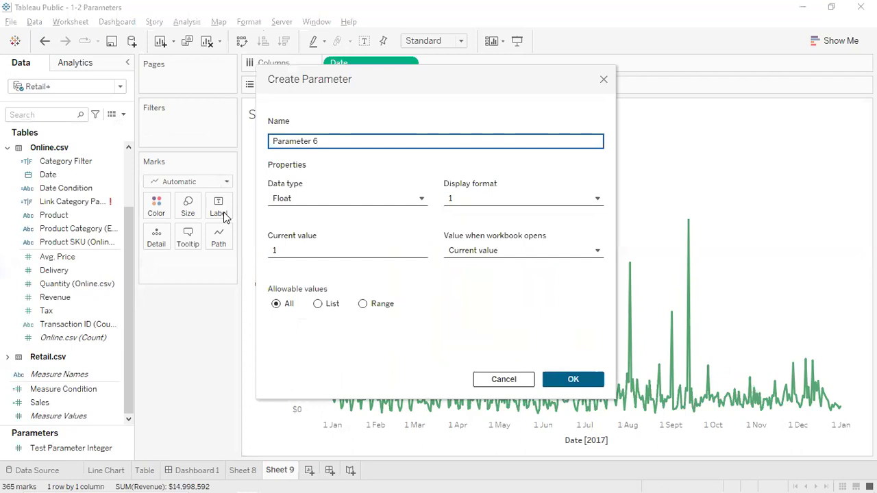
key("Home")
left_click(302, 200)
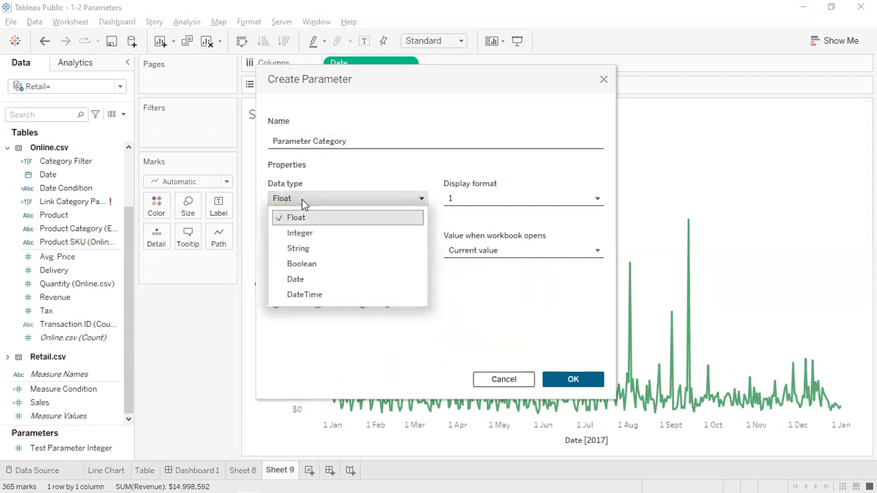
left_click(300, 250)
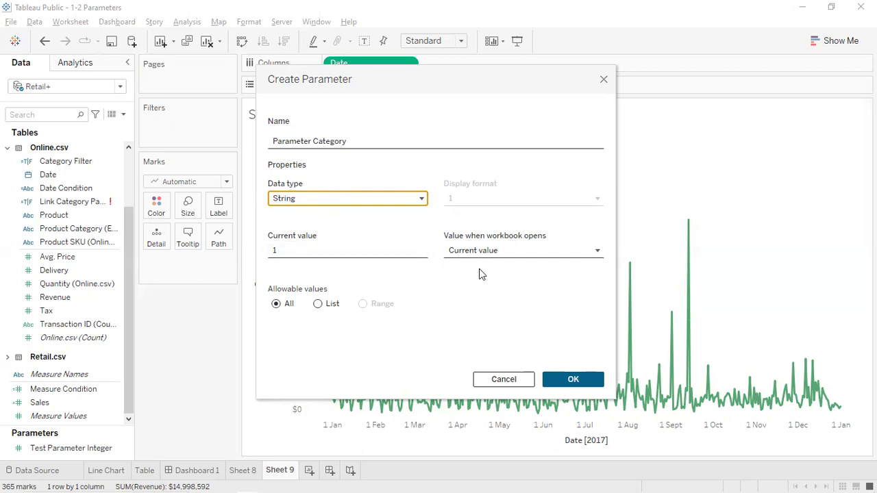
left_click(317, 304)
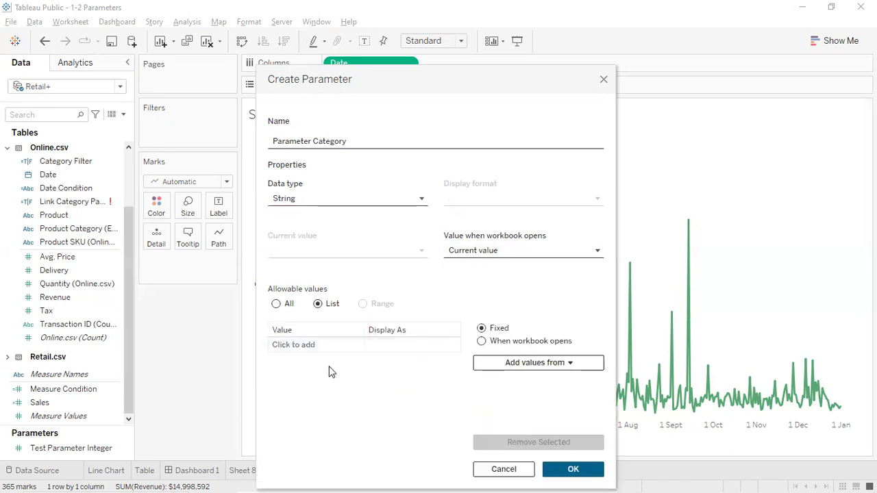
- Enter the values Categpt, hrhirgjooer and iejoeefwe in the parameter's list of allowable values
left_click(312, 346)
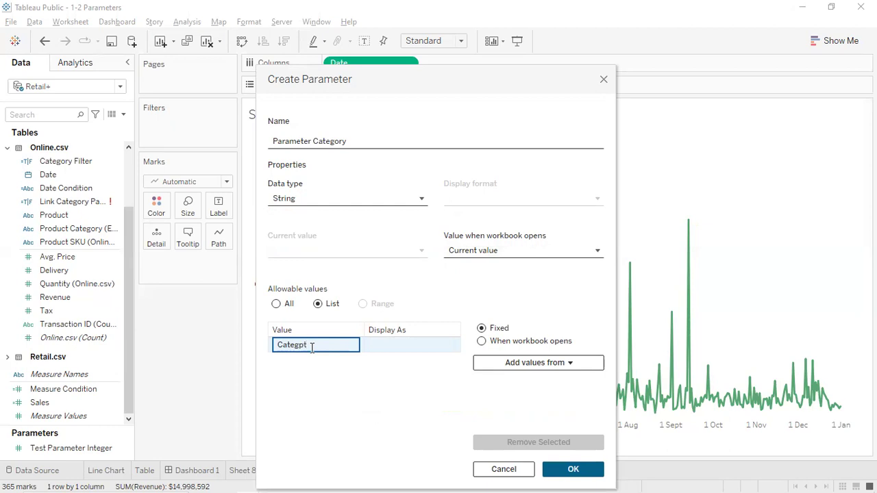
key("Return")
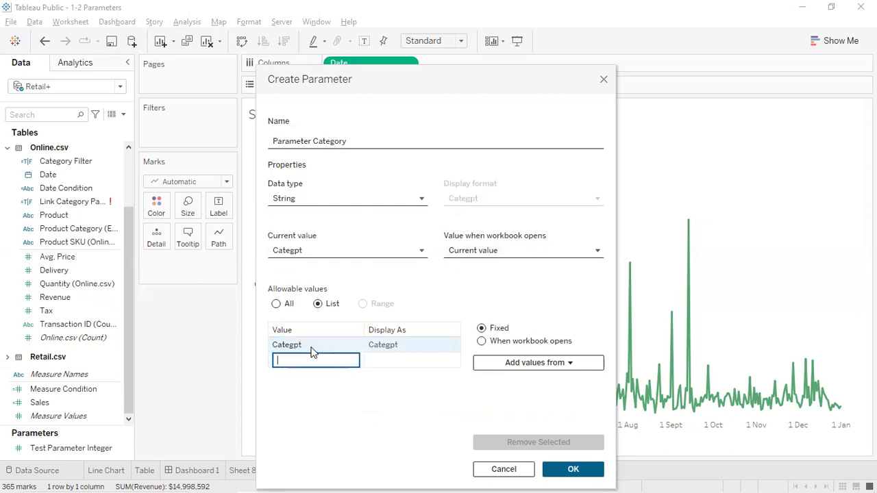
type("hrhirgjooer")
key("Return")
type("iejoeefwe")
key("Return")
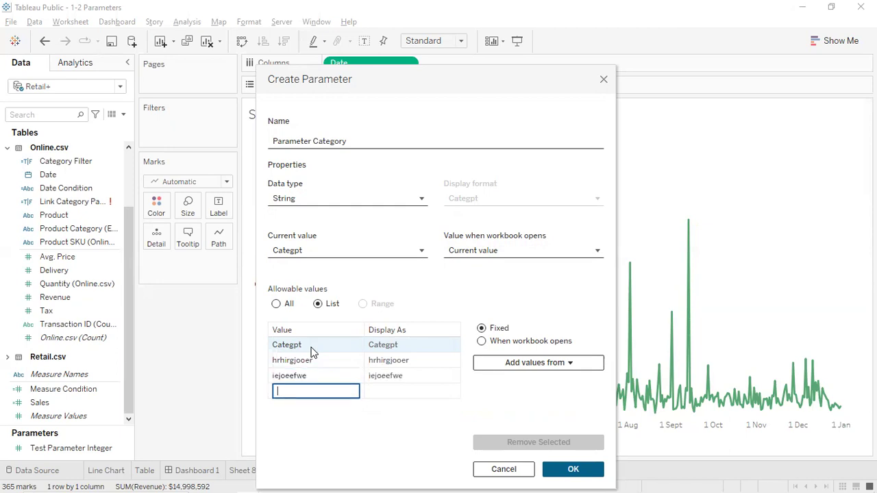
- Finish creating Parameter Category and show its control beside the chart
left_click(573, 468)
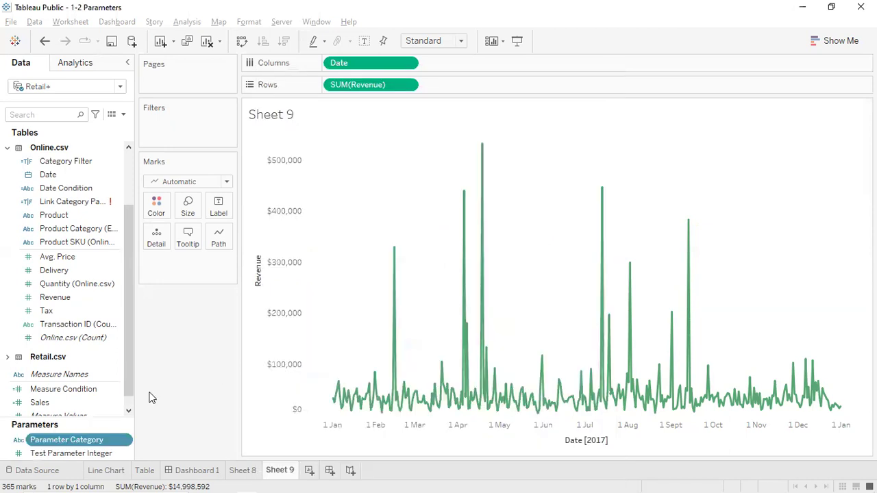
right_click(129, 440)
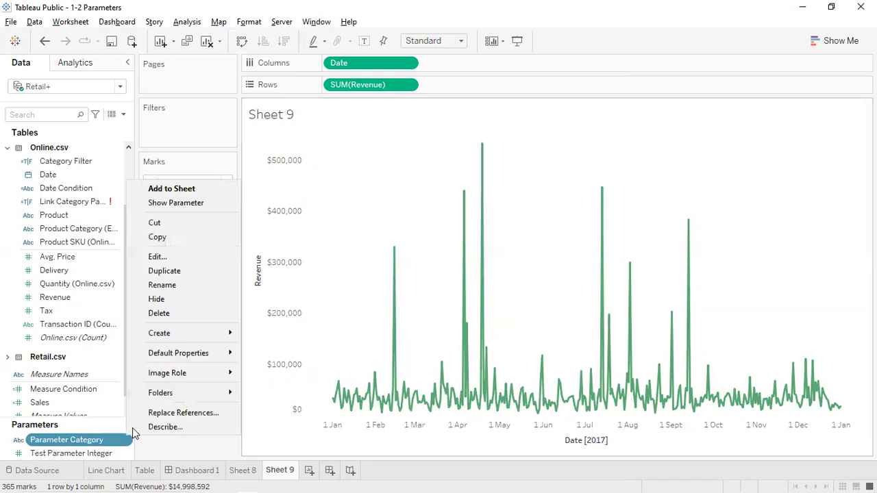
left_click(175, 203)
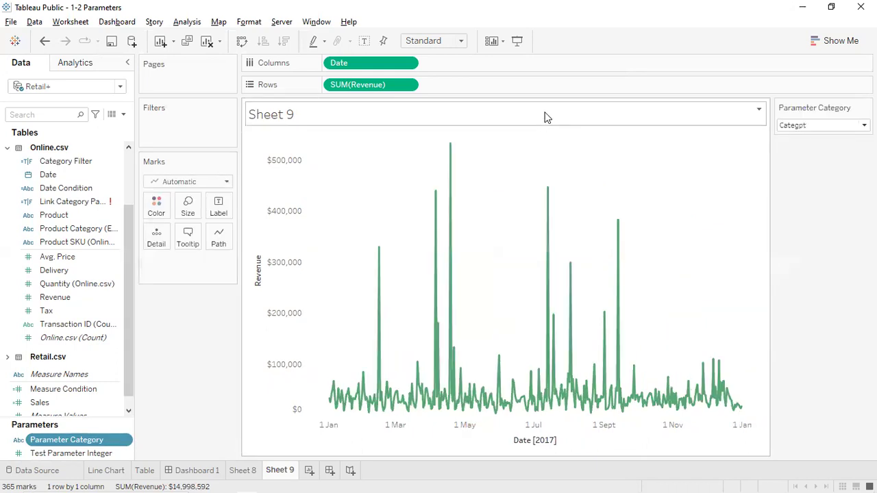
- Switch the Parameter Category control beside the chart to iejoeefwe
left_click(794, 125)
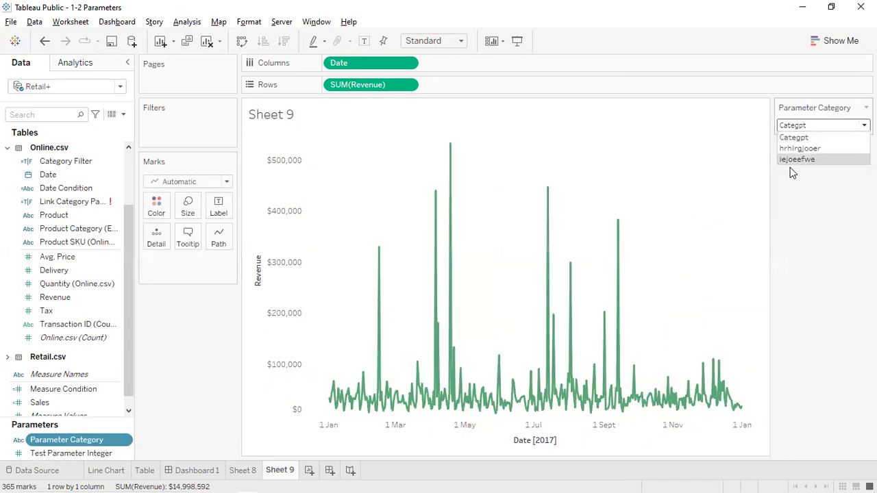
left_click(802, 149)
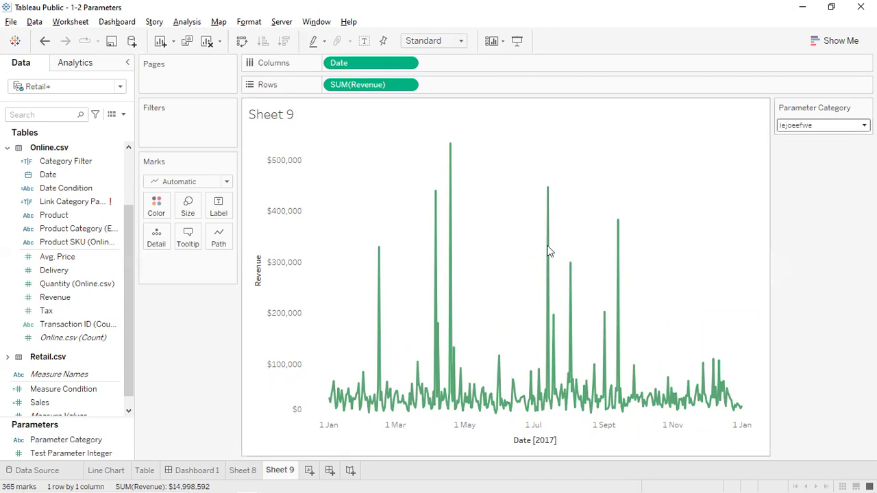
- Edit Parameter Category and add allowable values from the Product Category field of the Retail+ data source
left_click(124, 443)
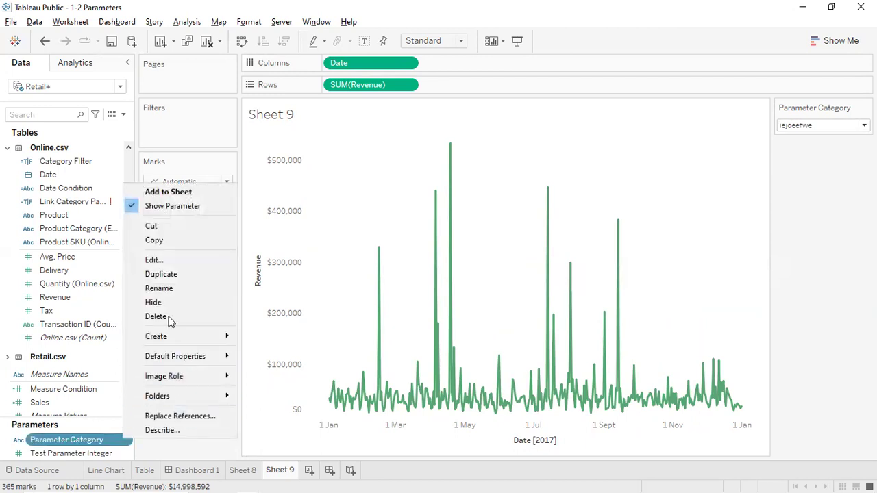
left_click(160, 259)
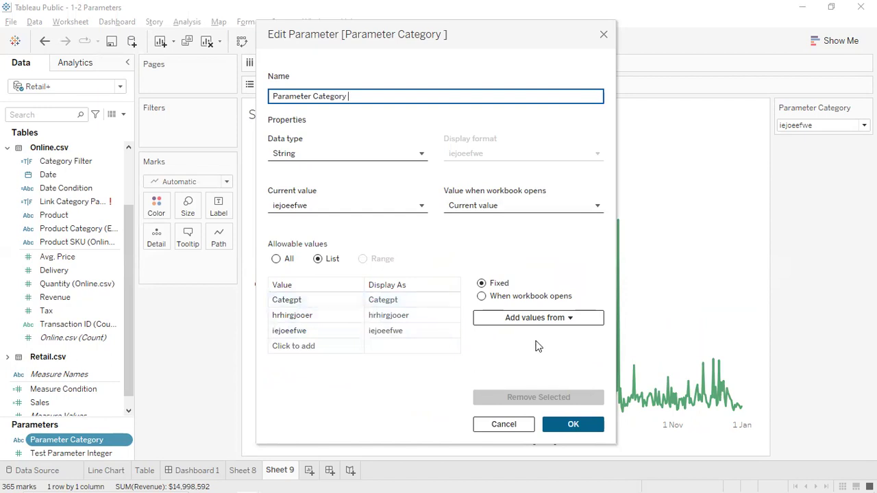
left_click(527, 316)
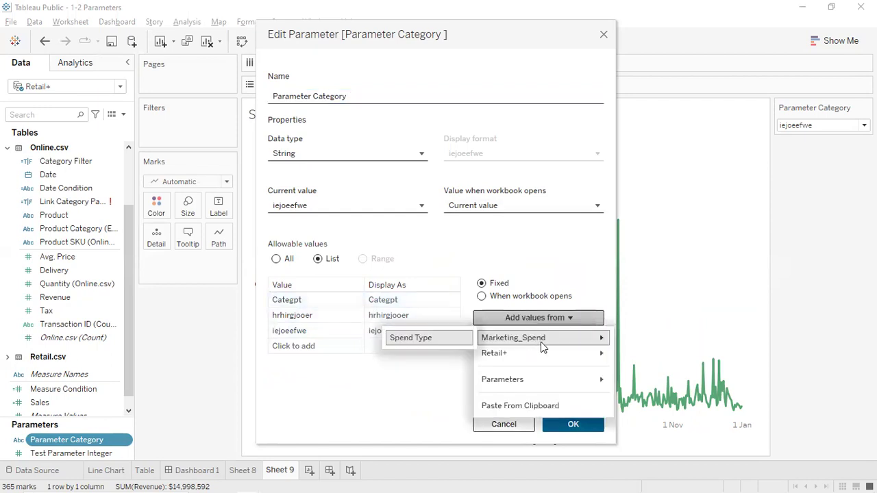
mouse_move(500, 376)
mouse_move(507, 356)
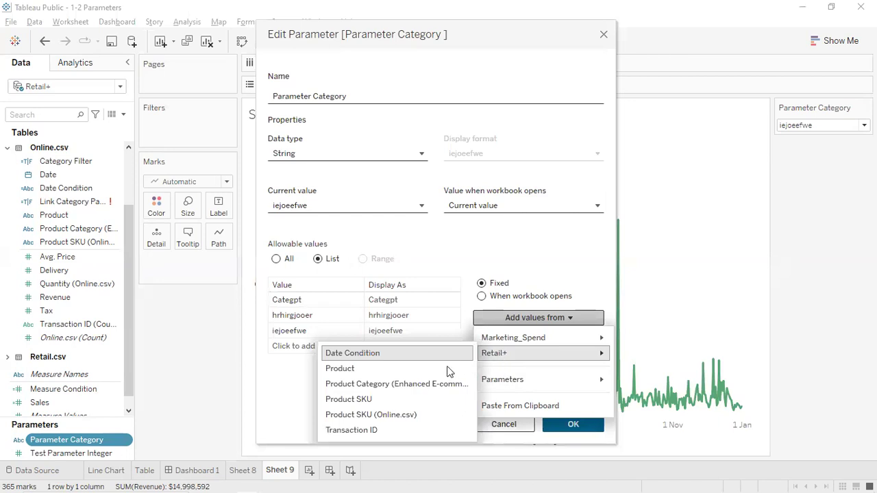
left_click(396, 384)
scroll(355, 330, "down", 5)
scroll(356, 330, "up", 5)
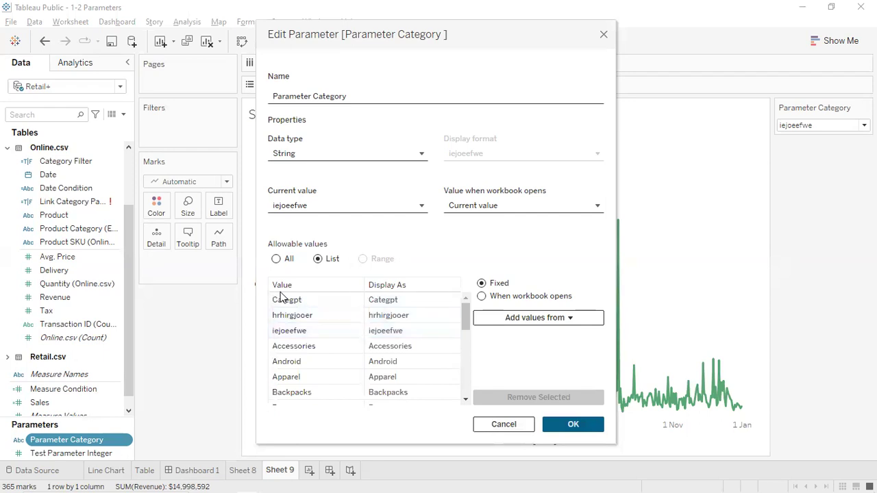
- Remove the placeholder values Categpt, hrhirgjooer and iejoeefwe from the parameter's allowable values
left_click(422, 302)
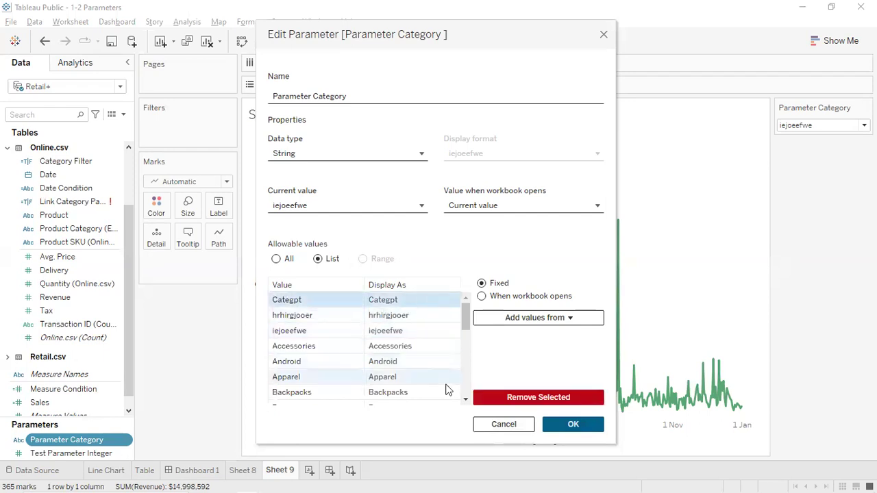
left_click(500, 400)
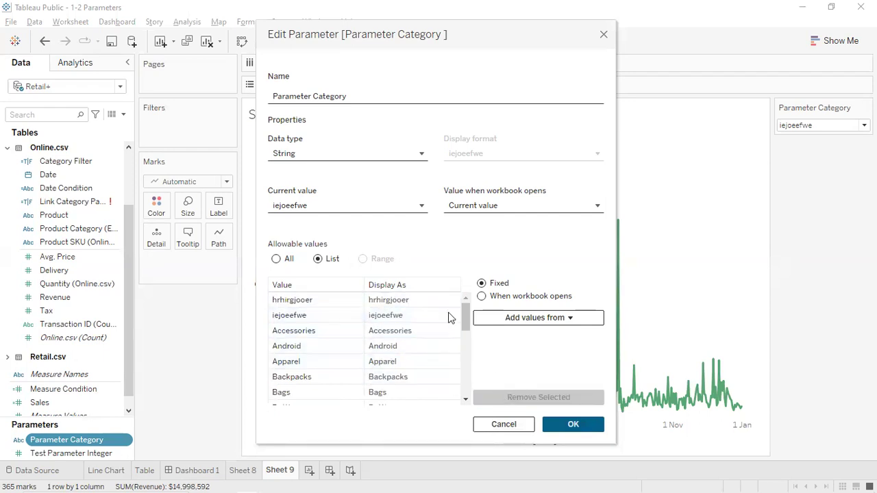
left_click(440, 299)
left_click(433, 319)
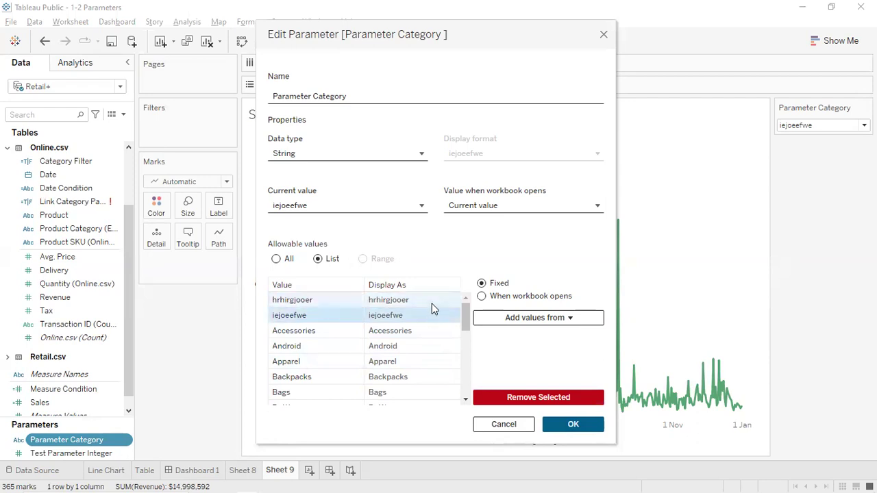
left_click(430, 299, "ctrl")
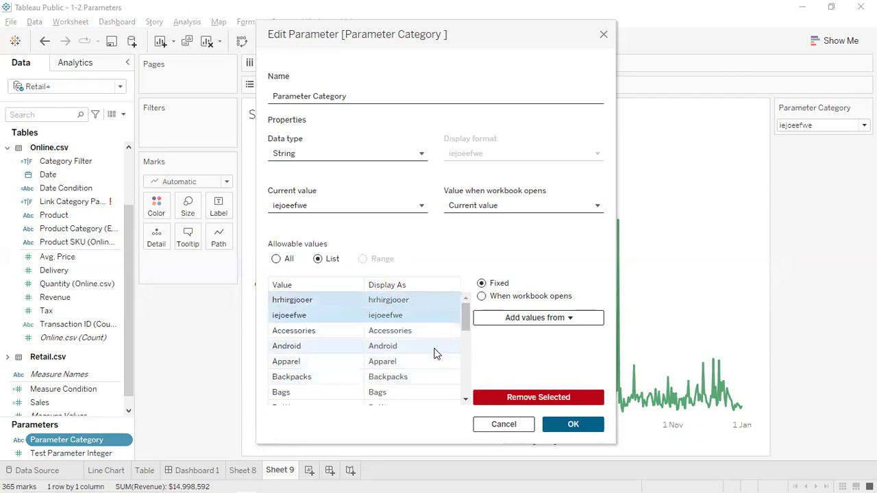
left_click(433, 349)
left_click(423, 320)
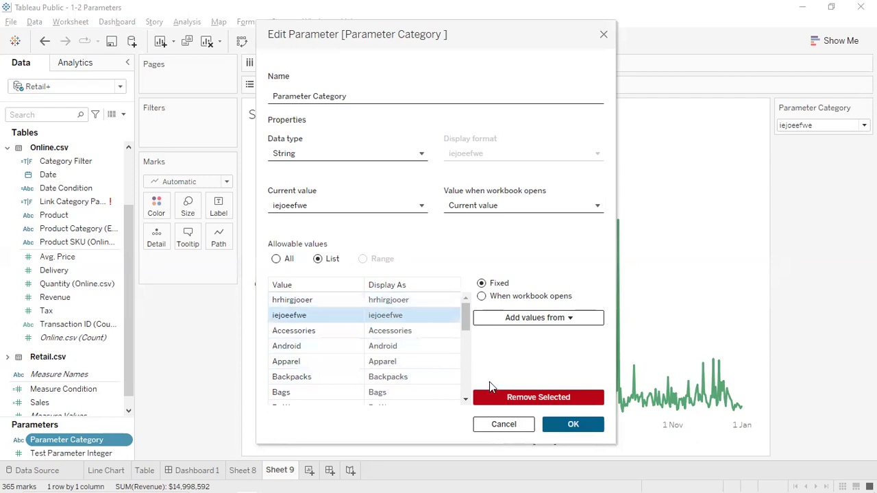
left_click(423, 302, "ctrl")
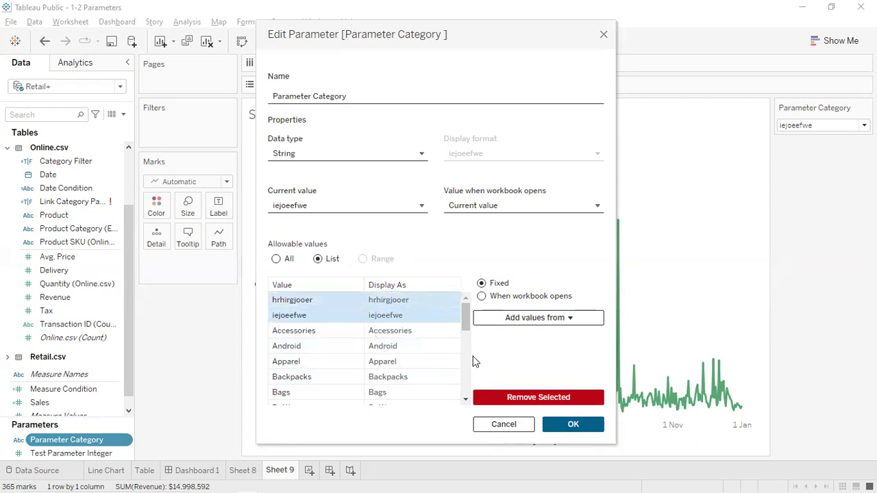
left_click(511, 395)
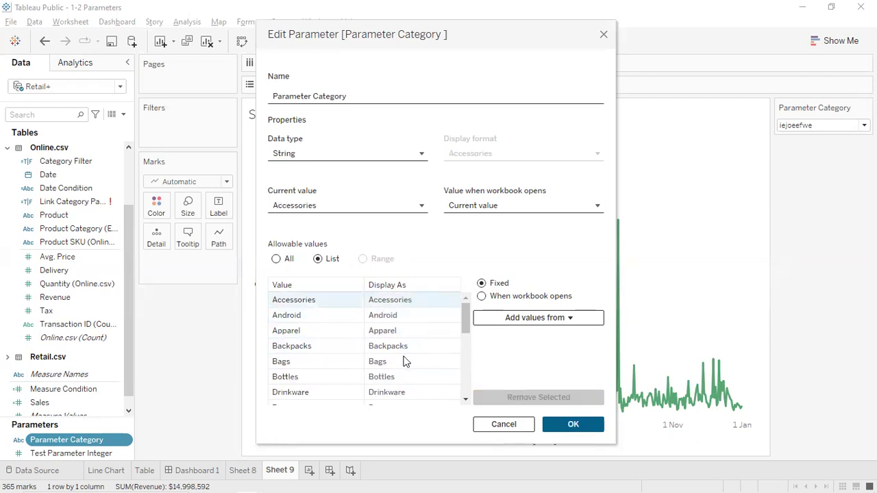
- Review the allowable values and the options for the value when the workbook opens, and save the edited Parameter Category
scroll(404, 360, "down", 2)
scroll(405, 360, "up", 2)
scroll(405, 361, "down", 5)
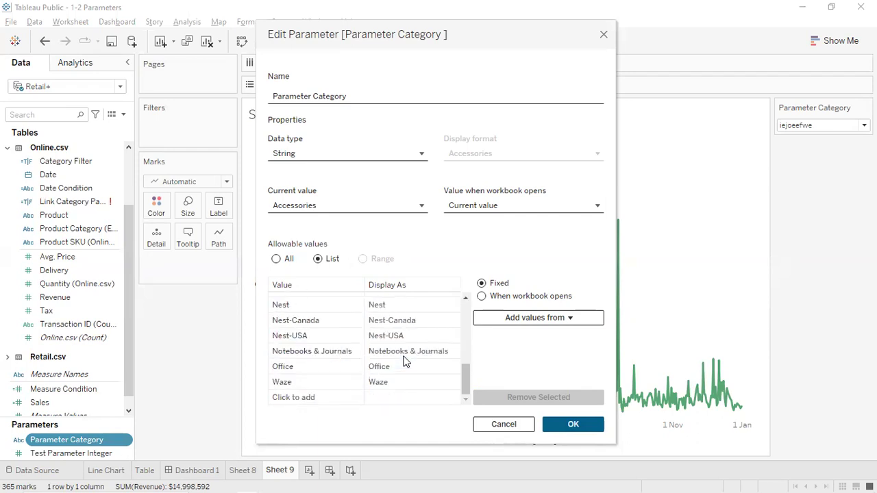
scroll(404, 361, "up", 5)
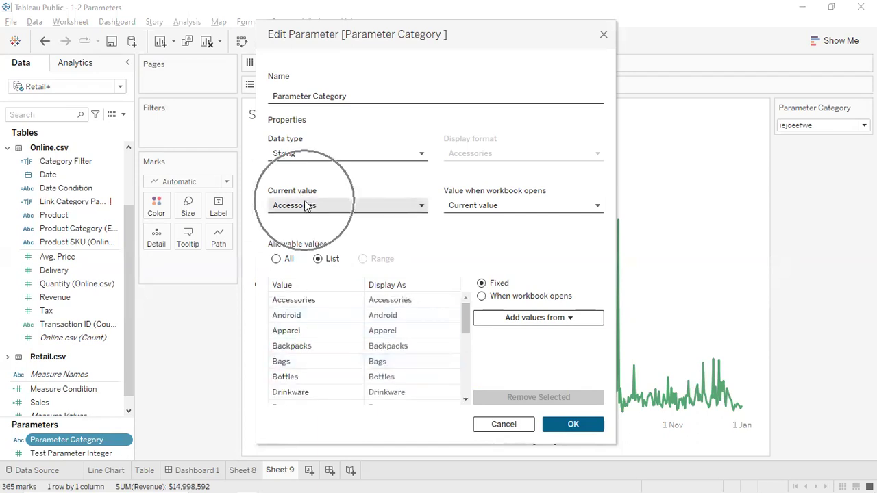
left_click(300, 333)
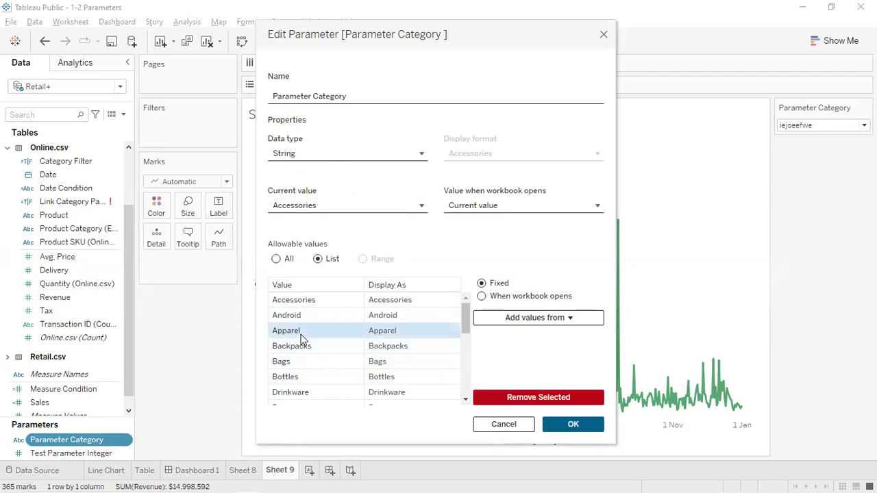
left_click(499, 210)
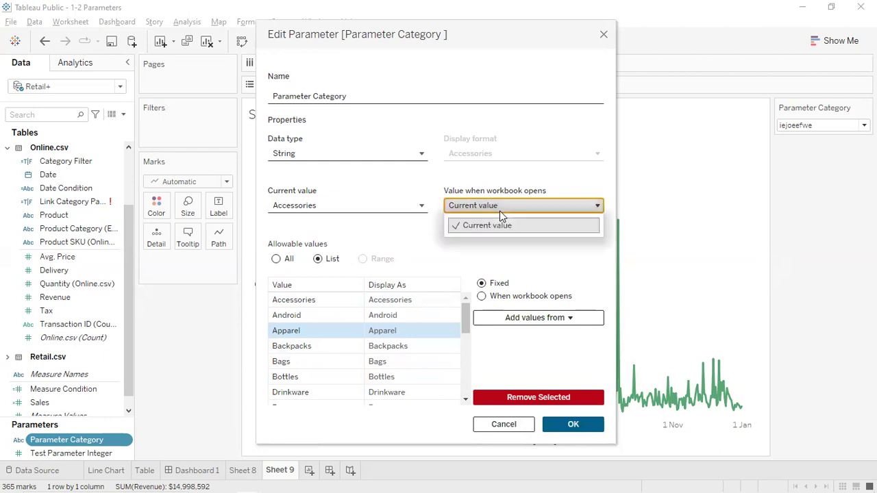
left_click(490, 200)
left_click(489, 200)
left_click(489, 200)
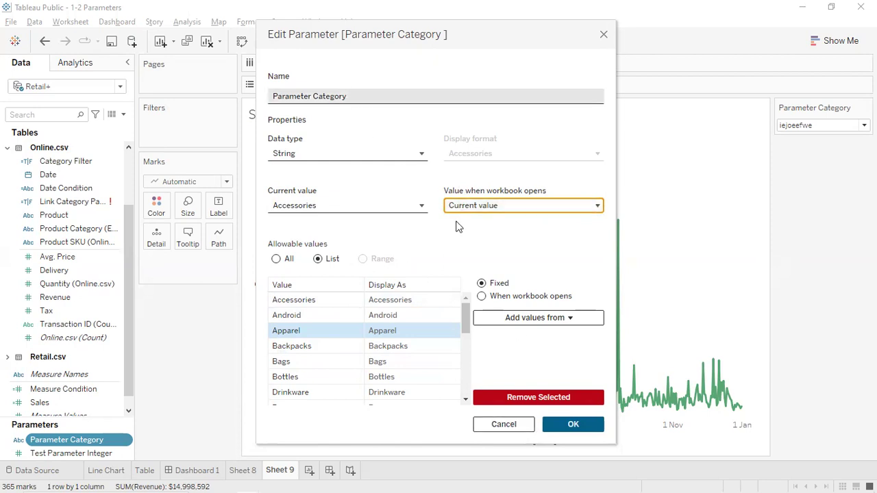
left_click(558, 428)
- Switch the Parameter Category control through Google, Nest and Lifestyle, and leave it on Backpacks
left_click(826, 123)
left_click(808, 236)
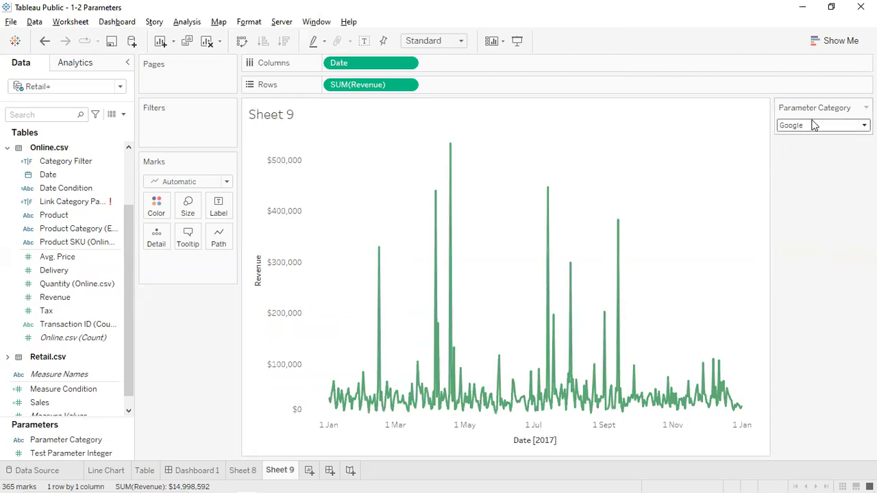
left_click(816, 125)
left_click(815, 301)
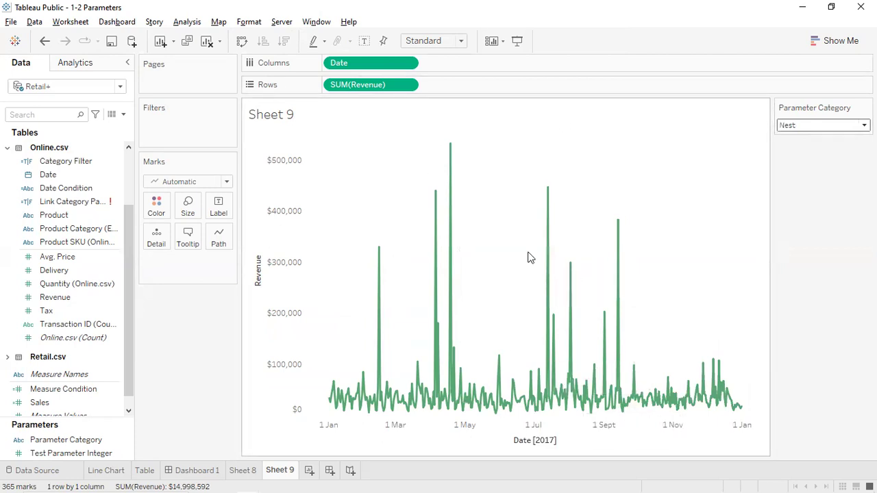
left_click(818, 125)
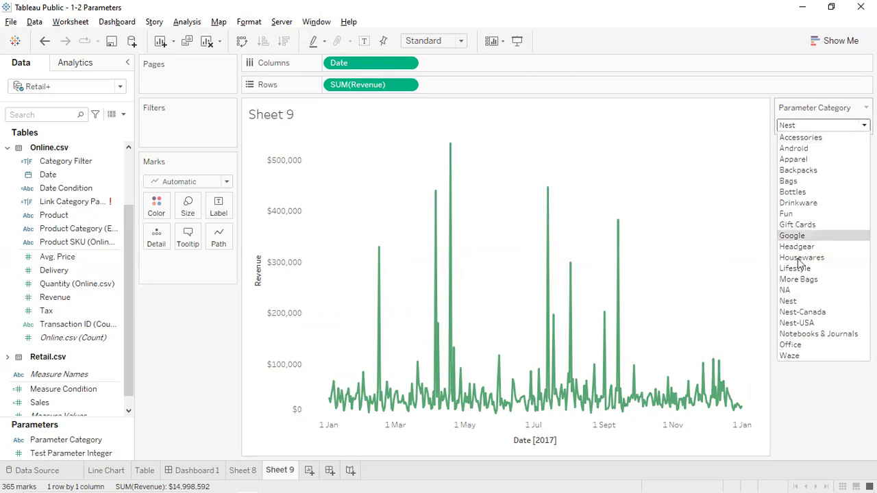
left_click(797, 268)
left_click(800, 129)
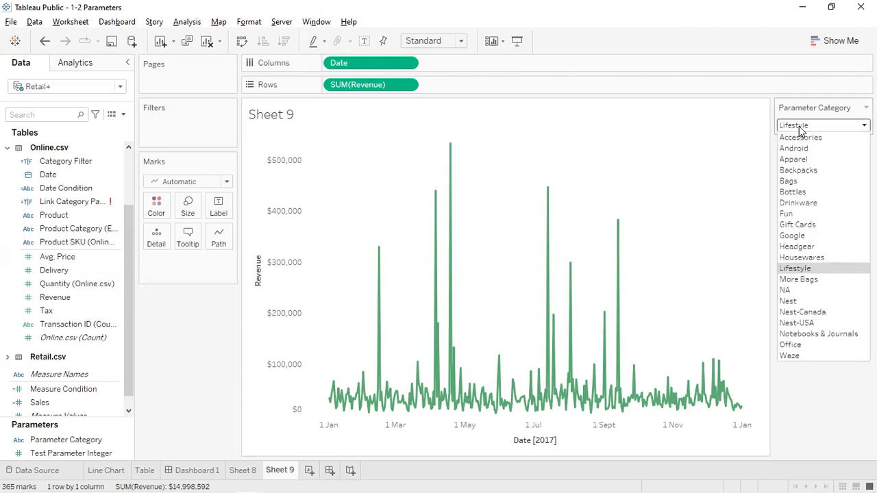
left_click(791, 170)
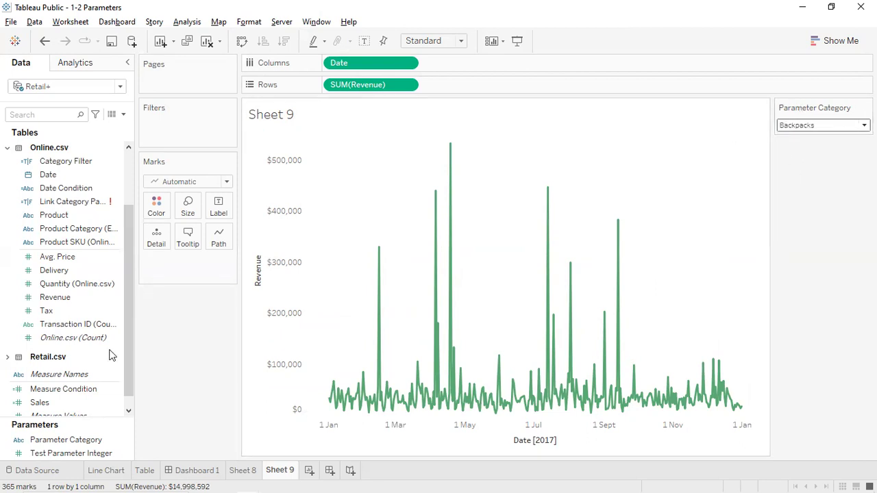
mouse_move(433, 263)
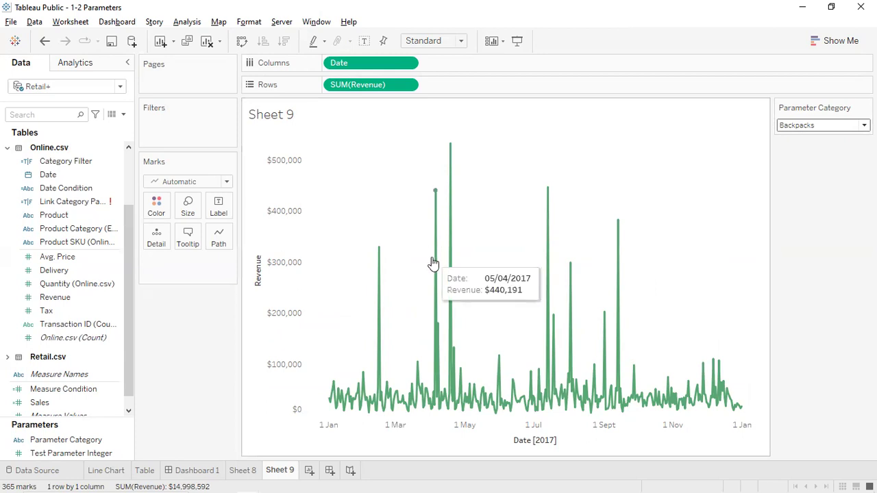
- Create a new calculated field named Category Parameter Link
left_click(124, 115)
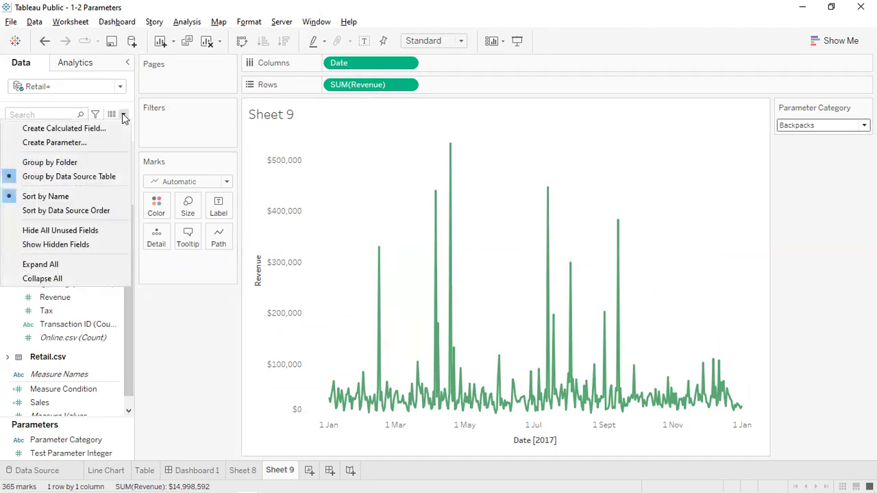
left_click(88, 129)
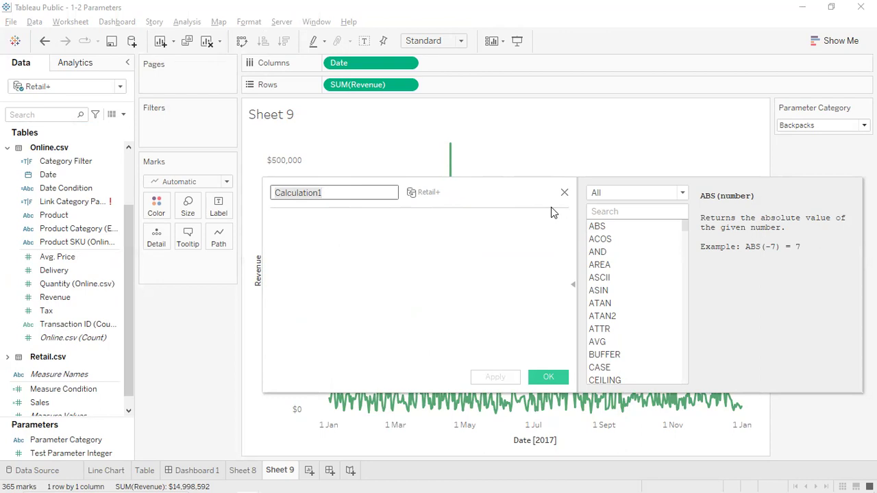
left_click(356, 192)
double_click(356, 193)
type("Category Link")
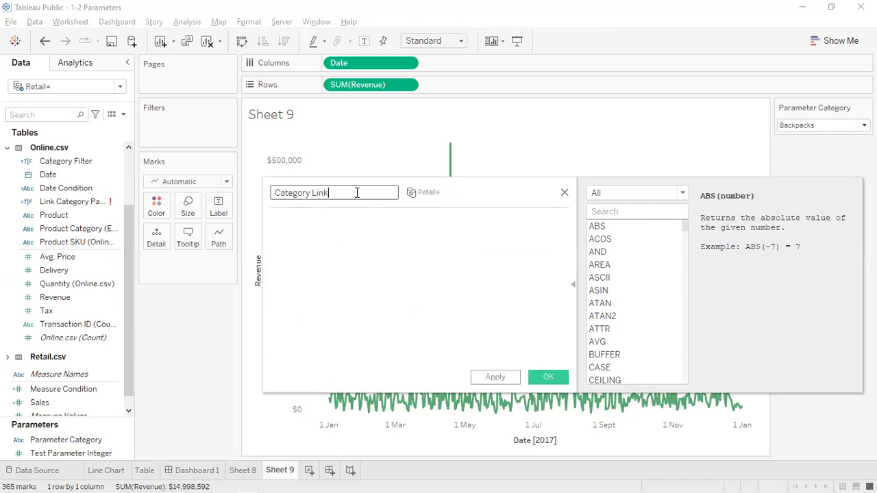
type("Parem")
key("BackSpace")
key("BackSpace")
type("ameter")
left_click(403, 224)
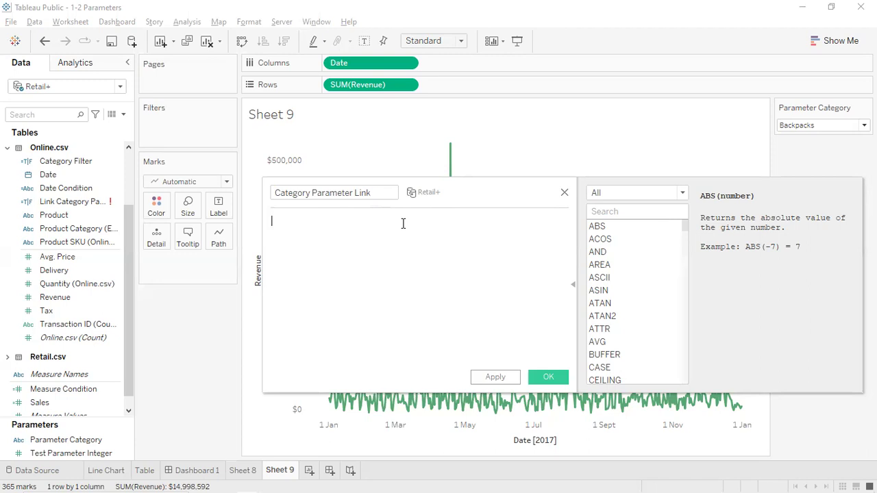
- Begin the calculation with the Parameter Category parameter followed by an equals sign
left_click_drag(63, 438, 319, 237)
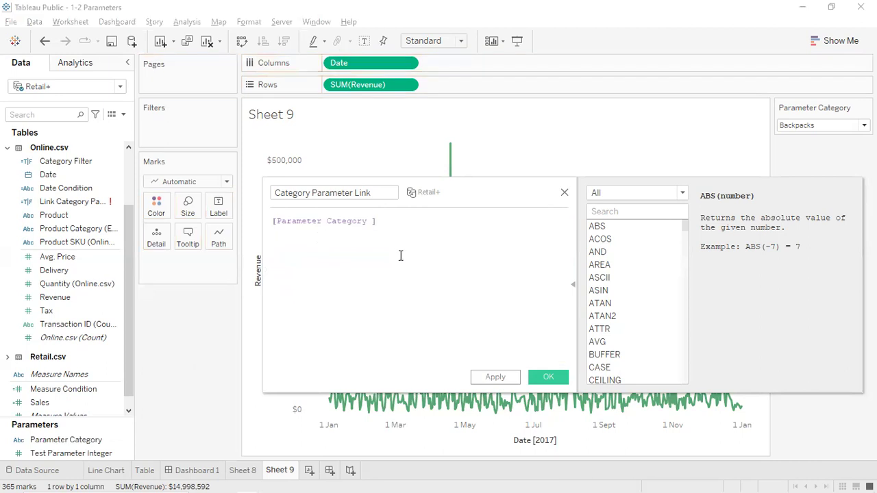
type("=")
left_click(377, 223)
- Replace the calculation with the example AVG([Revenue]) and clear the formula again
key("ctrl+a")
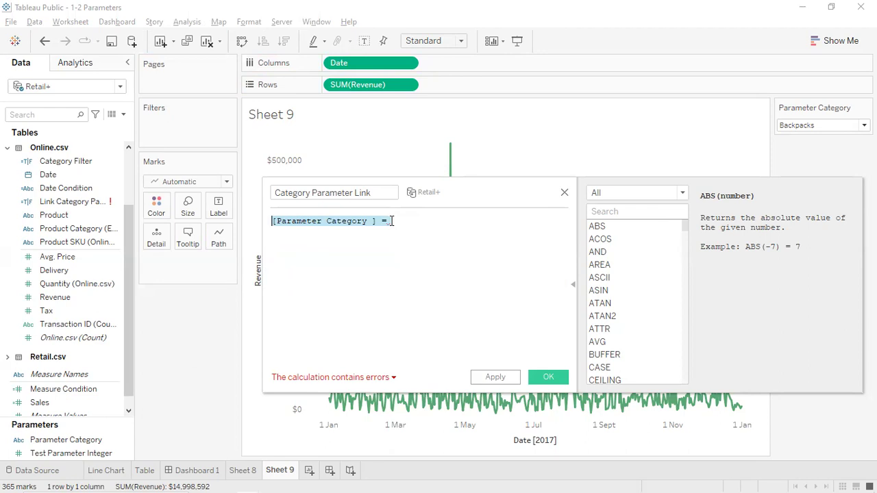
type("Avg")
key("Return")
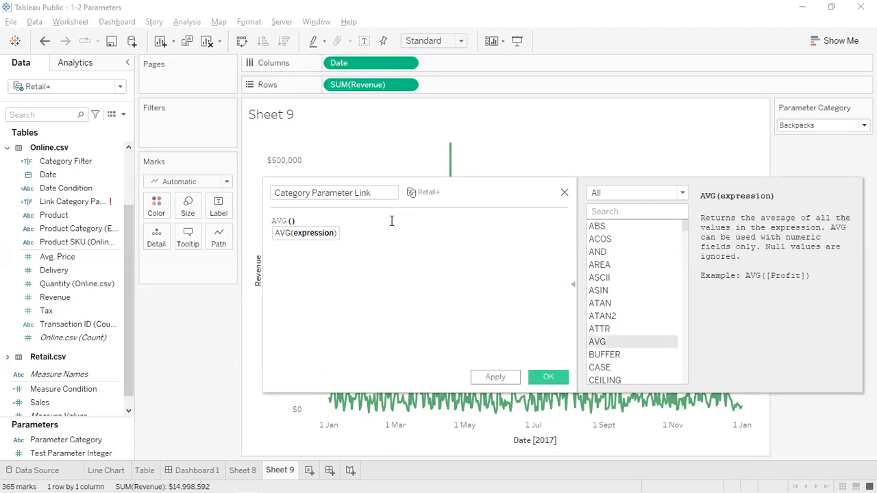
left_click_drag(55, 297, 293, 222)
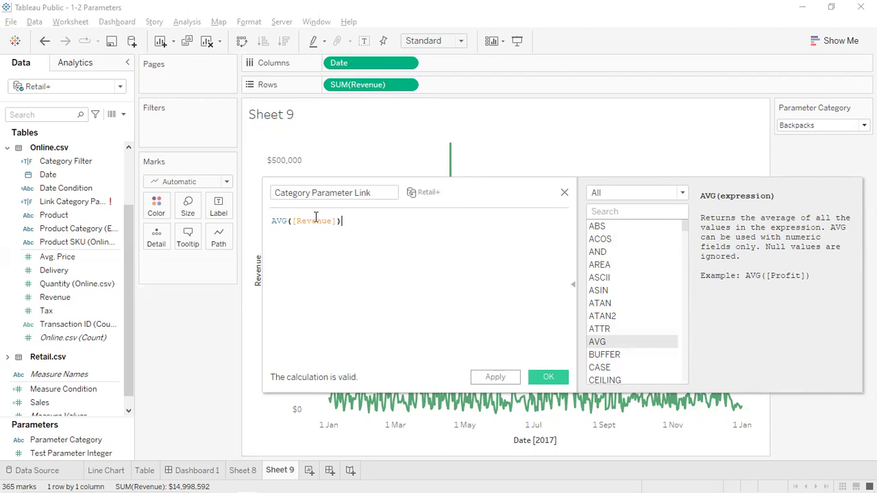
key("ctrl+a")
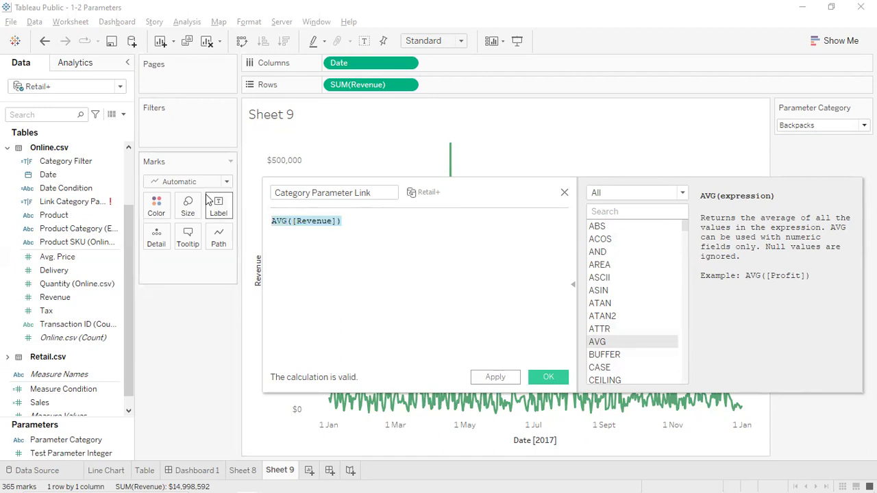
key("BackSpace")
- Define Category Parameter Link as the Parameter Category parameter equal to Product Category (Enhanced E-commerce) and save the calculated field
left_click(75, 440)
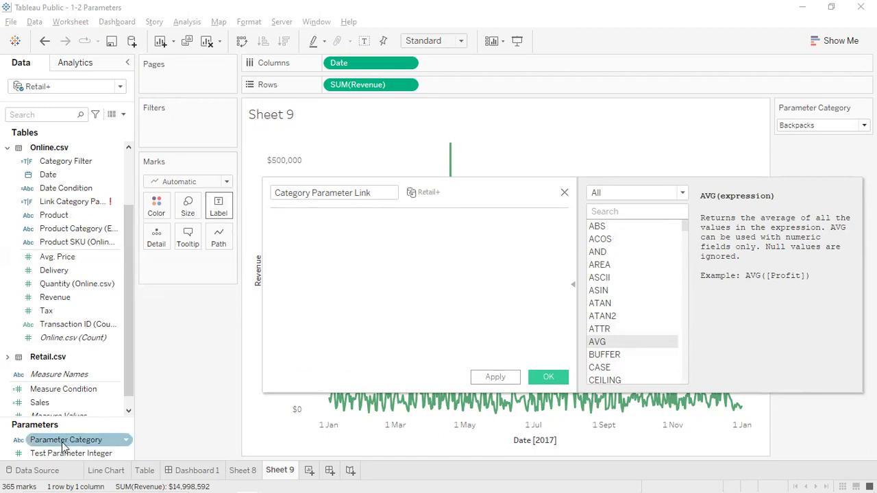
left_click_drag(54, 445, 381, 231)
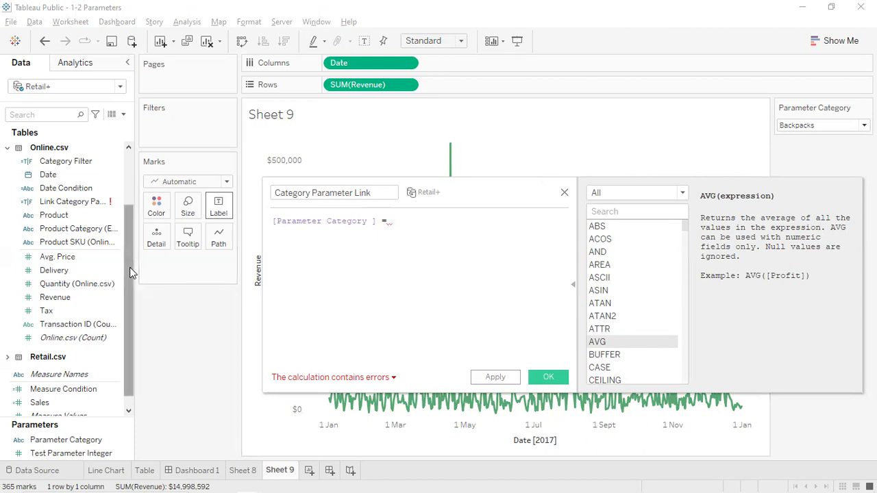
left_click(77, 230)
left_click_drag(71, 230, 434, 224)
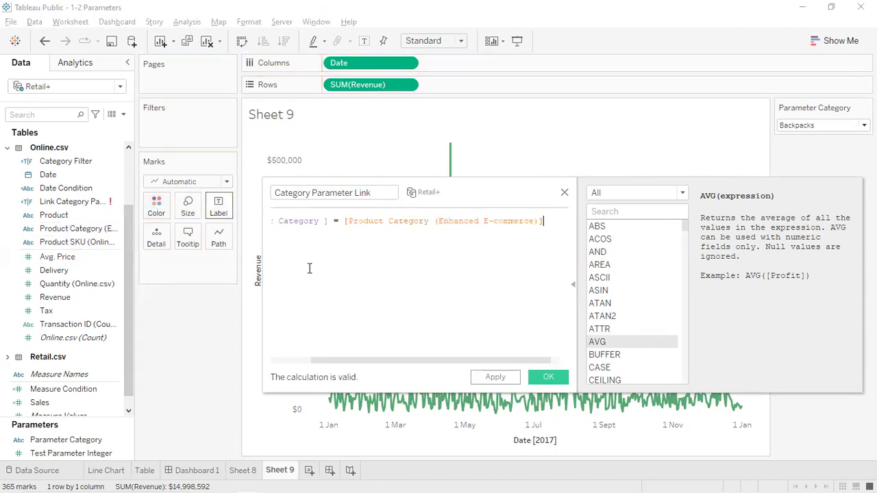
key("ctrl+z")
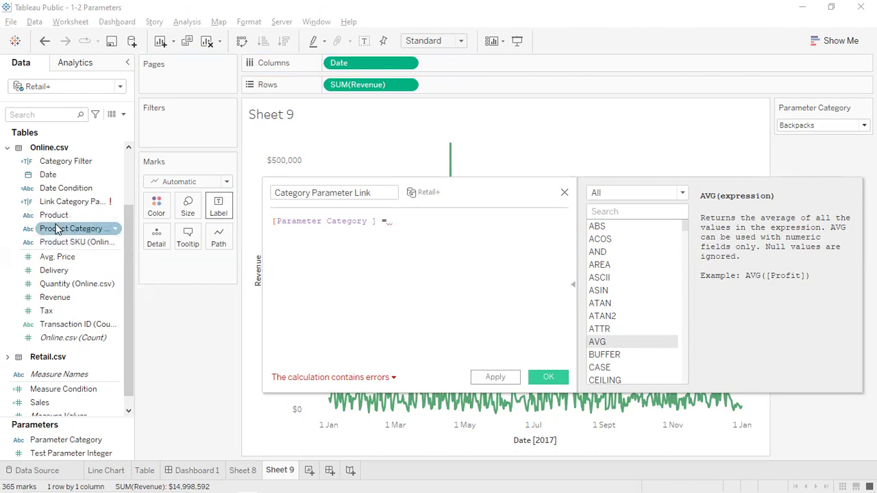
left_click_drag(71, 235, 464, 234)
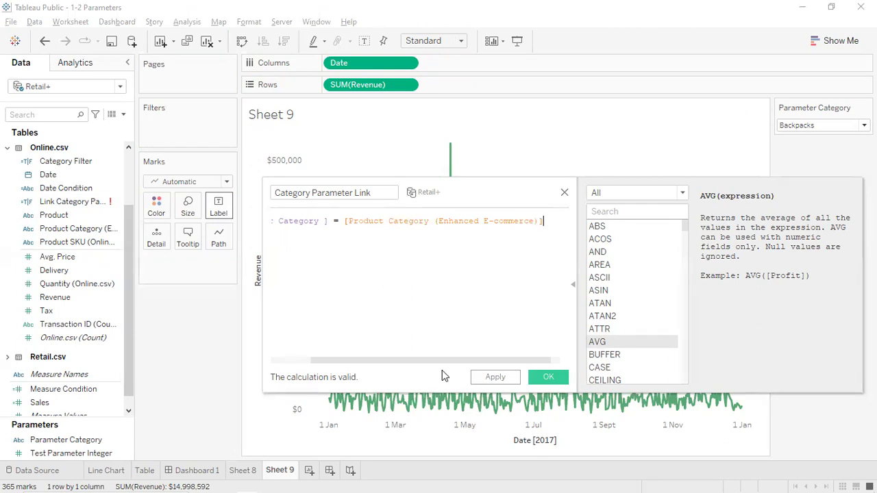
left_click_drag(450, 359, 384, 368)
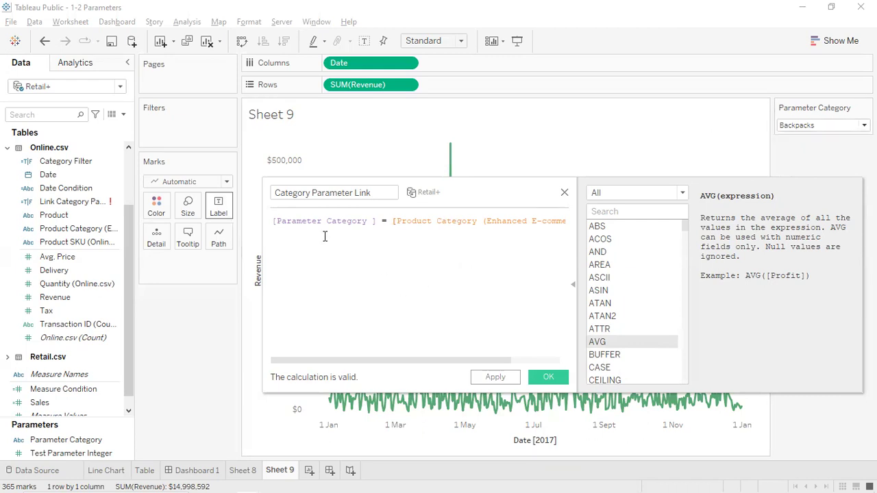
left_click(62, 190)
left_click(545, 378)
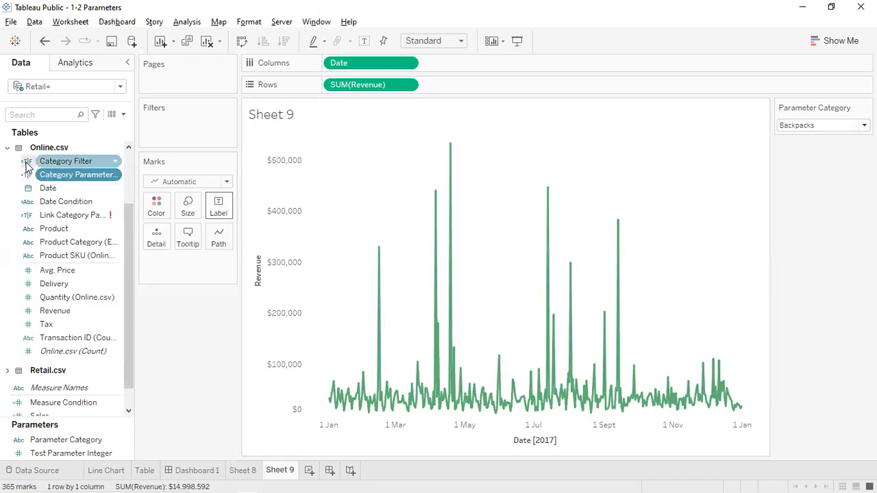
left_click(66, 176)
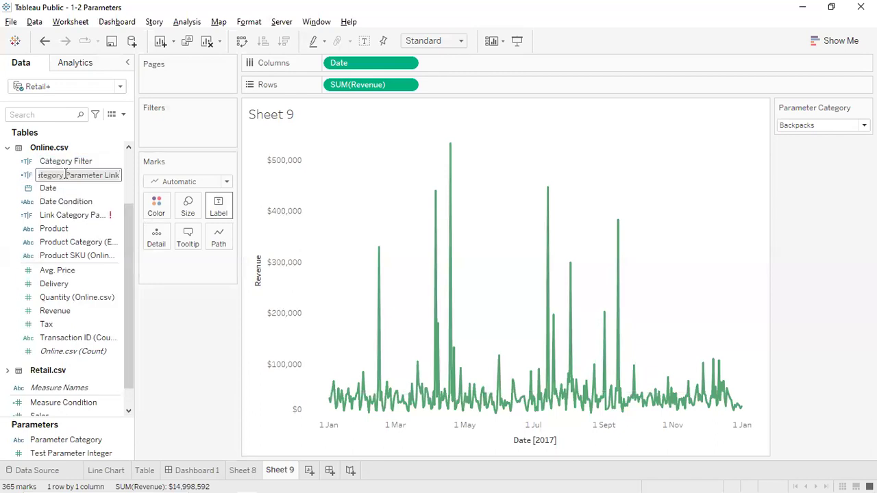
key("Escape")
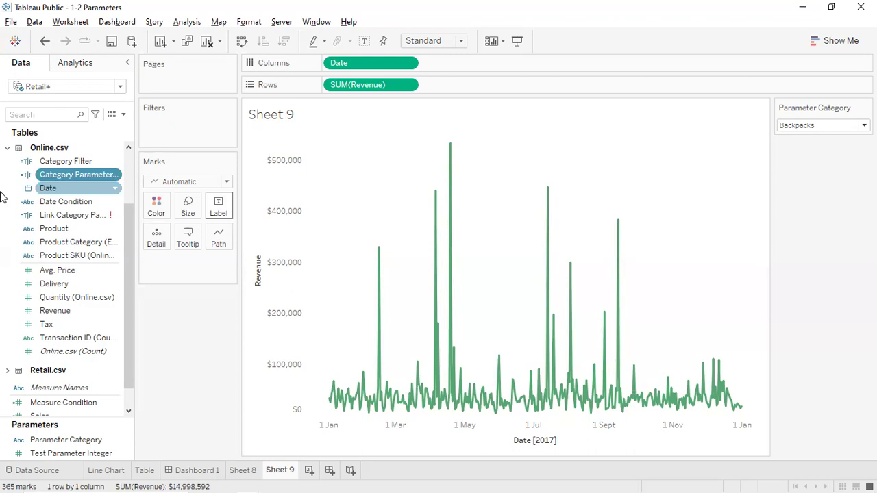
left_click(66, 163)
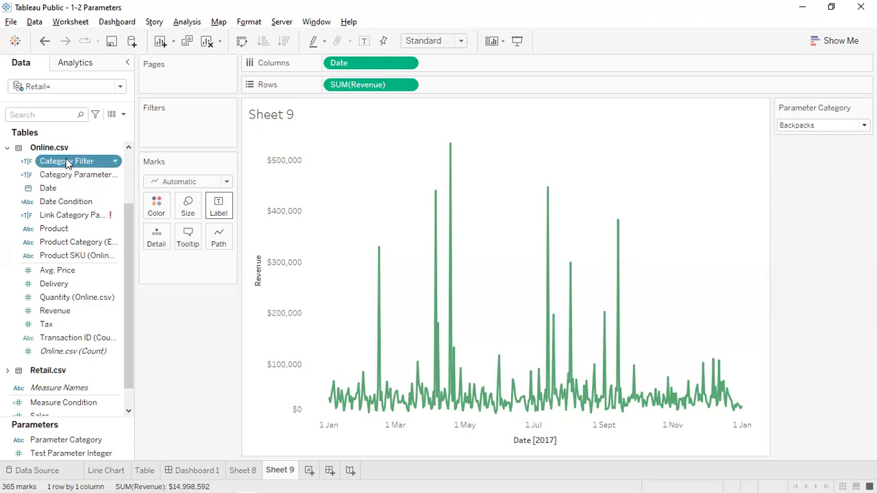
right_click(66, 163)
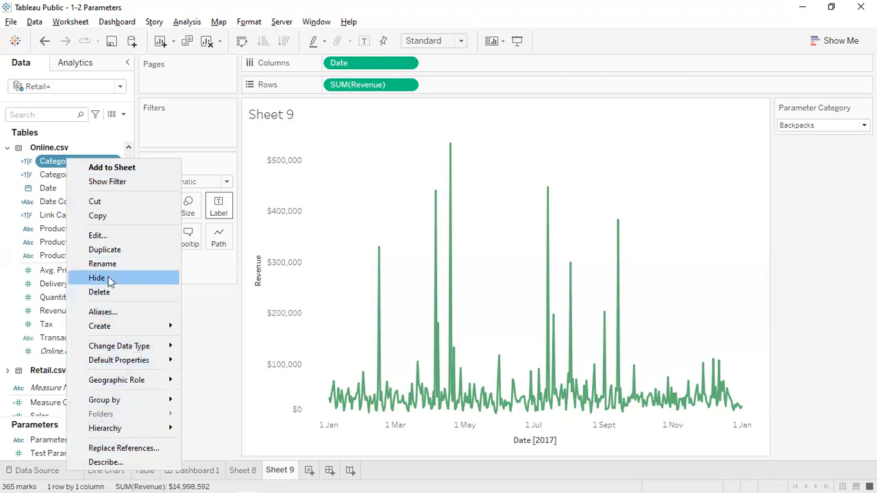
key("Escape")
left_click(102, 204)
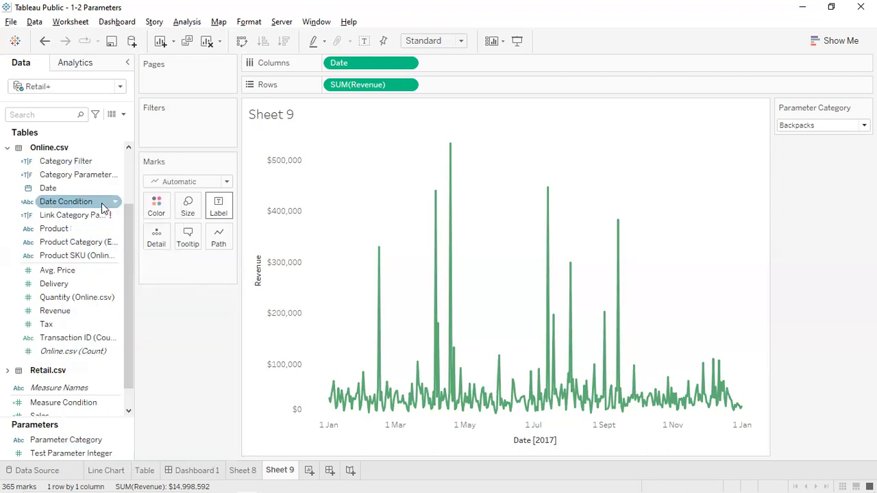
left_click(86, 163)
- Undo the creation of the Category Parameter Link field and step the Parameter Category control back to Nest
key("ctrl+z")
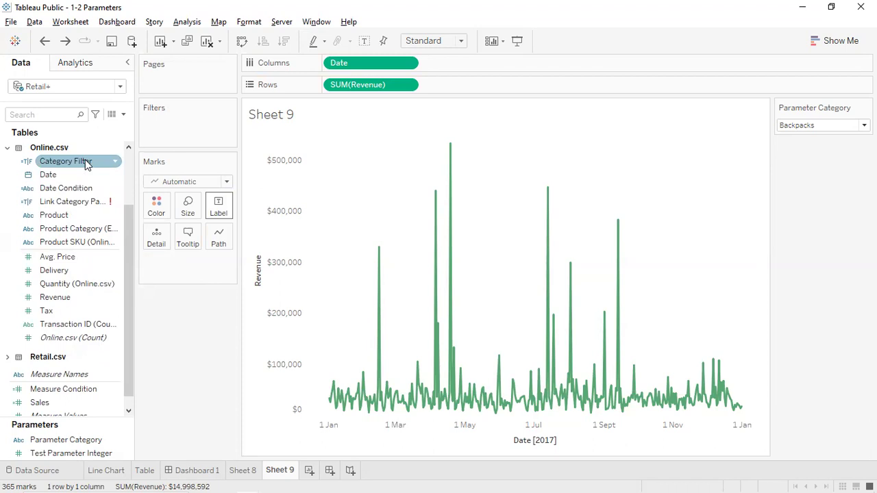
key("ctrl+z")
key("ctrl+z")
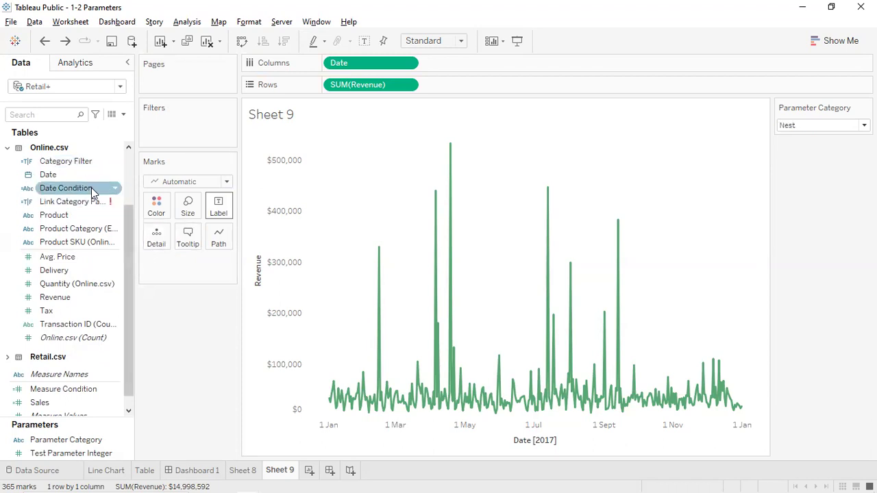
- Delete the Link Category calculated field that is marked with an error from the Online.csv table
left_click(85, 203)
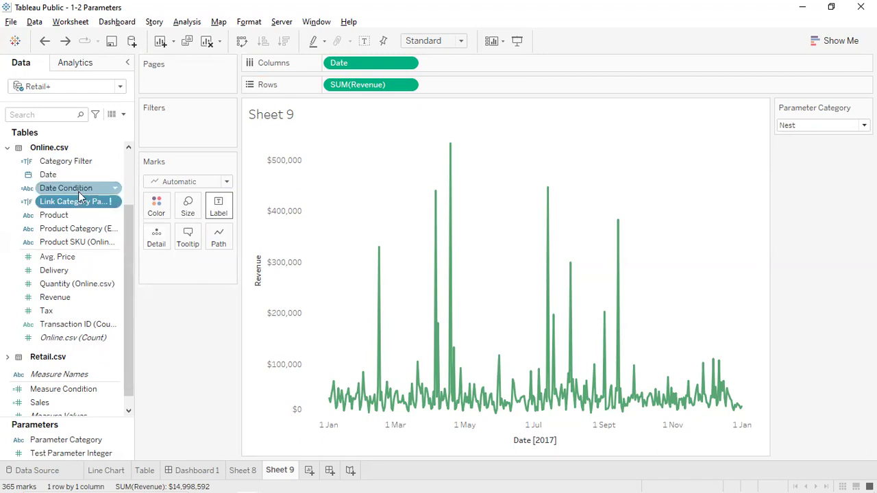
right_click(83, 204)
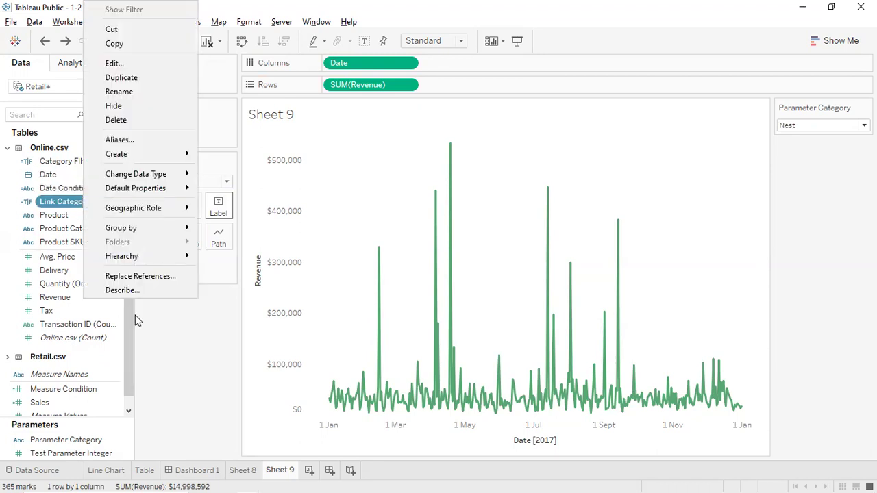
left_click(114, 120)
- Review the formula of the Category Filter calculated field and close its editor
right_click(70, 167)
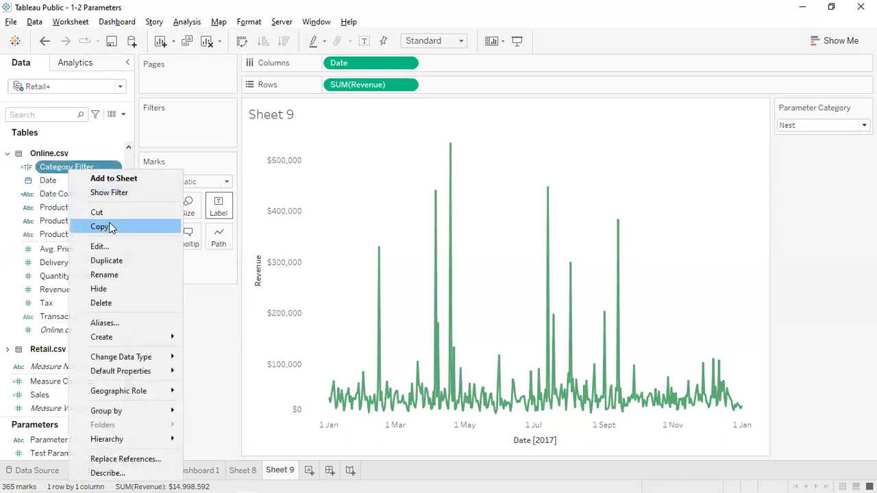
left_click(99, 246)
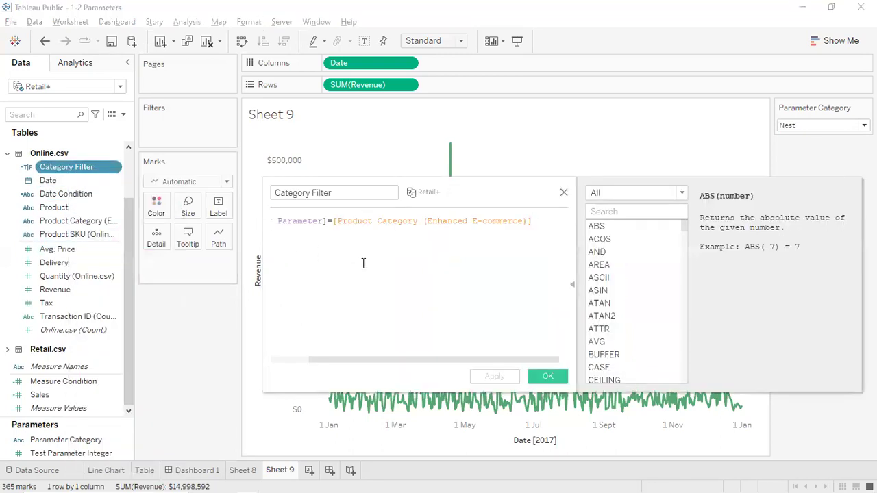
left_click_drag(450, 359, 500, 392)
left_click(543, 377)
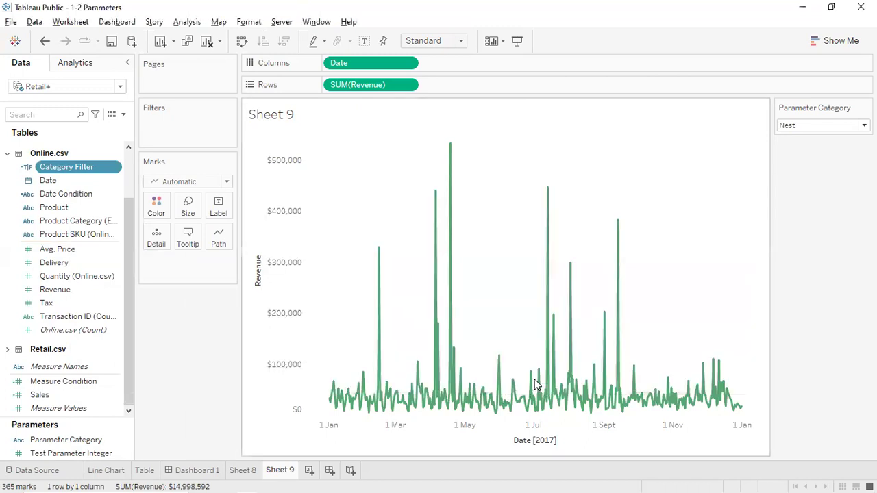
left_click(26, 169)
left_click(28, 171)
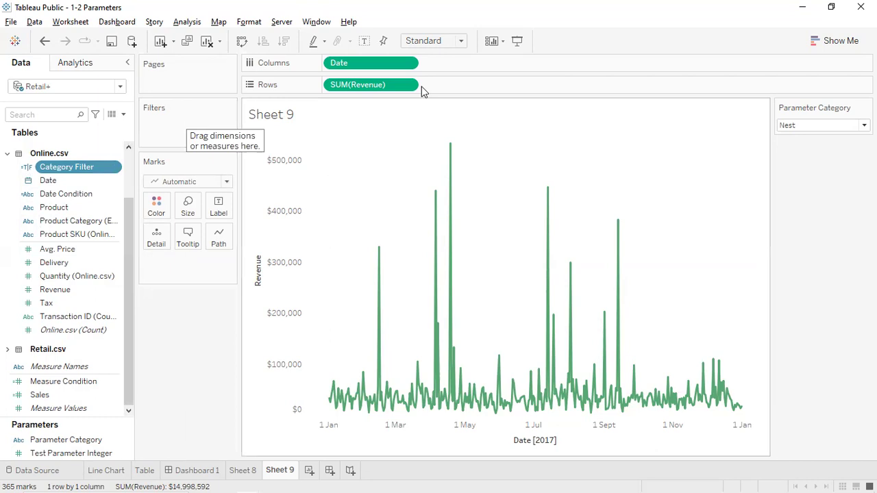
- Filter the sheet by Product Category (Enhanced E-commerce) with all values selected, and show the filter control beside the chart
left_click_drag(74, 224, 188, 117)
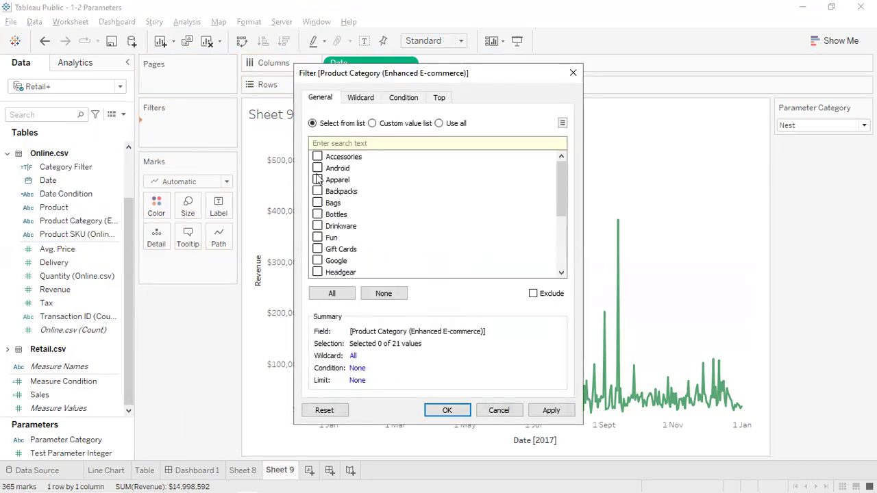
left_click(335, 294)
left_click(446, 411)
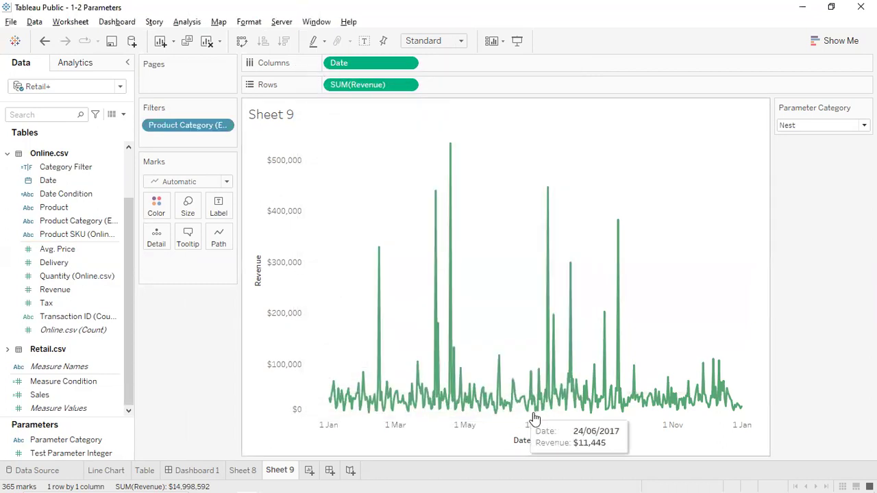
left_click(223, 127)
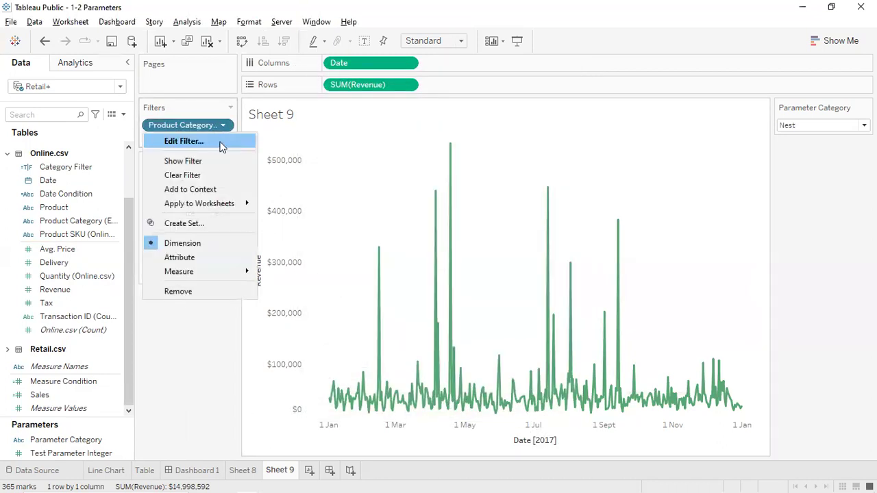
left_click(190, 161)
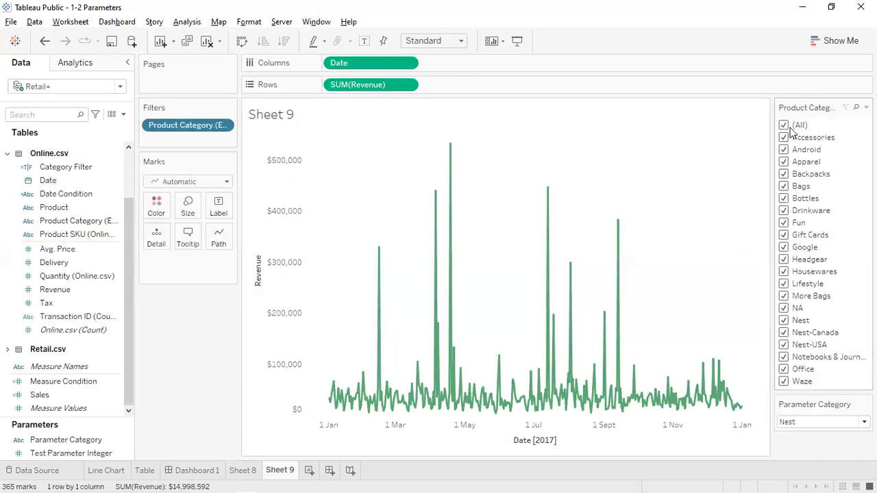
- Clear all Product Category filter values, try Apparel, Backpacks, Bags and Bottles together, and leave only Bags selected
left_click(783, 124)
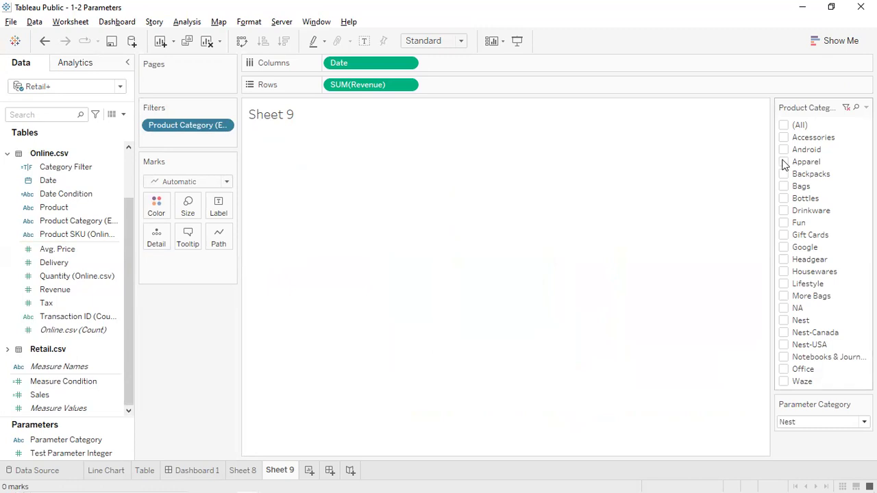
left_click(783, 162)
left_click(783, 174)
left_click(783, 186)
left_click(782, 198)
left_click(783, 174)
left_click(783, 125)
left_click(783, 125)
left_click(783, 186)
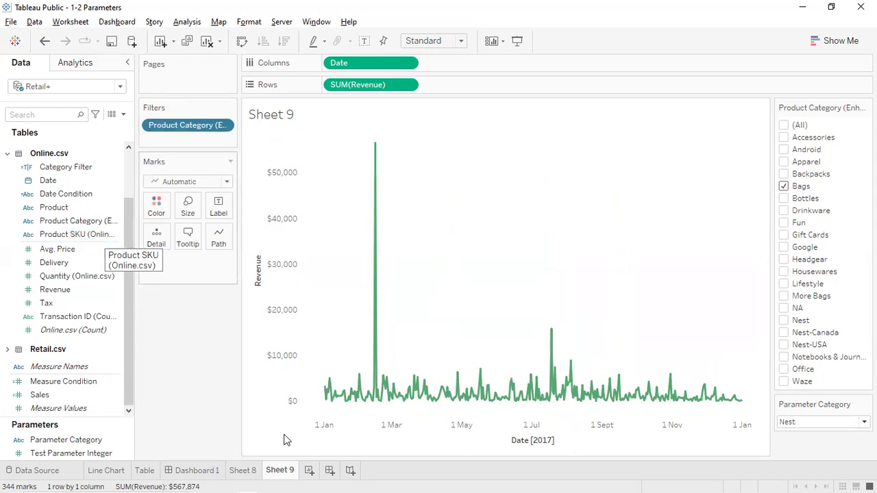
- Deselect Bags in the Product Category filter and build up a selection of every category from Accessories through Google, including Bags again
mouse_move(278, 489)
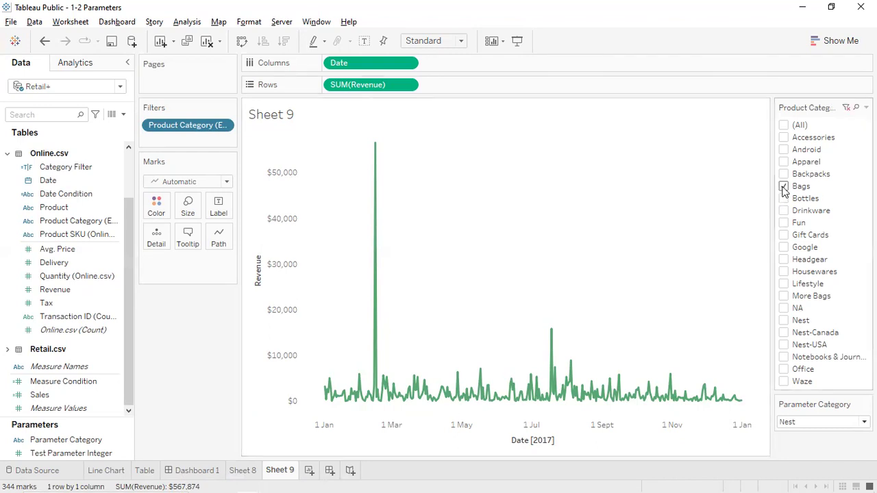
left_click(784, 190)
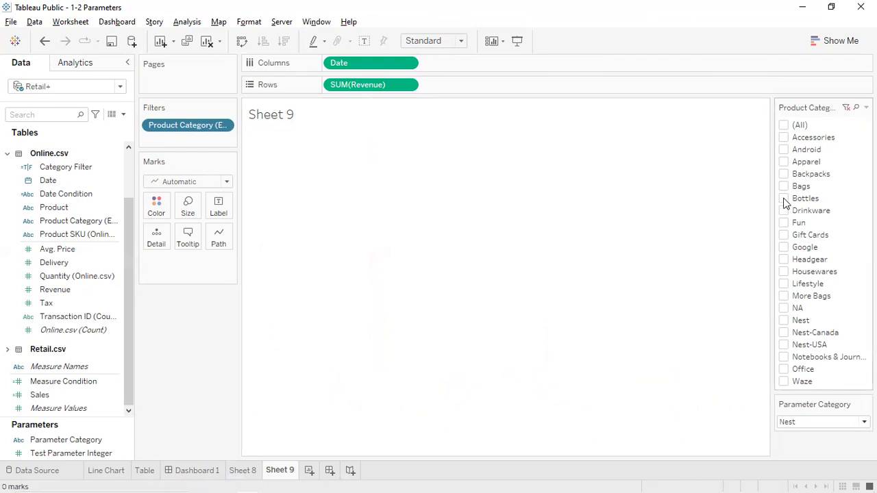
left_click(783, 198)
left_click(783, 211)
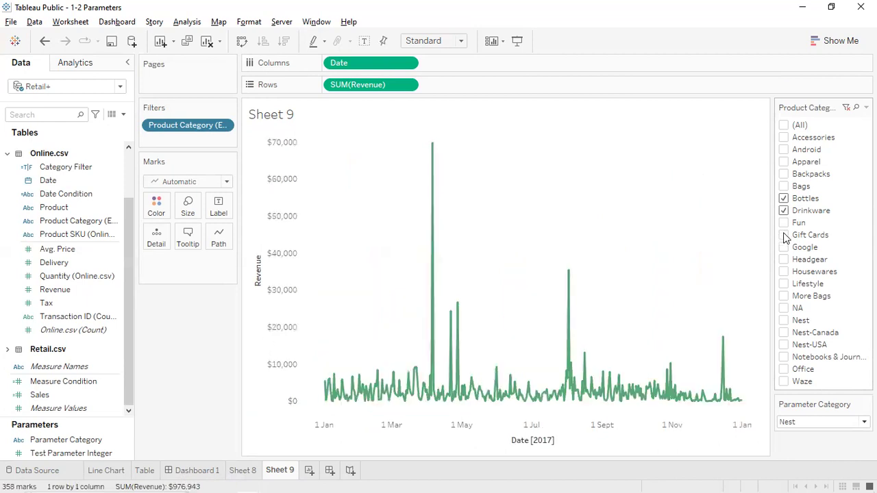
left_click(784, 226)
left_click(784, 235)
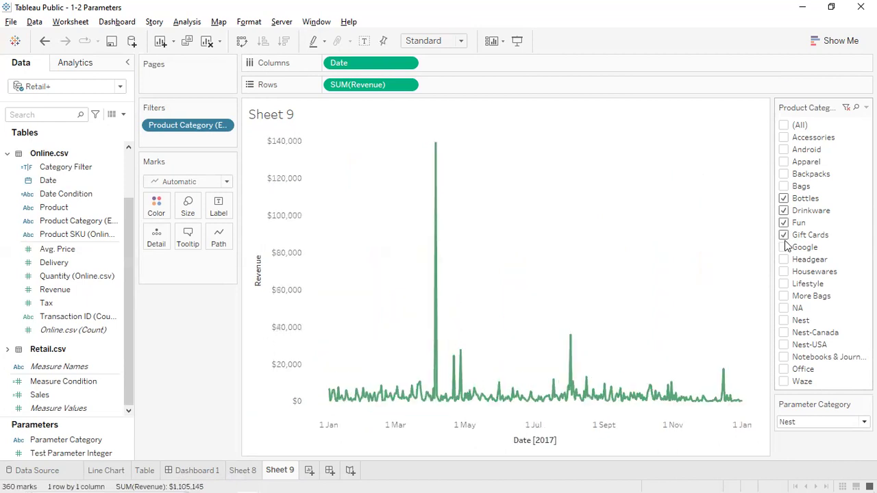
left_click(784, 248)
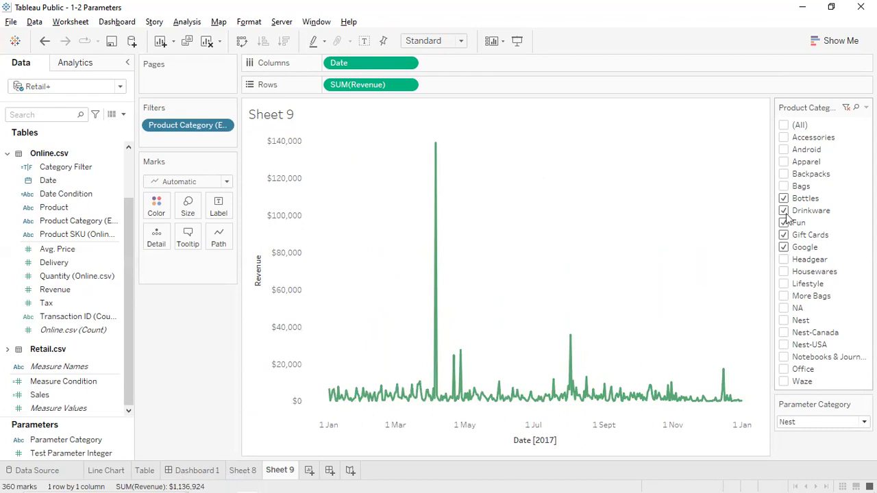
left_click(783, 186)
left_click(784, 174)
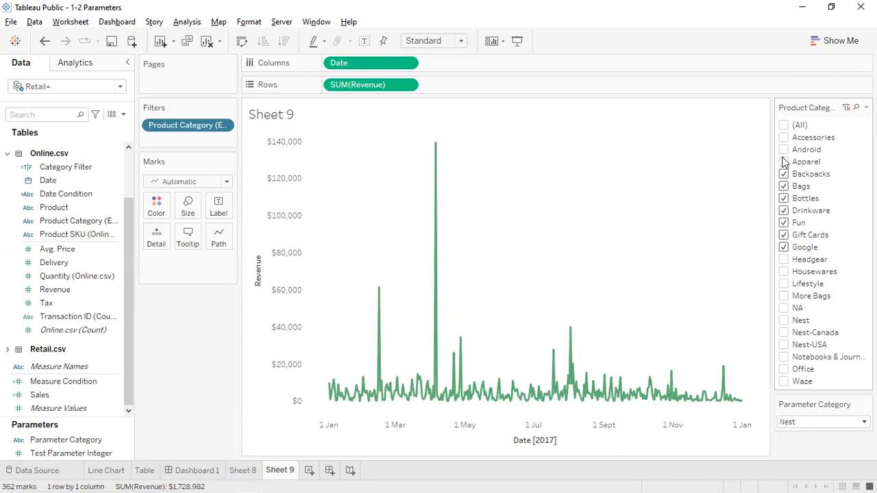
left_click(783, 162)
left_click(785, 150)
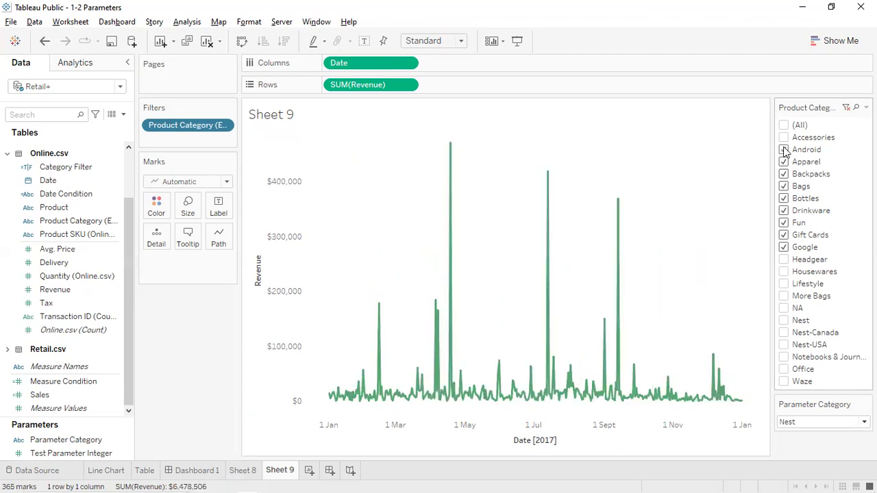
left_click(784, 138)
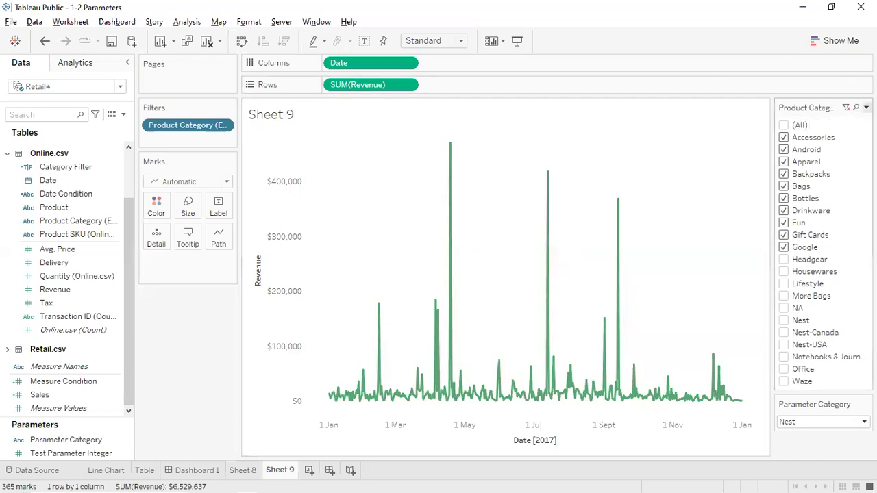
- Remove the Product Category filter from the sheet and switch the Parameter Category parameter to Bags
left_click(223, 126)
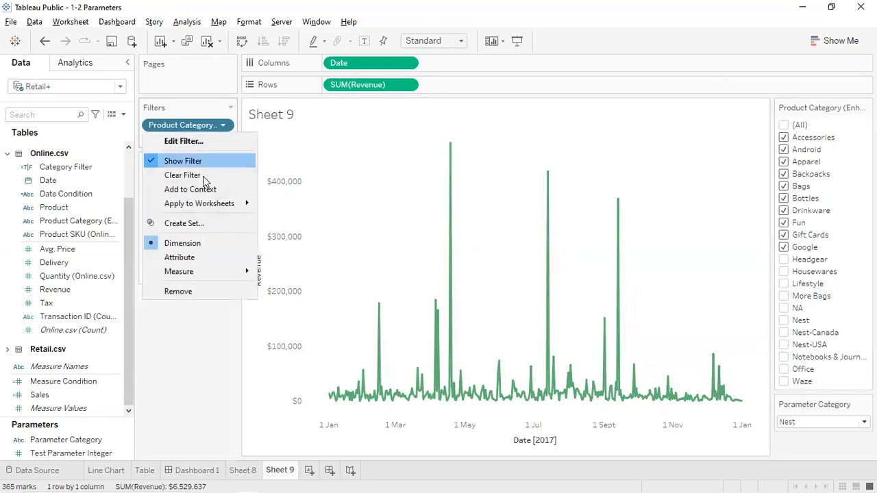
left_click(178, 290)
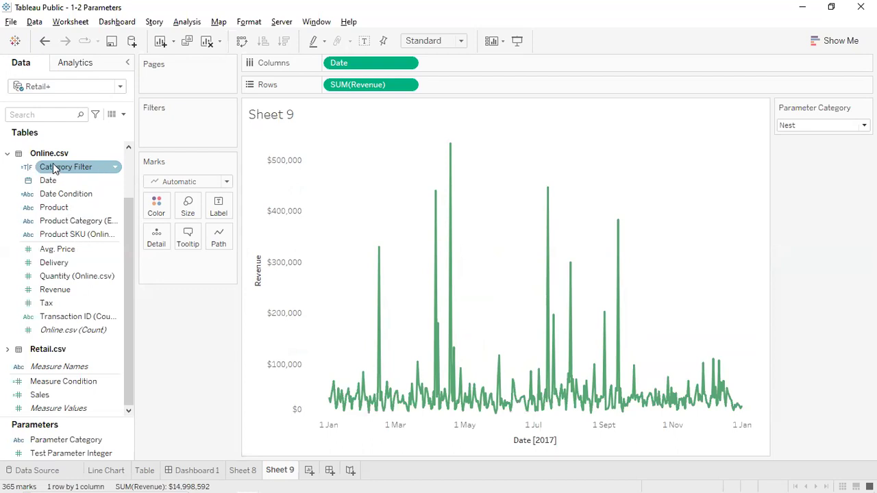
left_click(818, 126)
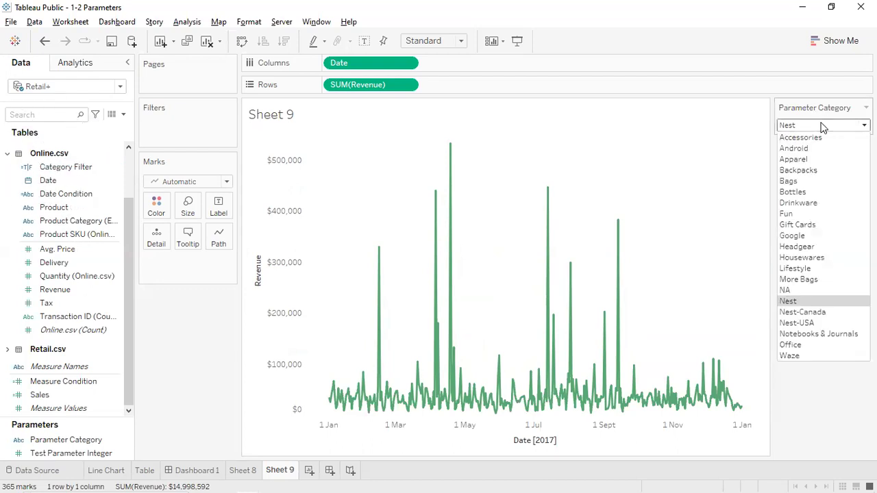
left_click(817, 180)
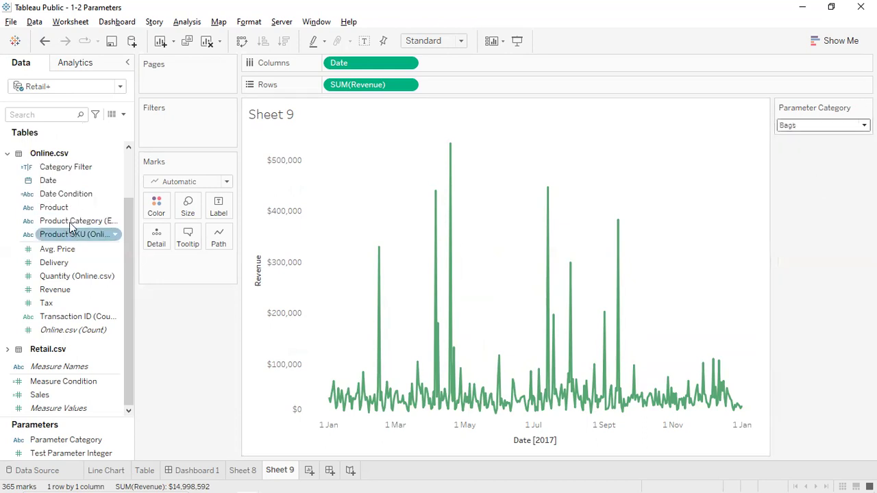
- Filter the sheet by the Category Filter calculated field with only True selected
left_click_drag(65, 177, 176, 129)
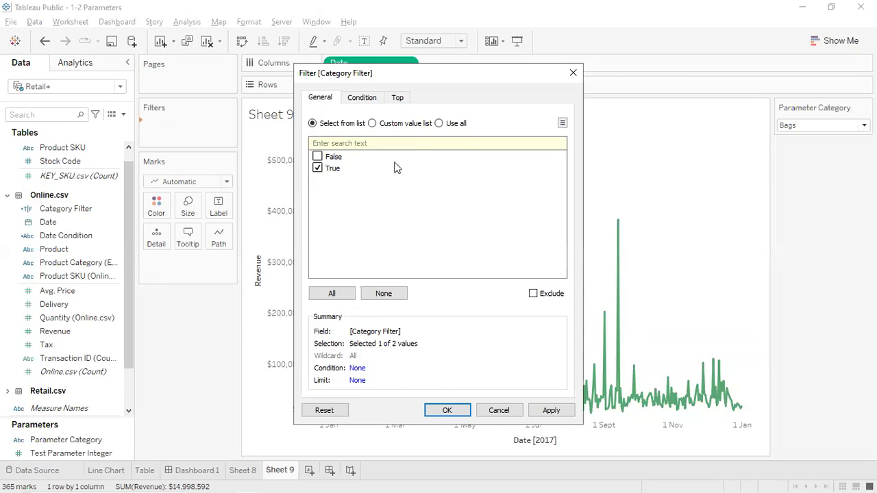
left_click(317, 157)
left_click(451, 411)
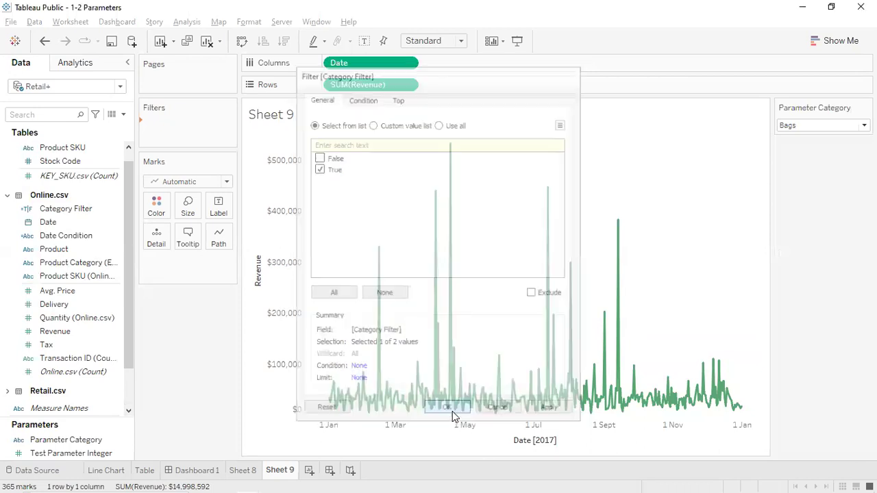
- Test the Parameter Category parameter on the revenue chart with Fun and with Gift Cards
left_click(842, 127)
left_click(795, 213)
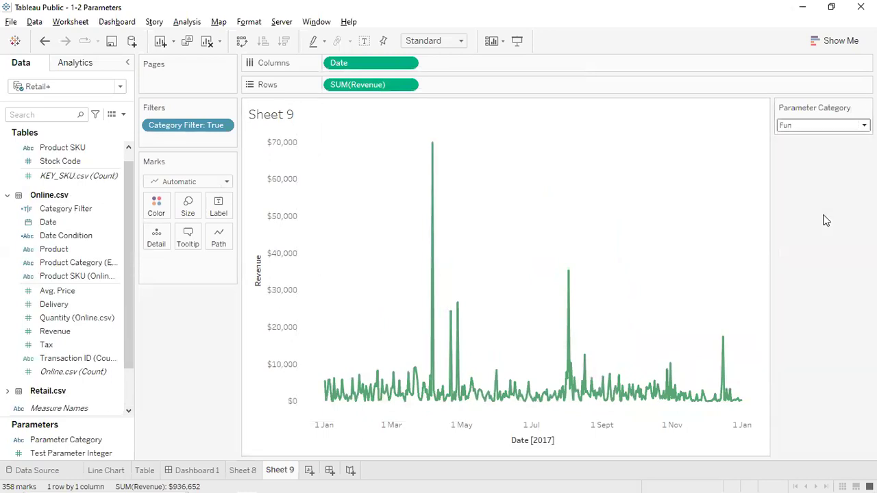
left_click(825, 130)
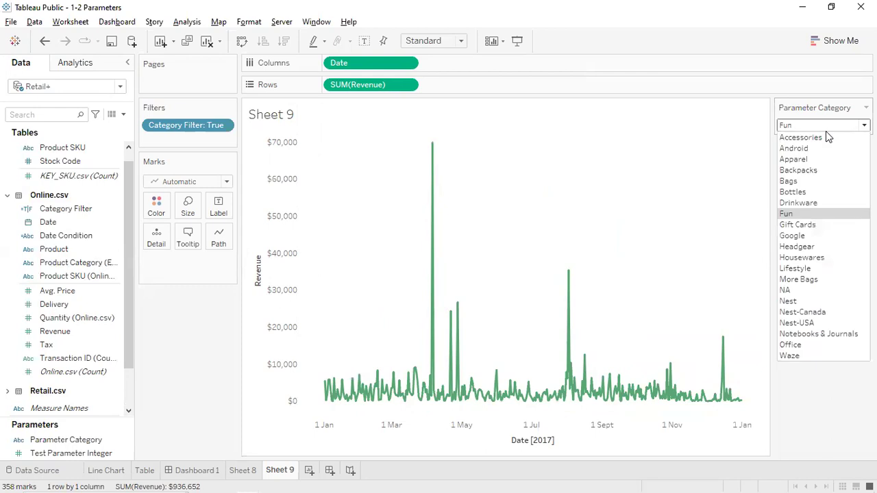
left_click(816, 227)
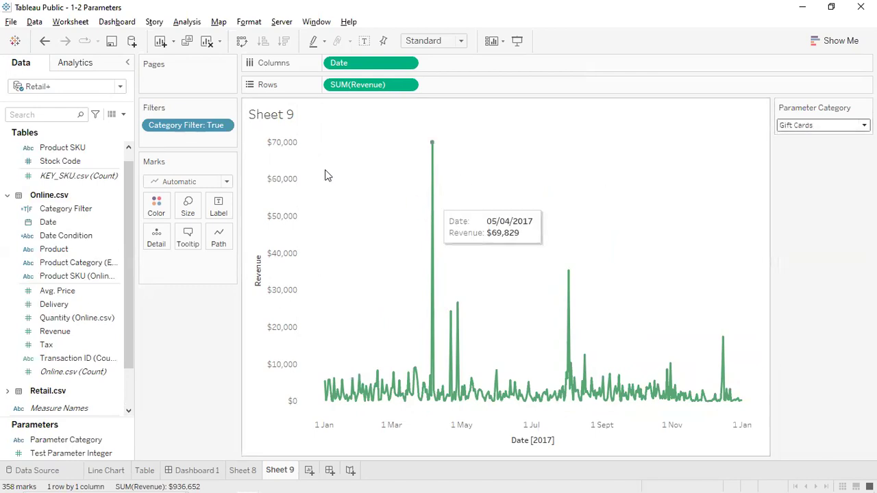
- Check which values are selected in the Category Filter's filter settings and close them without changes
left_click(223, 126)
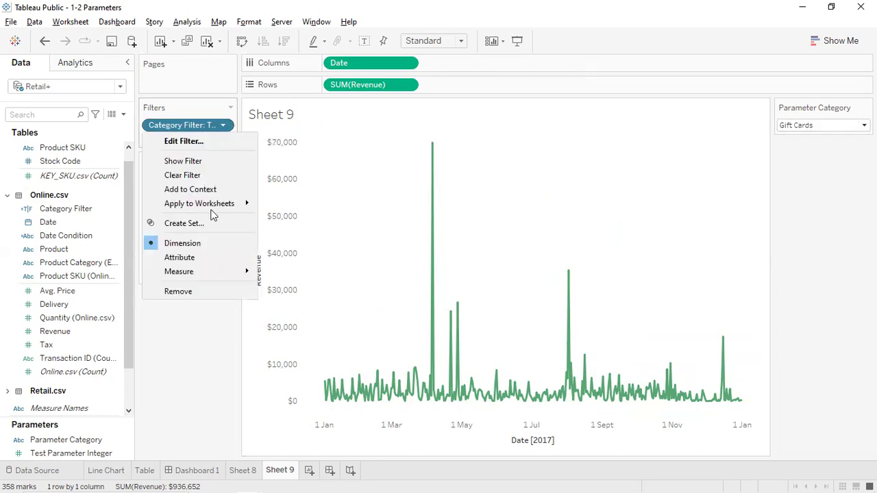
left_click(194, 143)
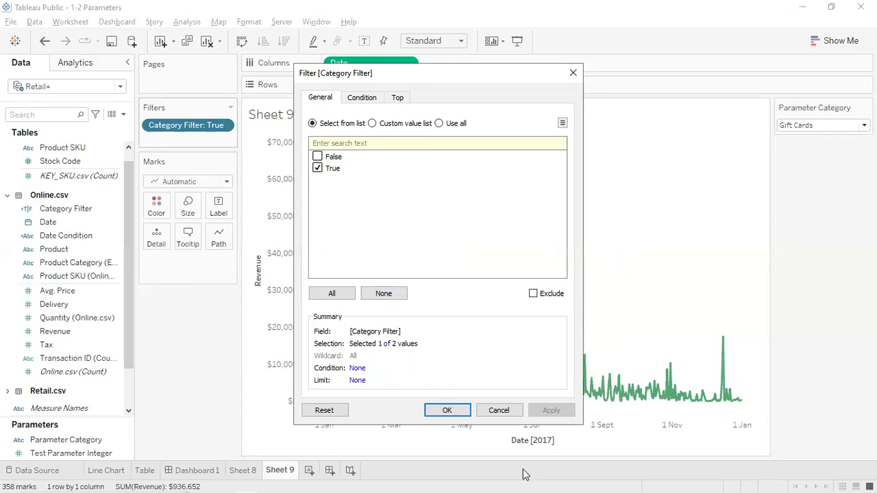
left_click(498, 410)
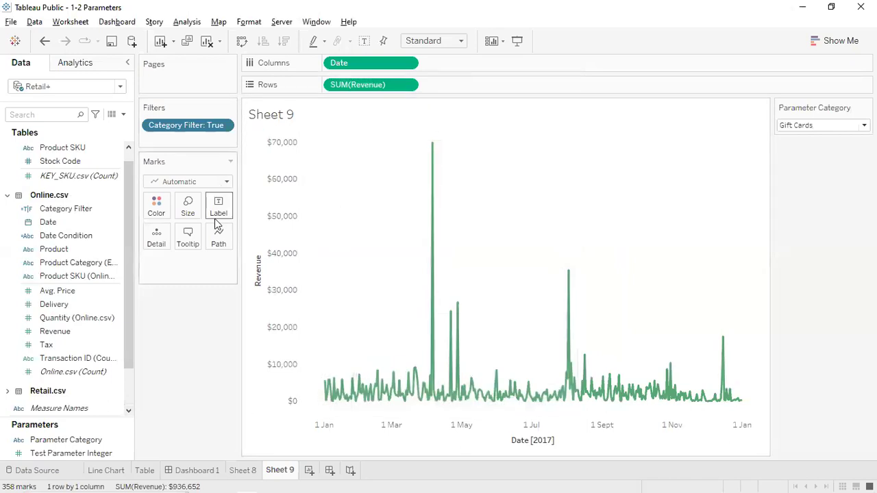
- Review the start of the Category Filter calculated field's formula and close its editor
scroll(103, 208, "up", 1)
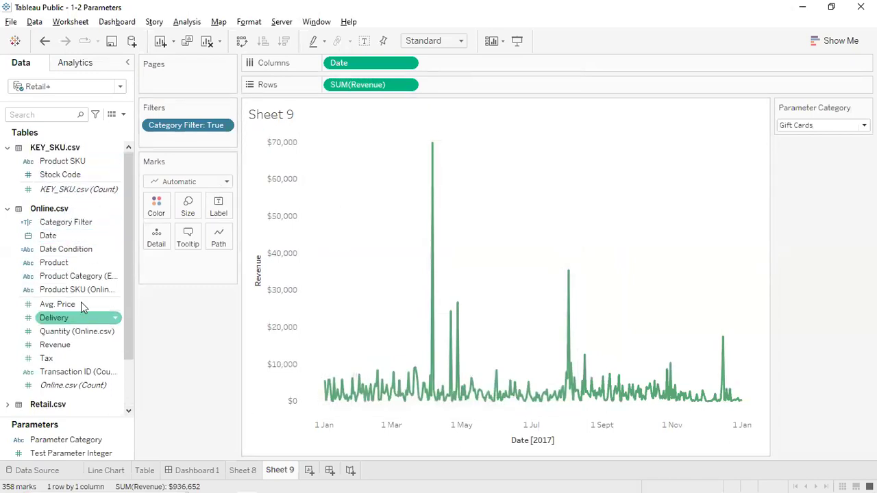
right_click(82, 230)
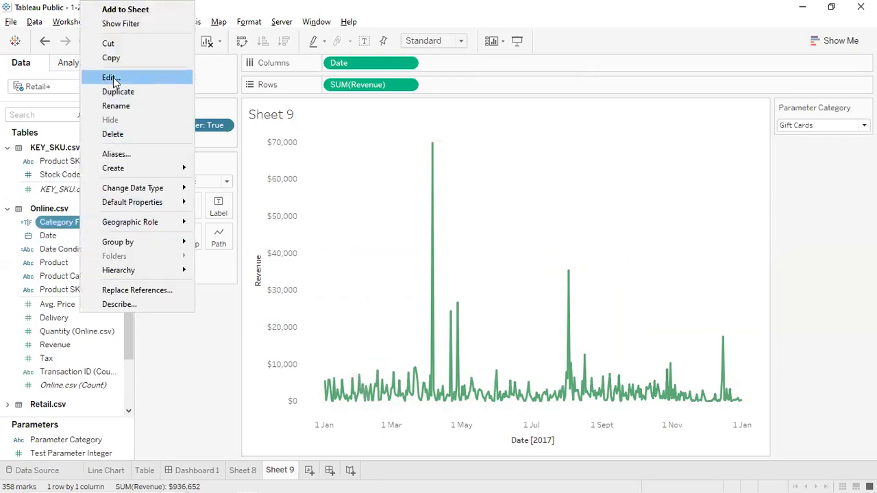
left_click(111, 77)
left_click_drag(471, 359, 337, 355)
left_click(547, 376)
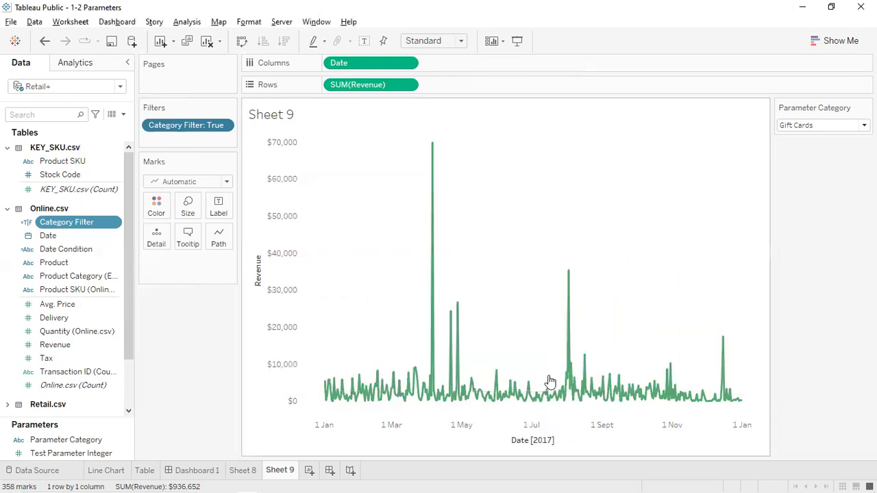
left_click(223, 126)
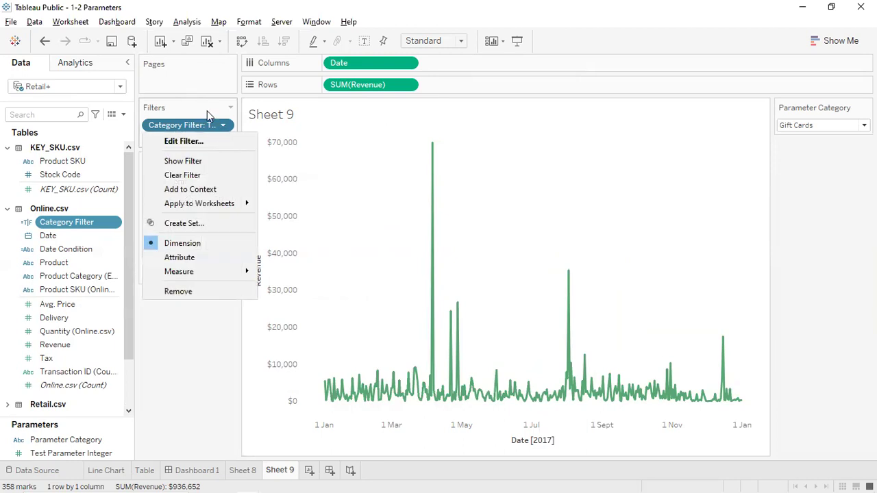
left_click(197, 104)
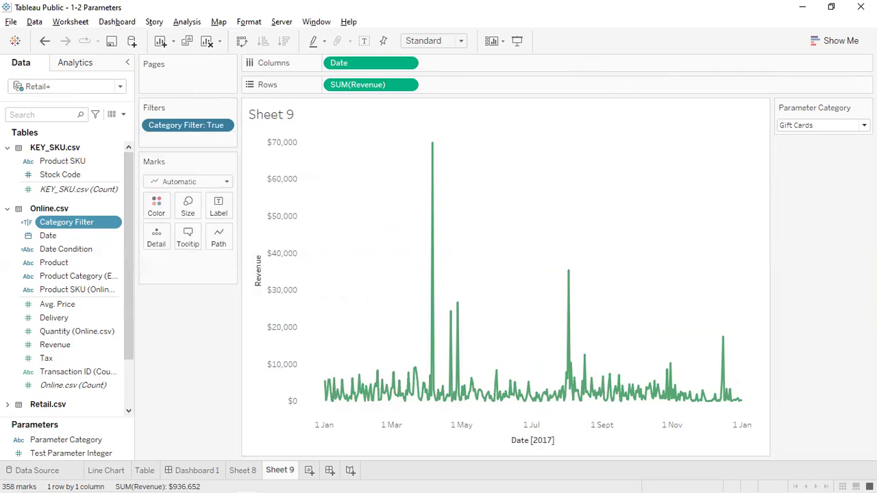
- Hide the Parameter Category control beside the chart and show the control for the Category Filter instead
left_click(865, 108)
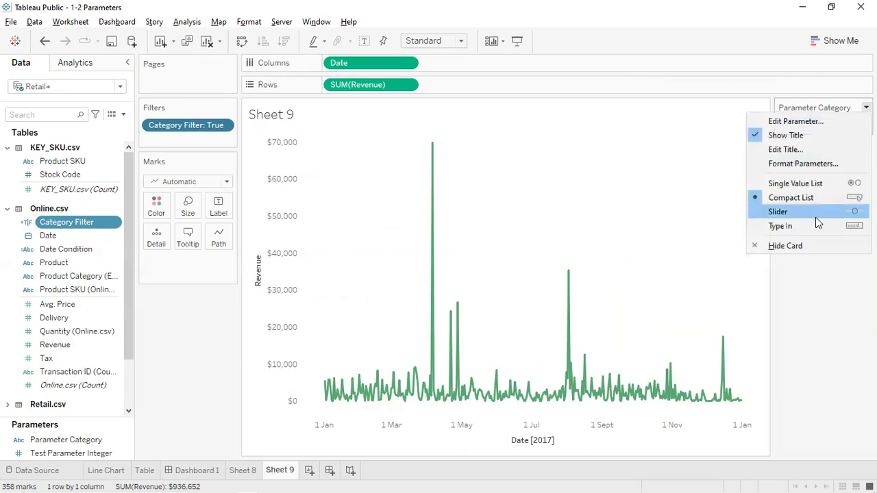
left_click(793, 248)
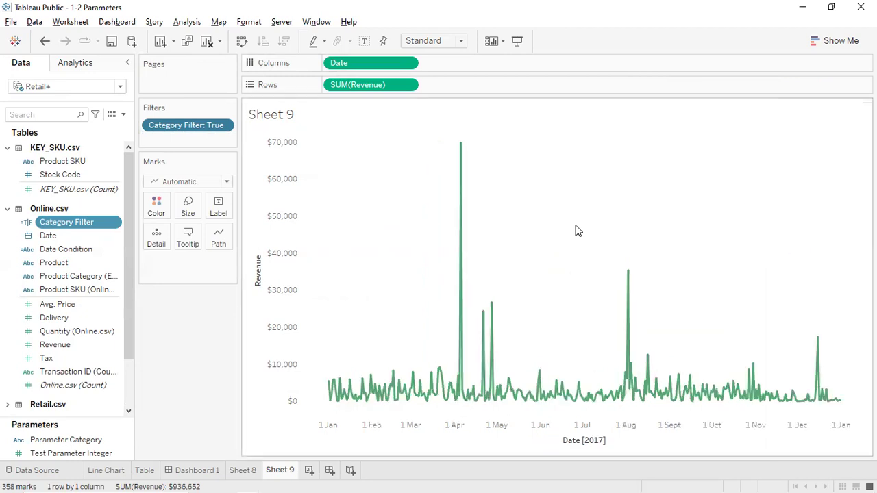
left_click(223, 125)
left_click(205, 162)
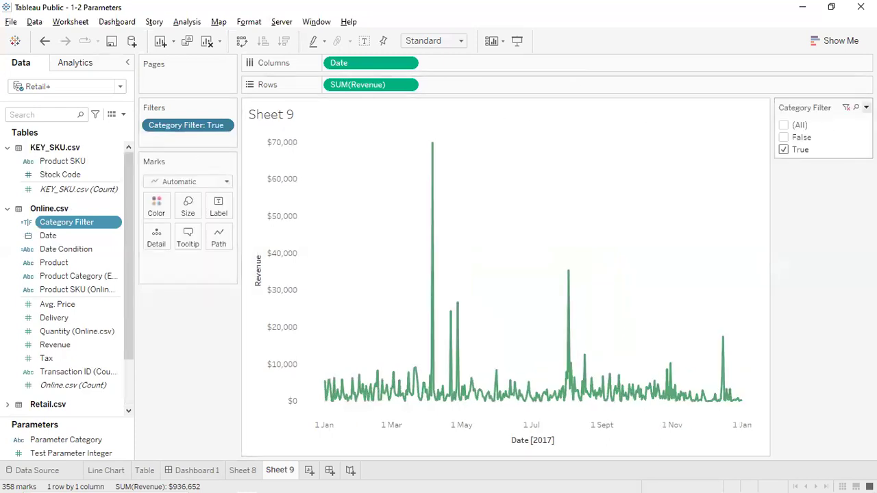
- Hide the Category Filter control and show the Parameter Category control beside the chart again
left_click(866, 108)
left_click(744, 394)
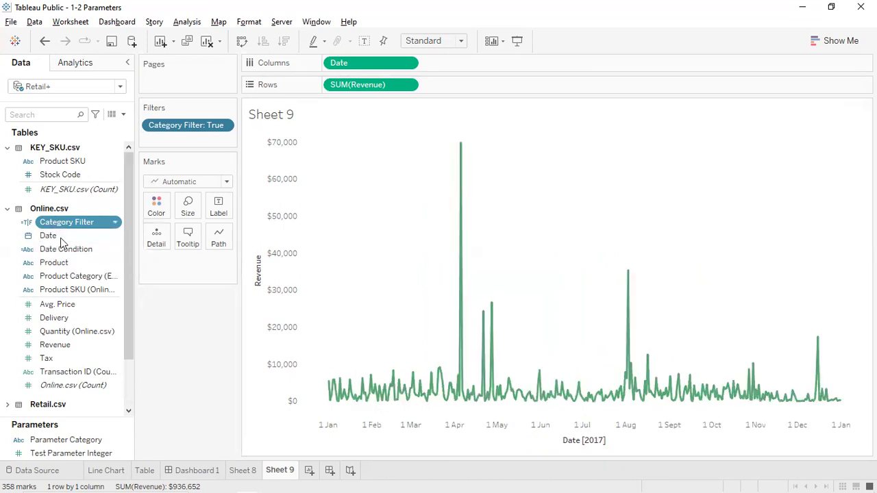
scroll(66, 404, "down", 2)
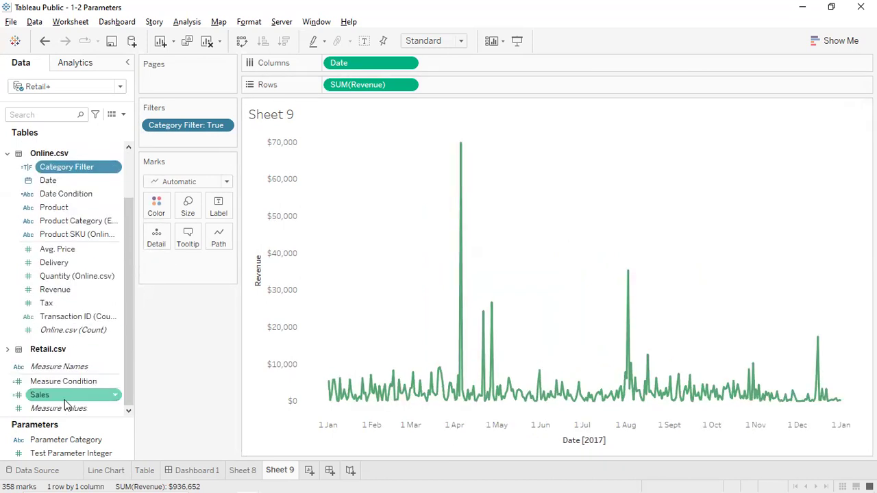
right_click(60, 437)
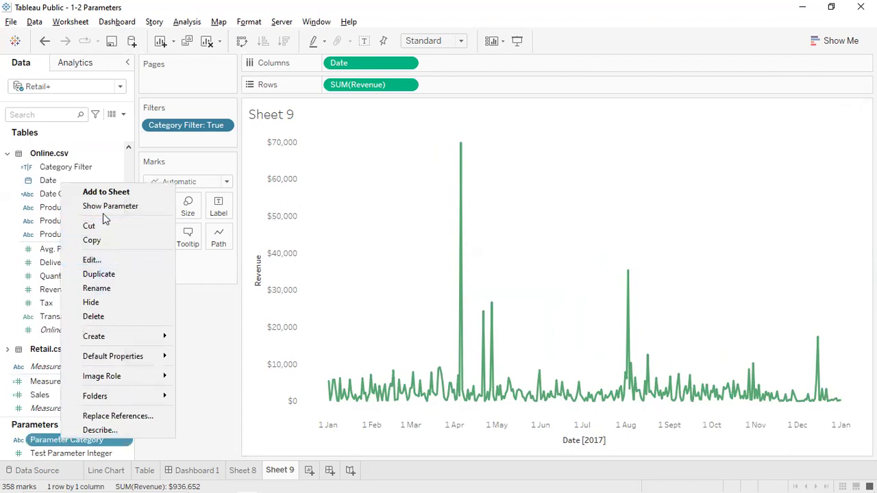
left_click(101, 205)
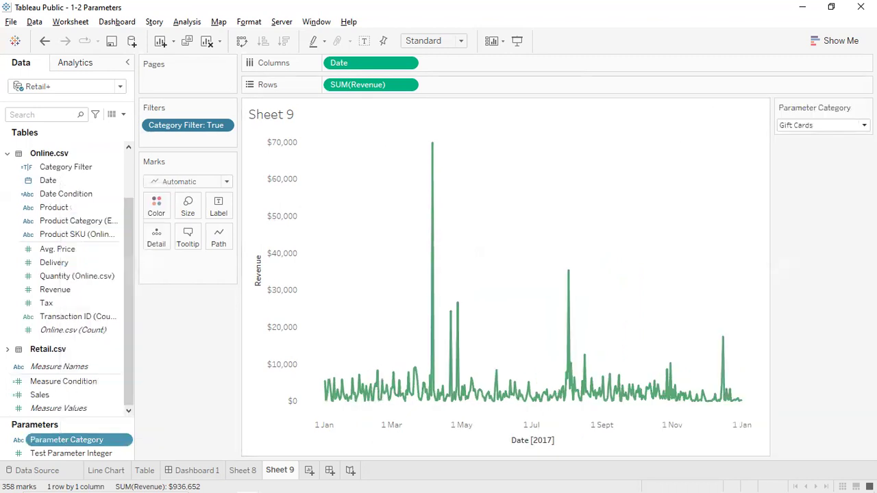
- Switch the Parameter Category parameter to Android to test the chart's response
left_click(824, 127)
left_click(796, 204)
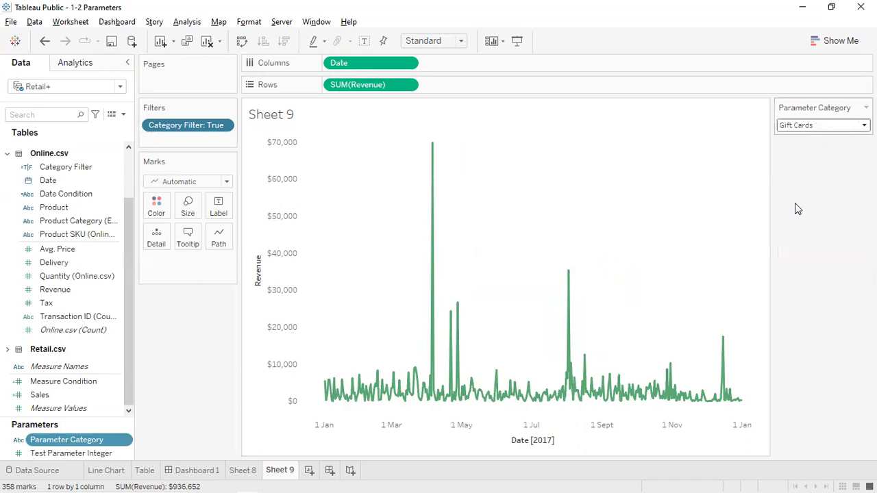
left_click(836, 129)
left_click(800, 149)
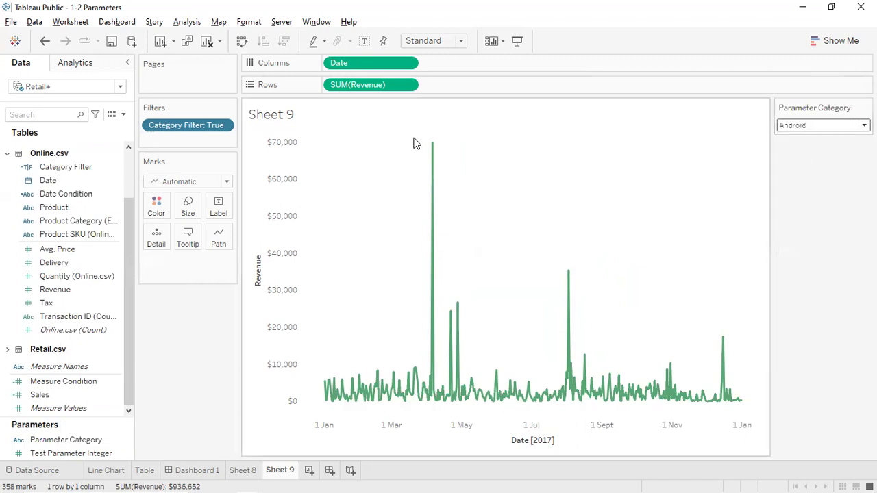
- Remove the Category Filter from the sheet's filters and apply it again with only True selected
left_click(223, 127)
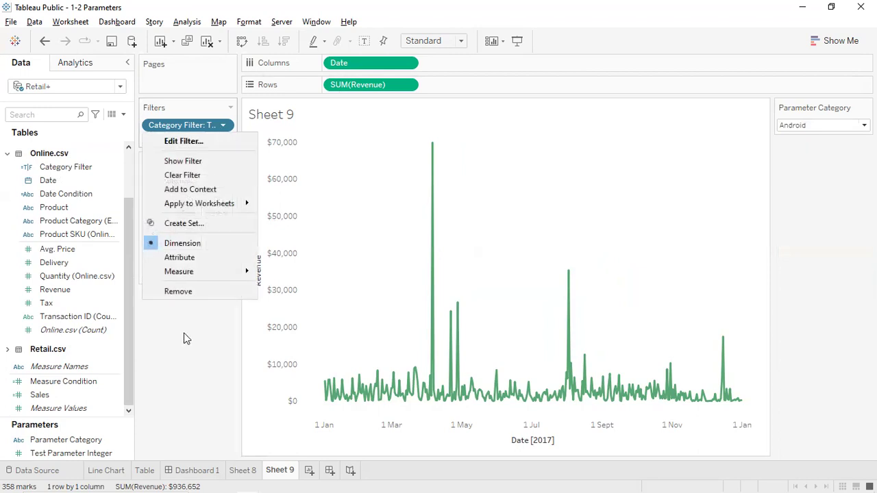
left_click(180, 290)
left_click_drag(39, 170, 194, 132)
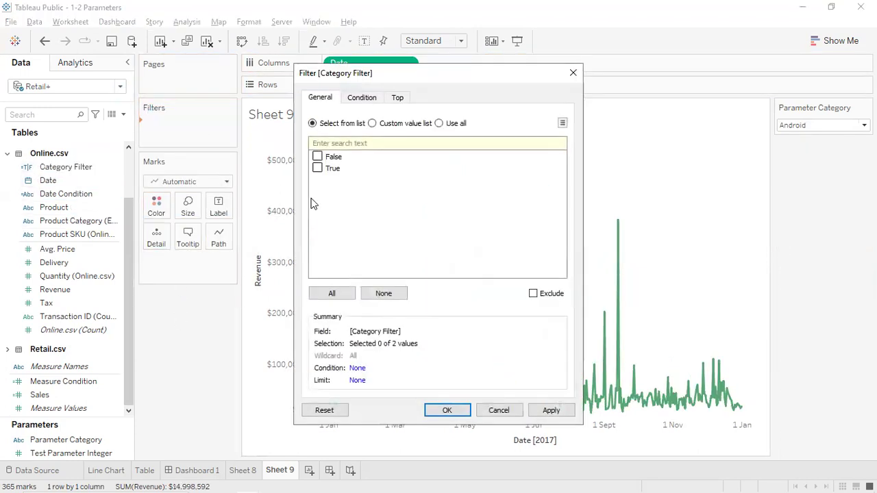
left_click(317, 168)
left_click(546, 411)
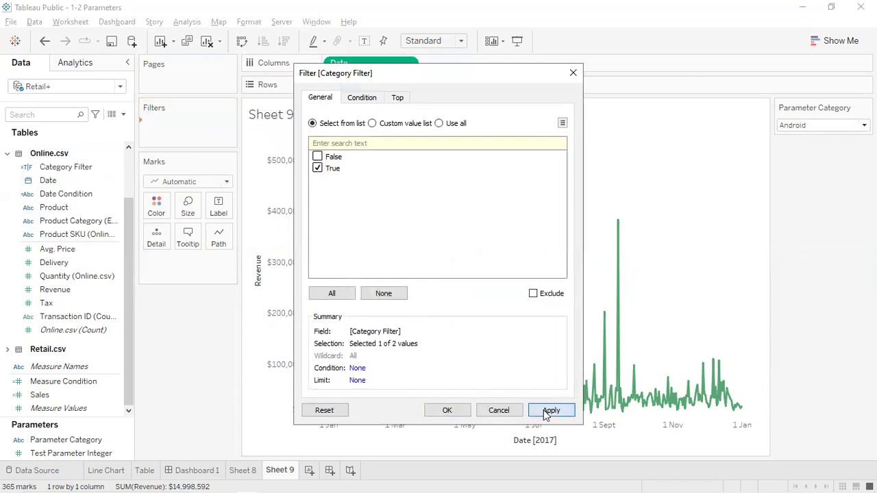
left_click(452, 411)
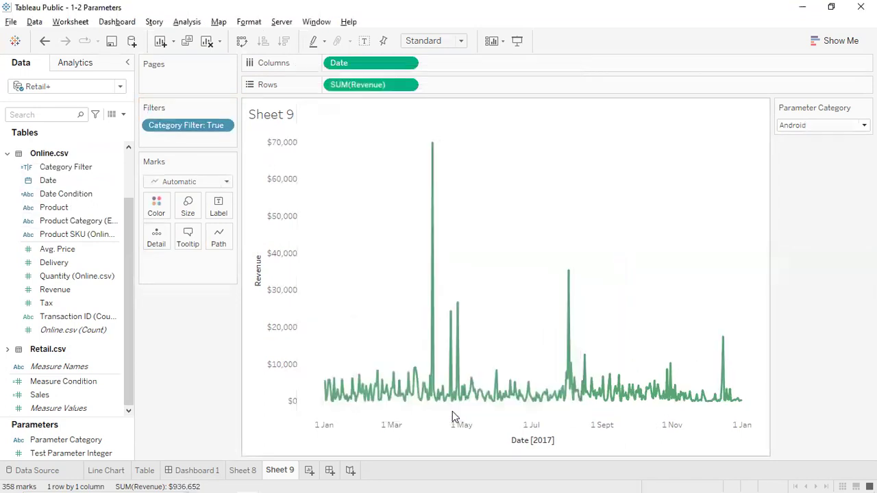
- Try Google and other values in the Parameter Category parameter, ending on Notebooks & Journals
left_click(852, 126)
left_click(793, 236)
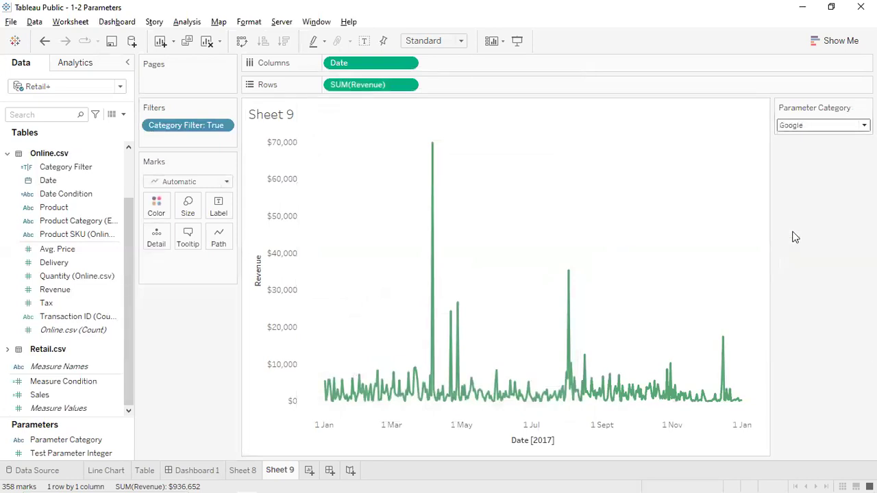
left_click(823, 123)
left_click(806, 287)
left_click(812, 131)
left_click(800, 333)
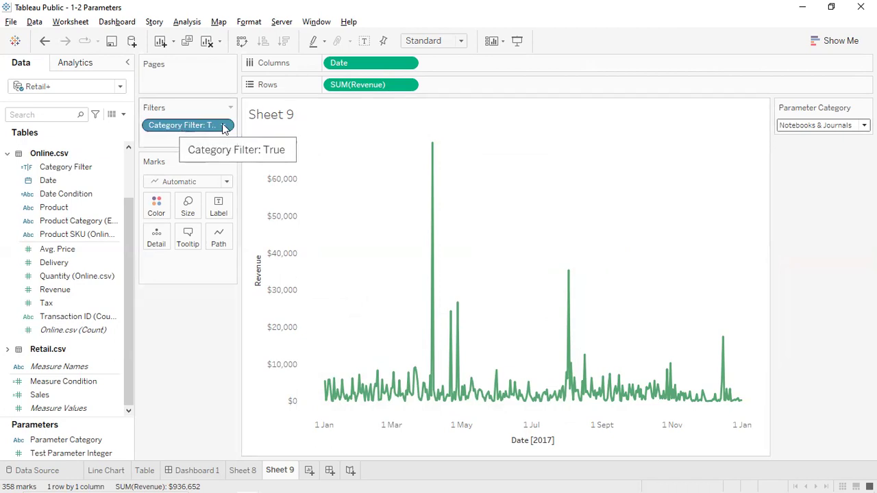
- Open the Category Filter calculated field for editing and delete the [Category Parameter] reference from its formula
right_click(81, 168)
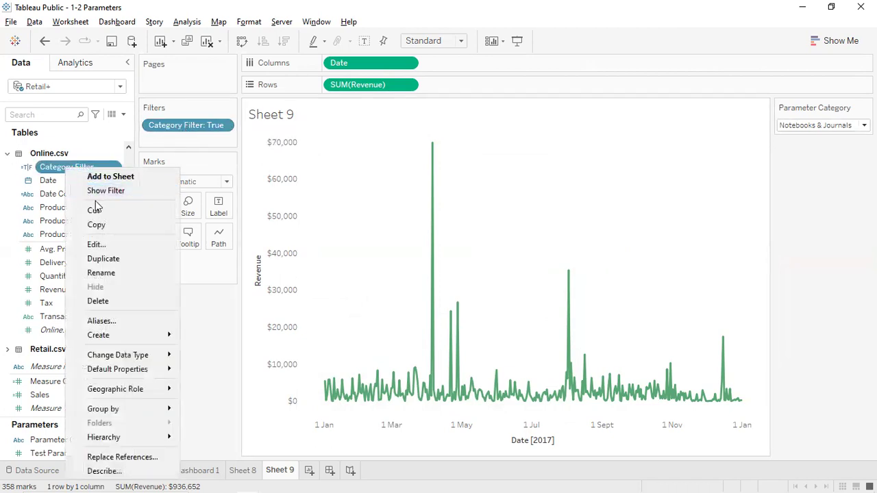
left_click(95, 245)
left_click(416, 259)
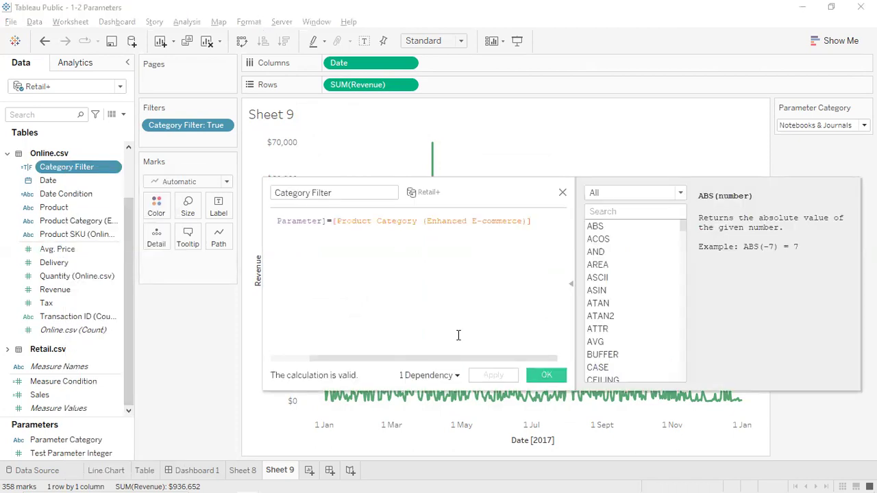
left_click_drag(464, 361, 335, 357)
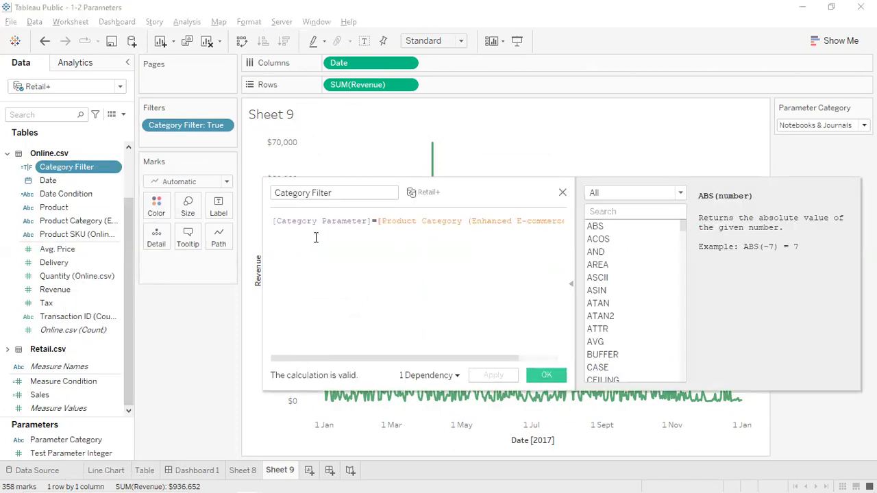
left_click_drag(371, 221, 273, 220)
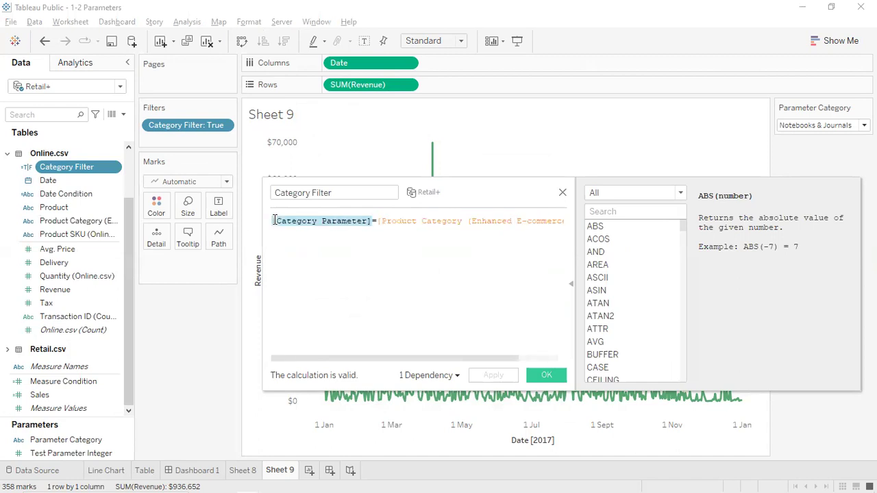
key("Delete")
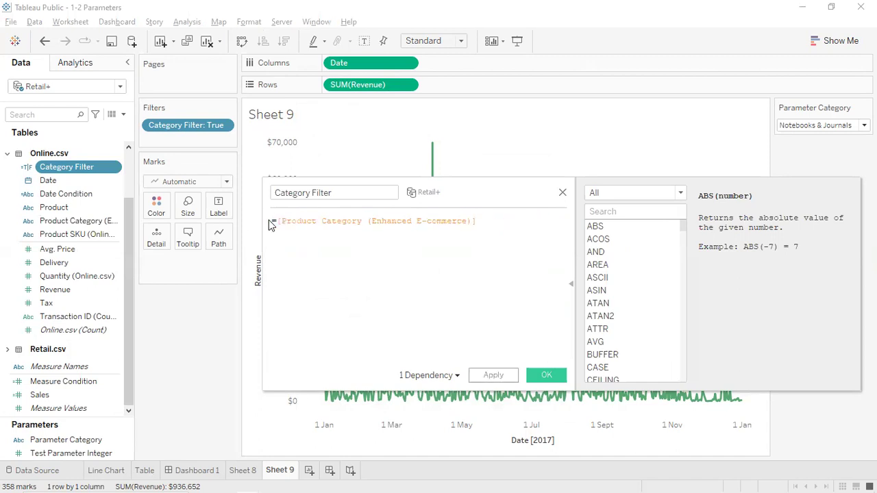
- Complete the Category Filter calculation as [Parameter Category ]=[Product Category (Enhanced E-commerce)] and save it
left_click_drag(85, 442, 270, 219)
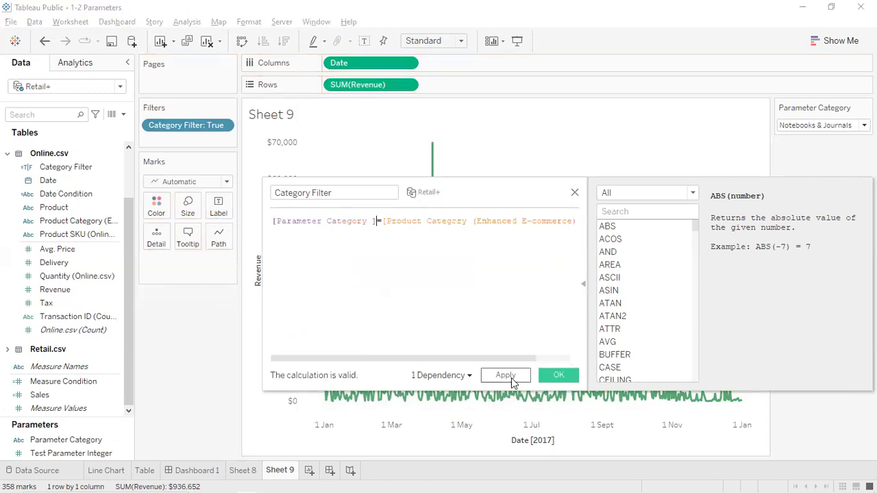
left_click(545, 374)
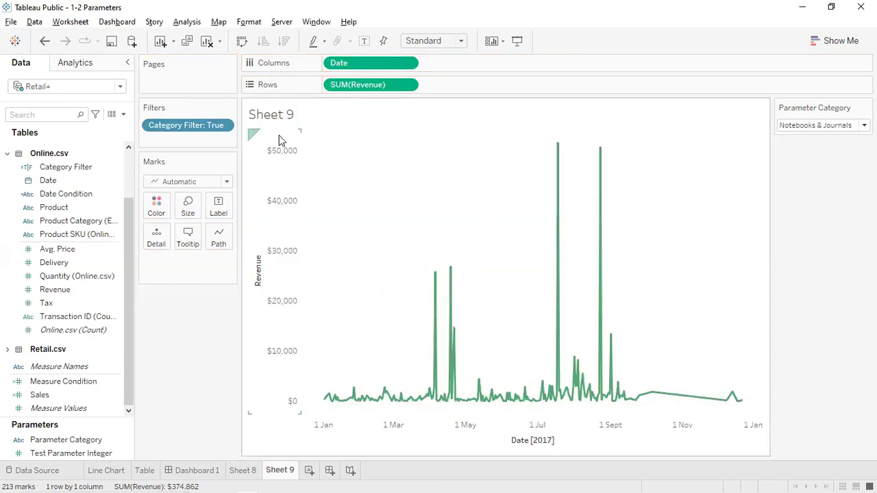
- Test the filter by switching the Parameter Category control to NA and to Nest-Canada
left_click(863, 125)
left_click(795, 213)
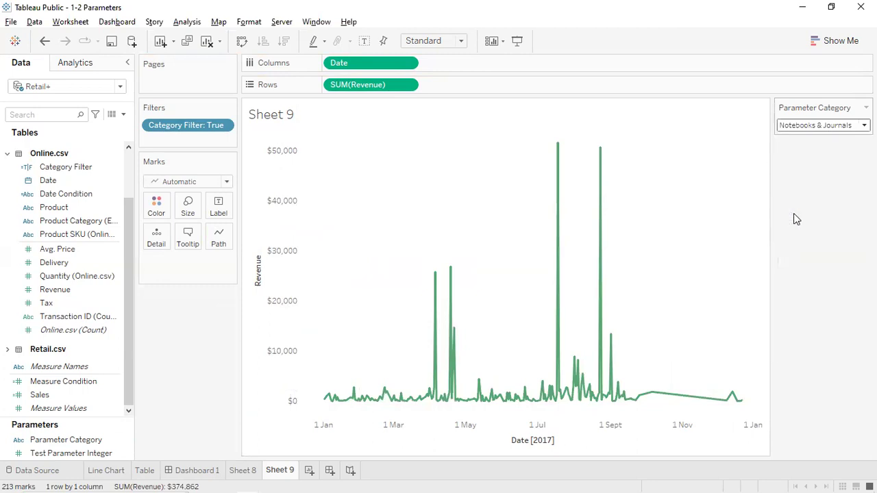
left_click(806, 124)
left_click(808, 290)
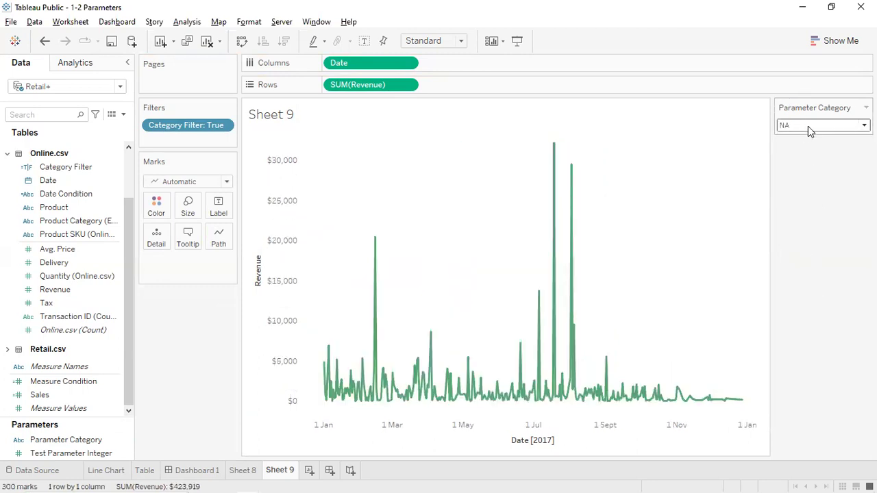
left_click(814, 123)
left_click(805, 310)
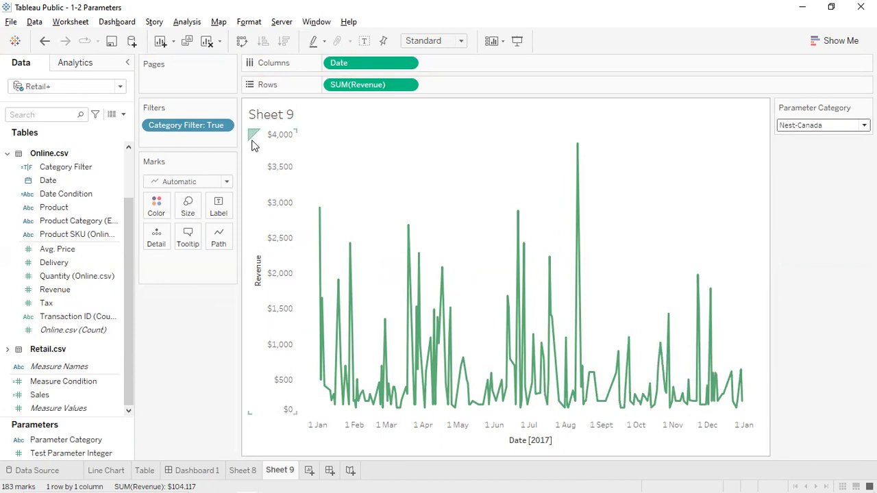
- Replace the Sheet 9 chart title with the text "Distribution by Category"
double_click(278, 115)
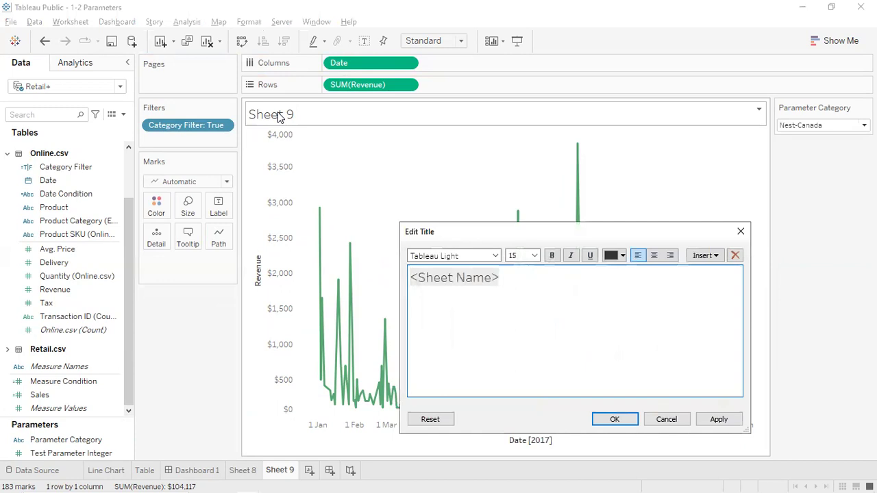
triple_click(452, 277)
type("DI")
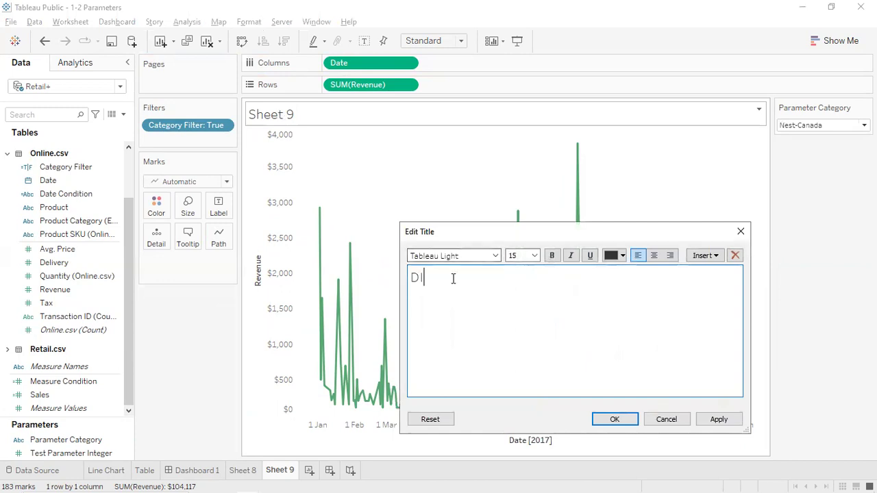
type("stribution of")
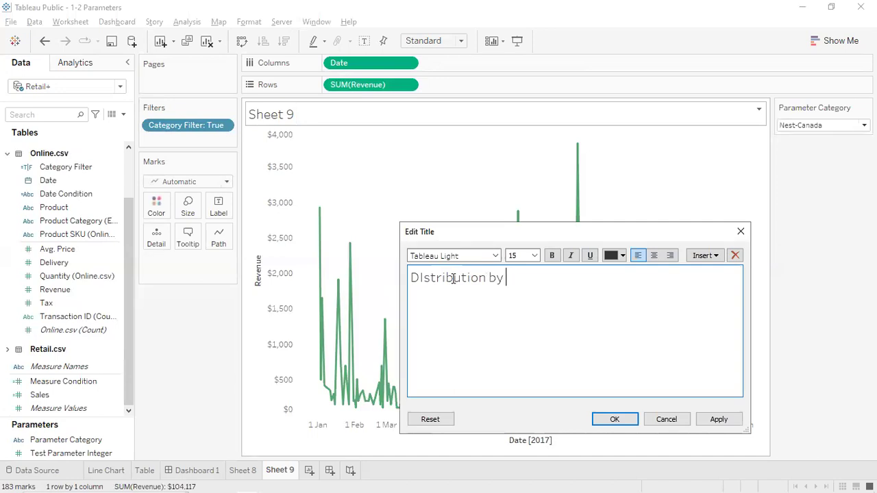
type("ategory")
left_click(421, 276)
key("Delete")
type("i")
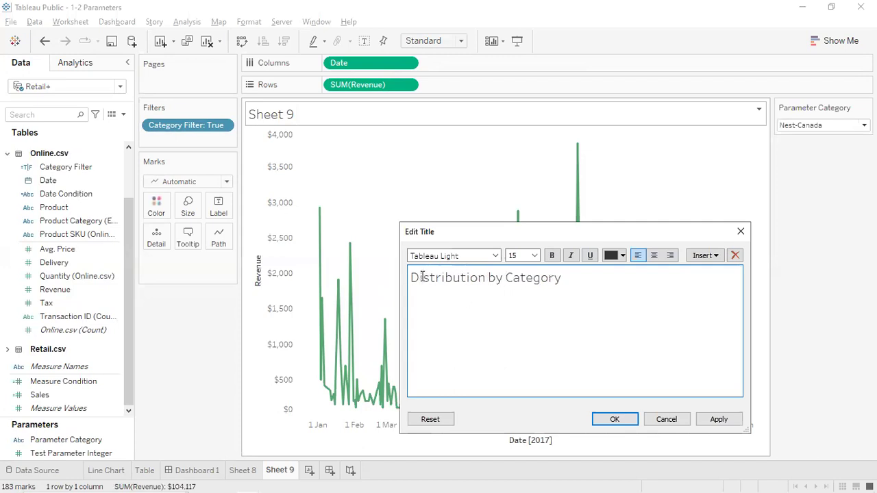
left_click(615, 419)
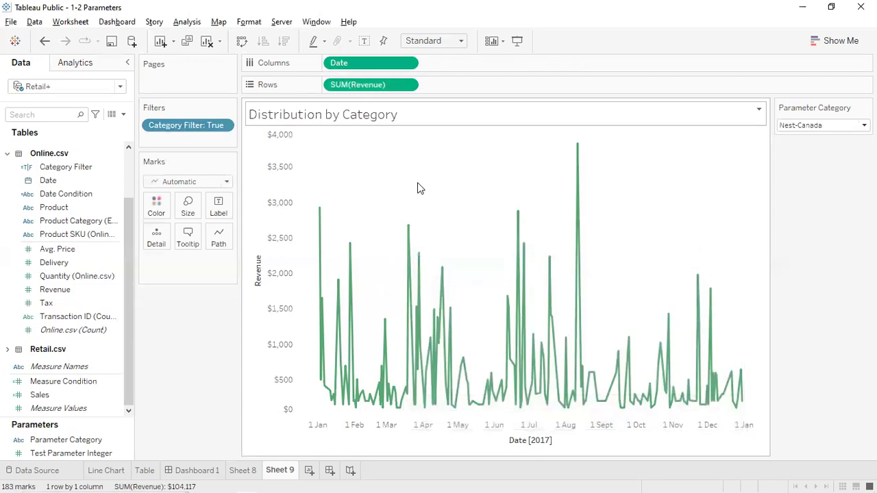
- Insert the Parameter Category parameter before the word "Category" in the chart title and apply it
double_click(362, 116)
left_click(502, 274)
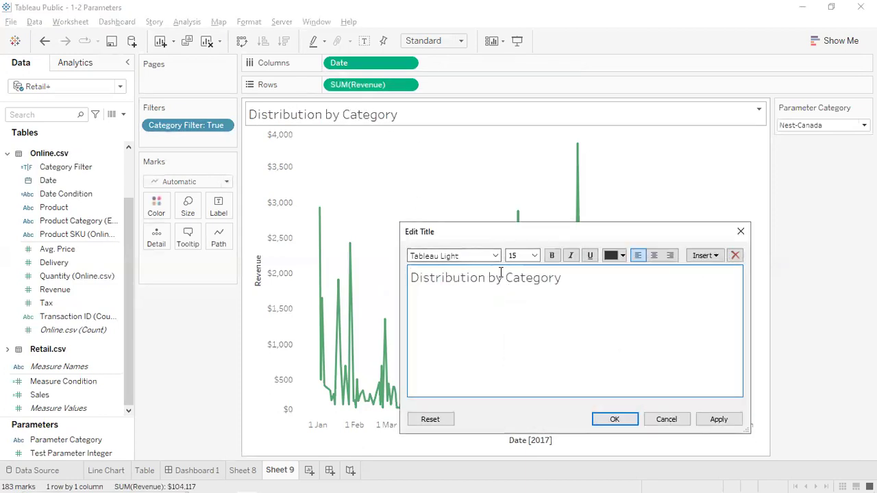
left_click(704, 254)
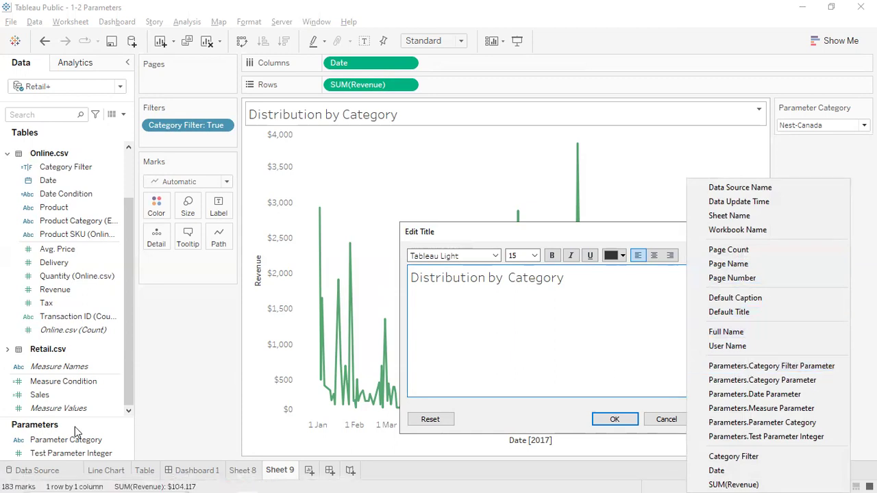
left_click(752, 429)
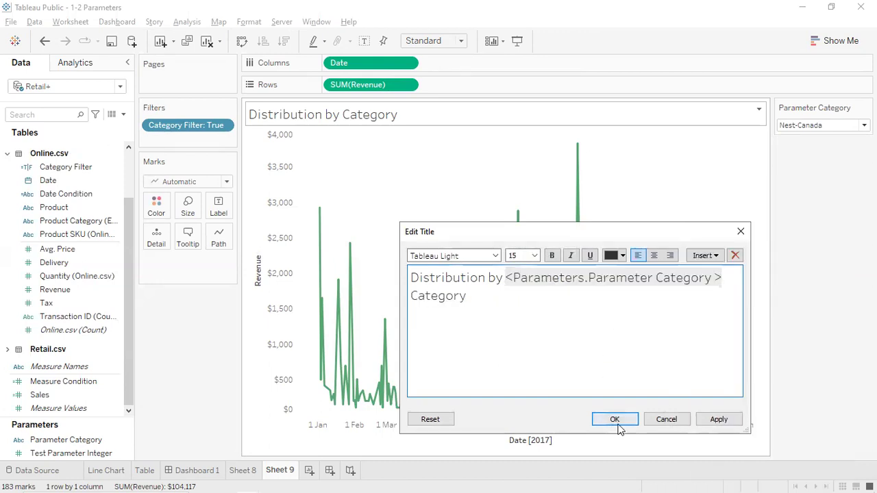
left_click(718, 419)
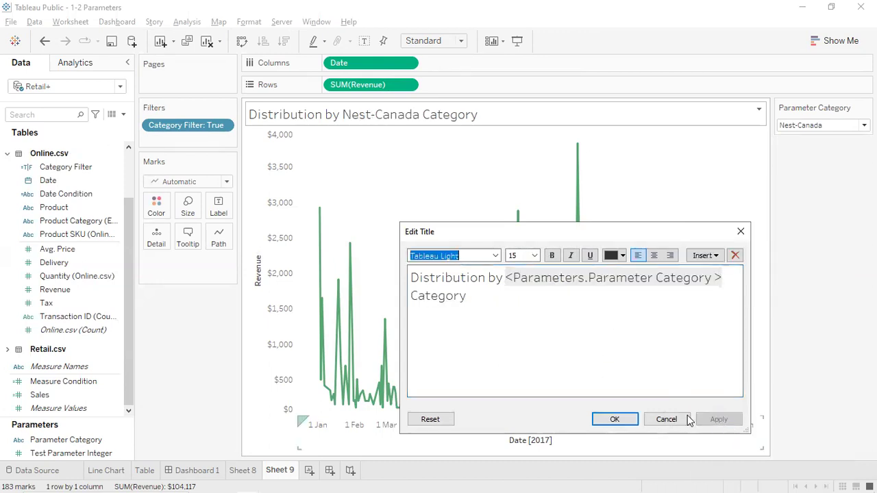
left_click(601, 423)
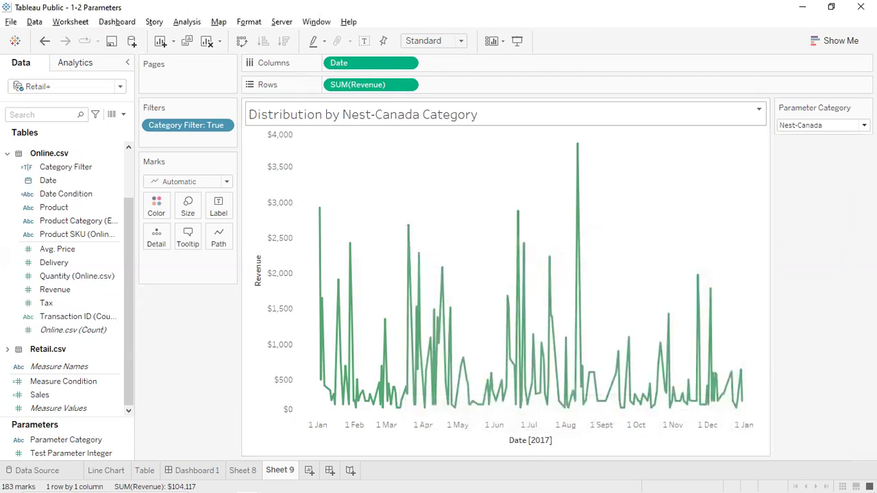
- Test the dynamic title by switching the Parameter Category control to Housewares and to Notebooks & Journals
left_click(822, 125)
left_click(795, 259)
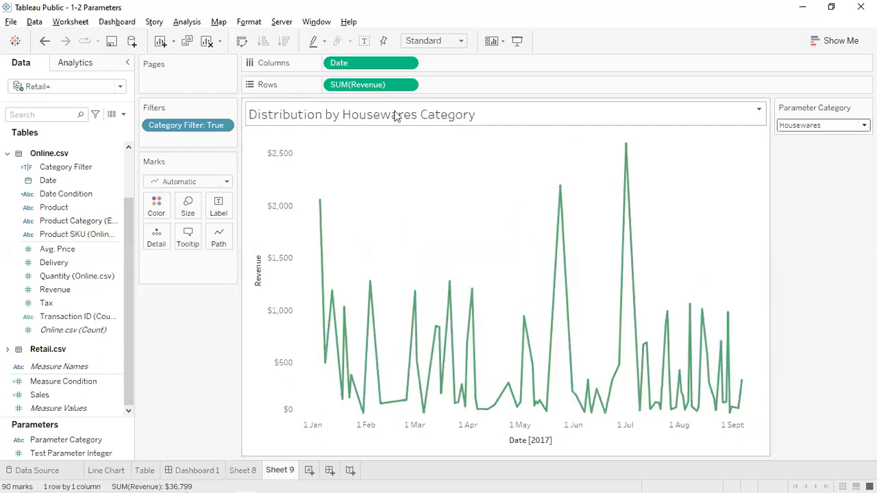
left_click(784, 127)
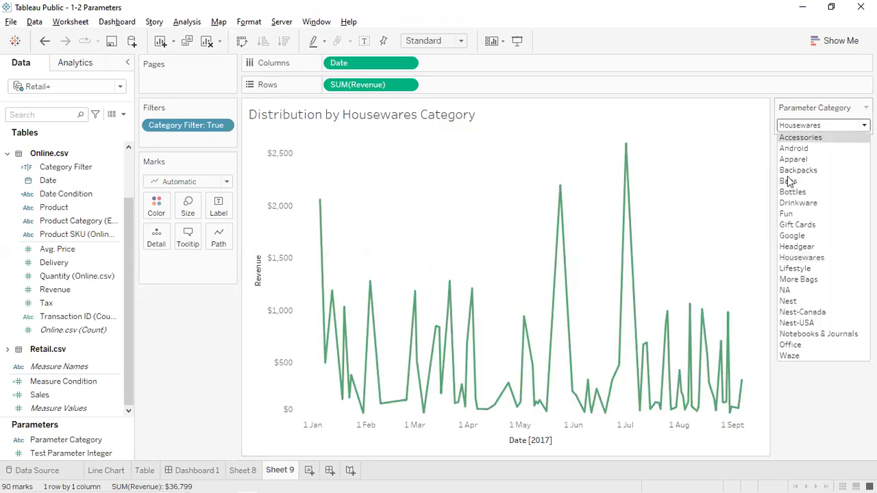
left_click(803, 333)
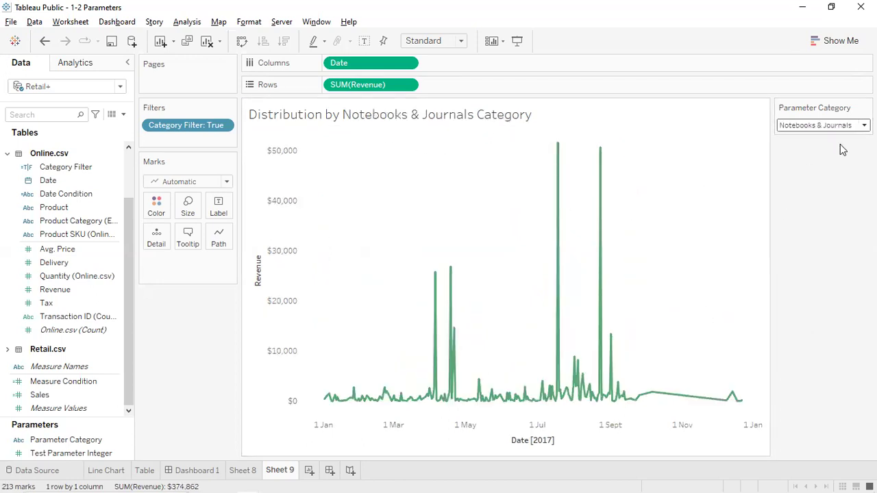
left_click(866, 107)
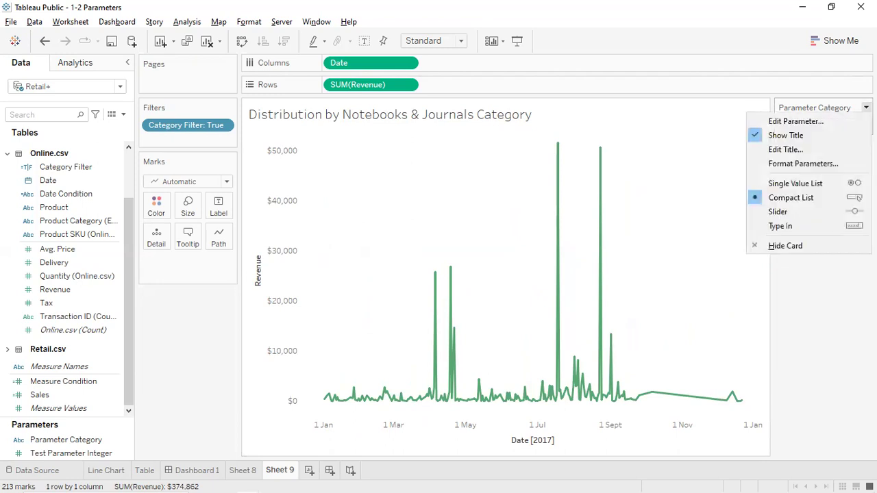
left_click(466, 113)
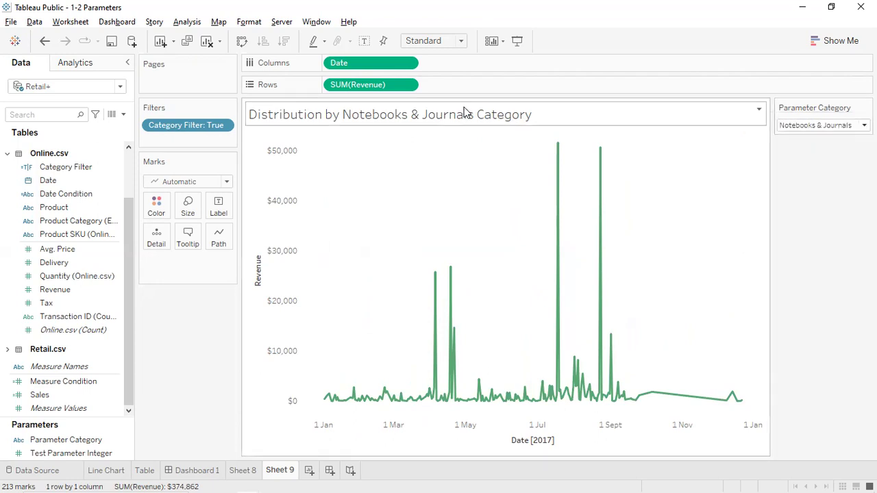
- Set the font of the entire chart title to Tableau Bold
double_click(466, 114)
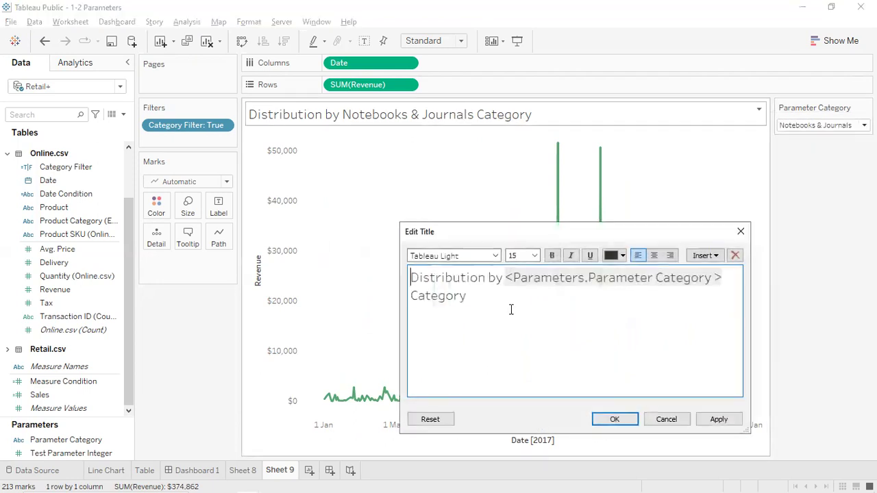
key("ctrl+a")
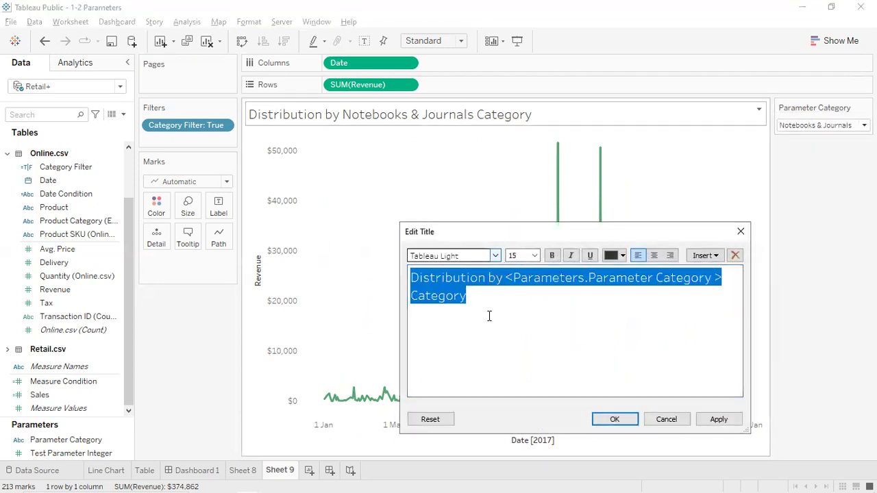
left_click(496, 256)
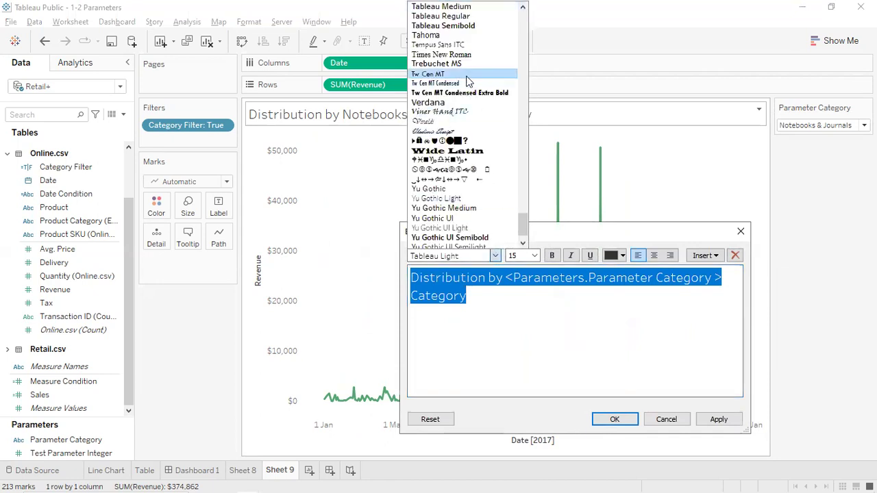
scroll(464, 48, "up", 2)
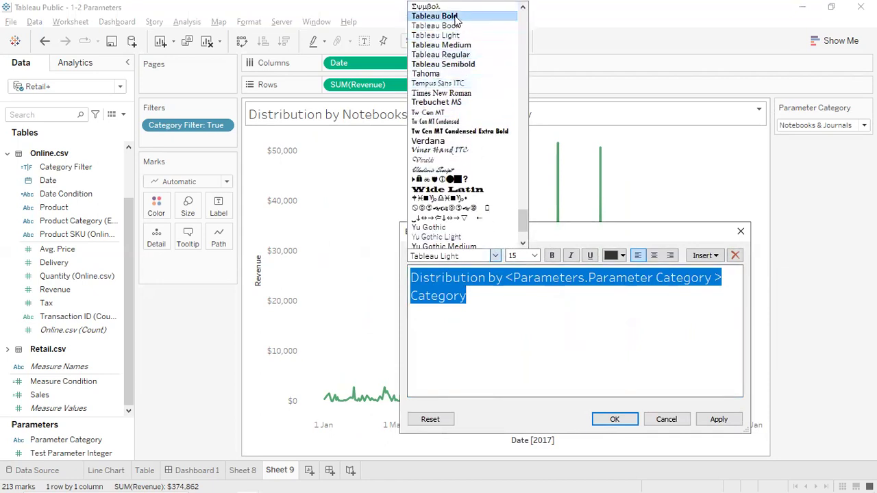
left_click(455, 16)
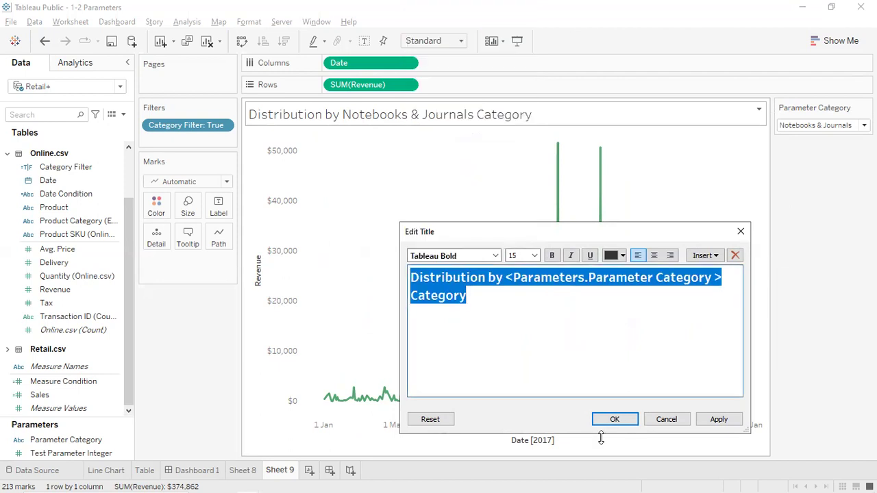
left_click(614, 420)
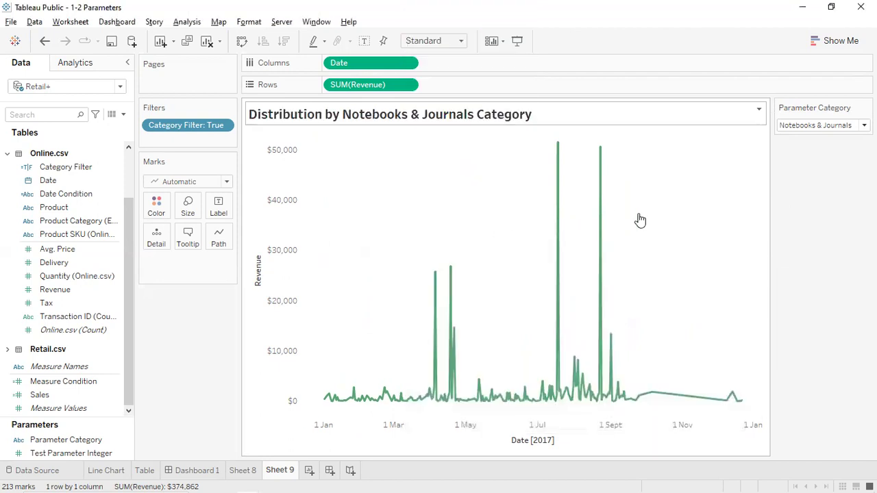
- Switch the Parameter Category control to Housewares and then to Office, and inspect the February revenue peak
left_click(811, 125)
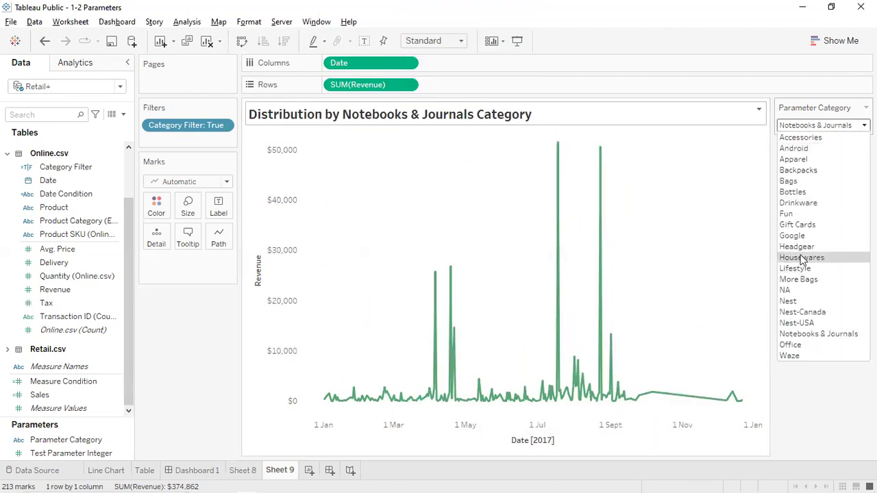
left_click(803, 258)
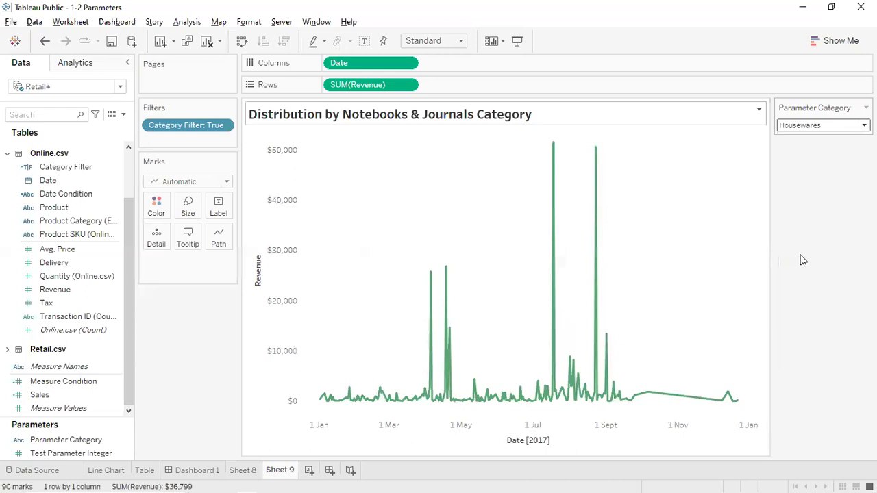
left_click(803, 126)
left_click(788, 345)
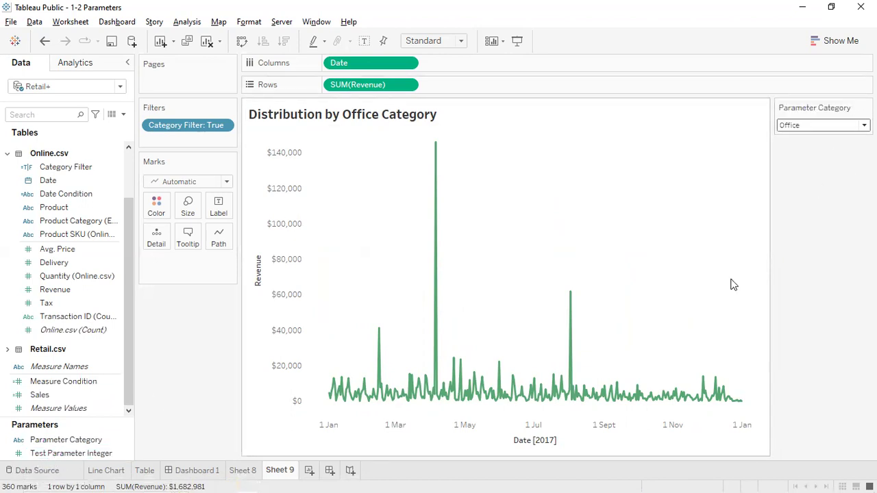
mouse_move(379, 360)
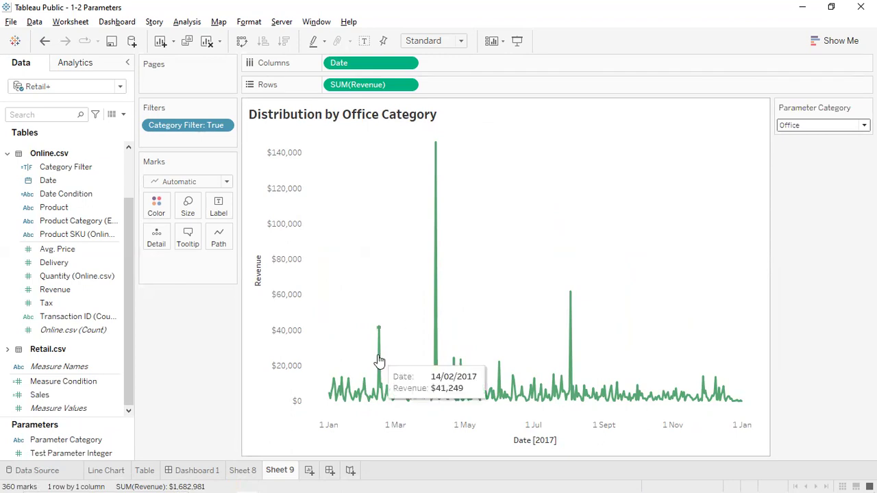
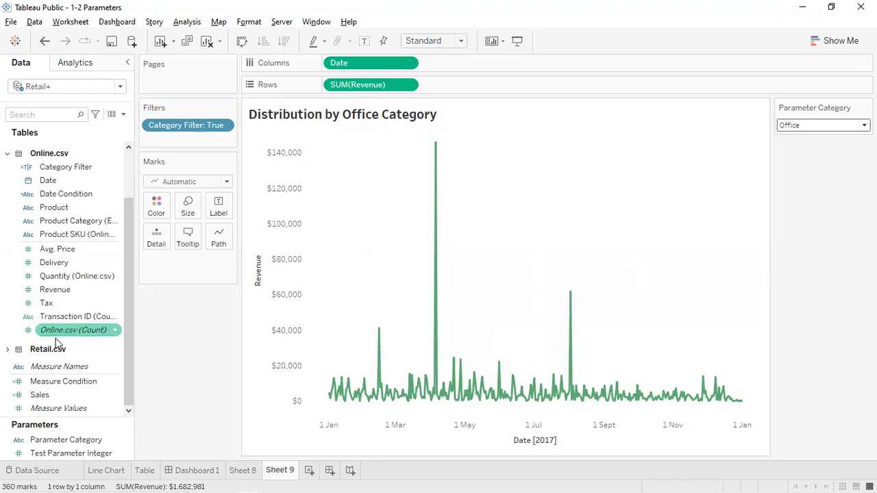
- Review the Table and Line Chart sheets for comparison and return to Sheet 9
left_click(145, 471)
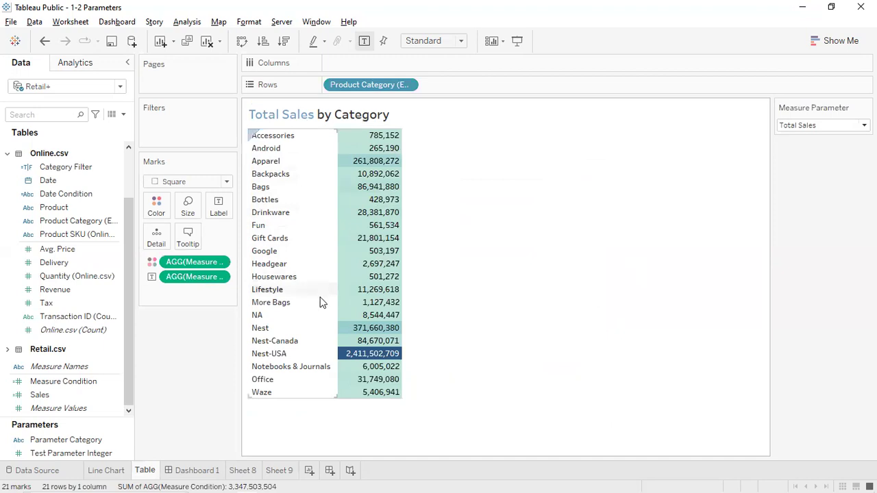
left_click(279, 471)
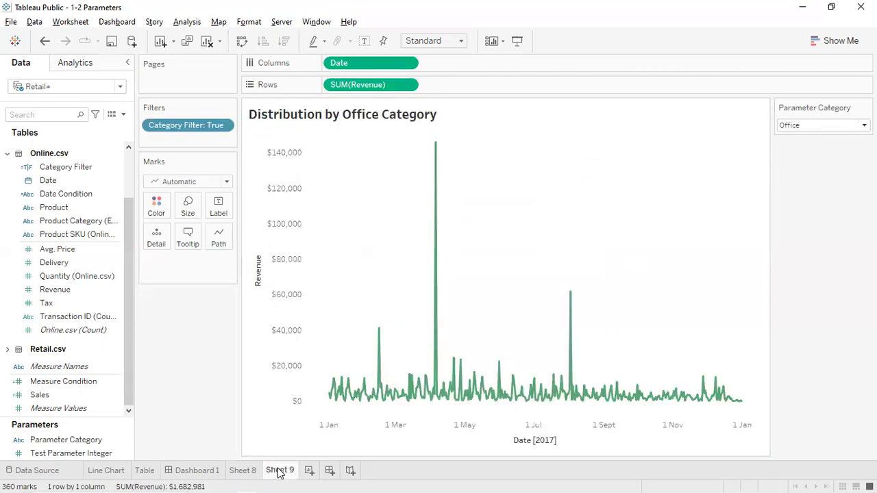
left_click(110, 471)
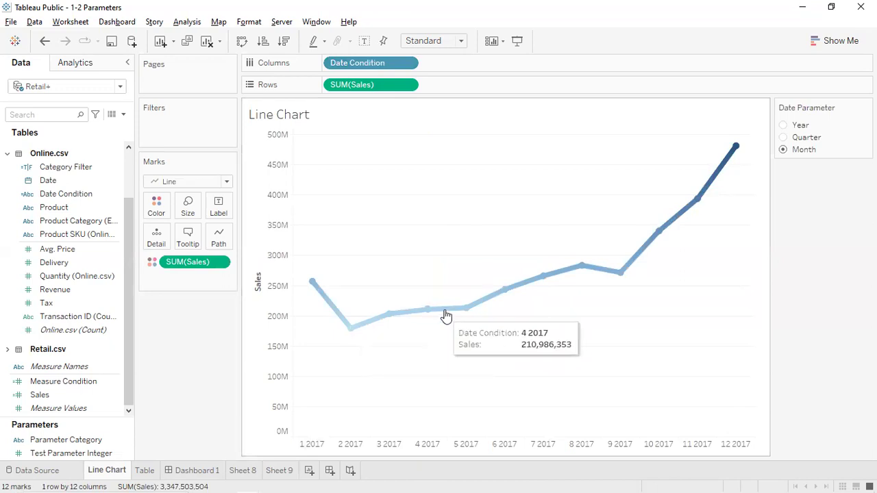
left_click(278, 472)
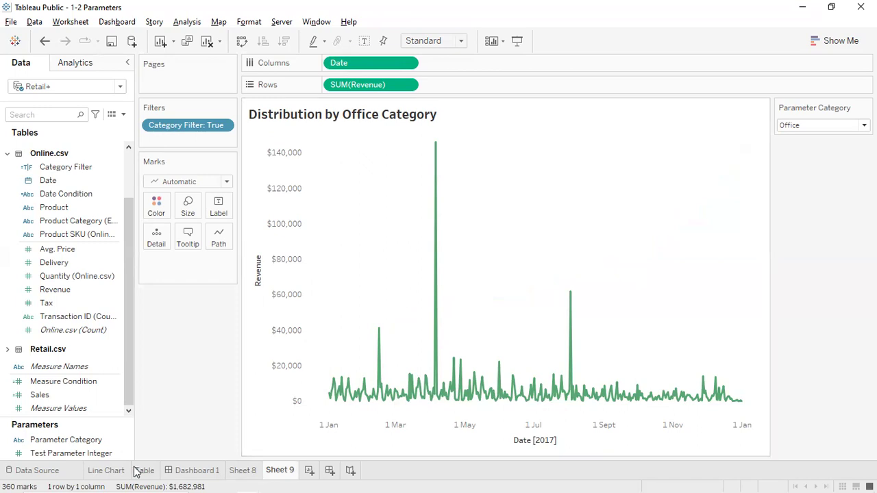
- Rename Sheet 9 to "Distribution of Categories" after checking the Line Chart sheet and Sheet 8
left_click(246, 470)
left_click(99, 474)
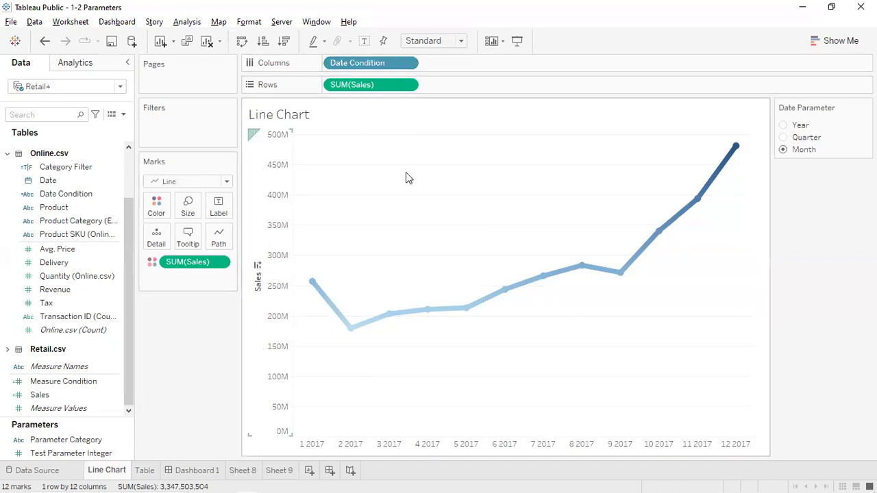
left_click(242, 472)
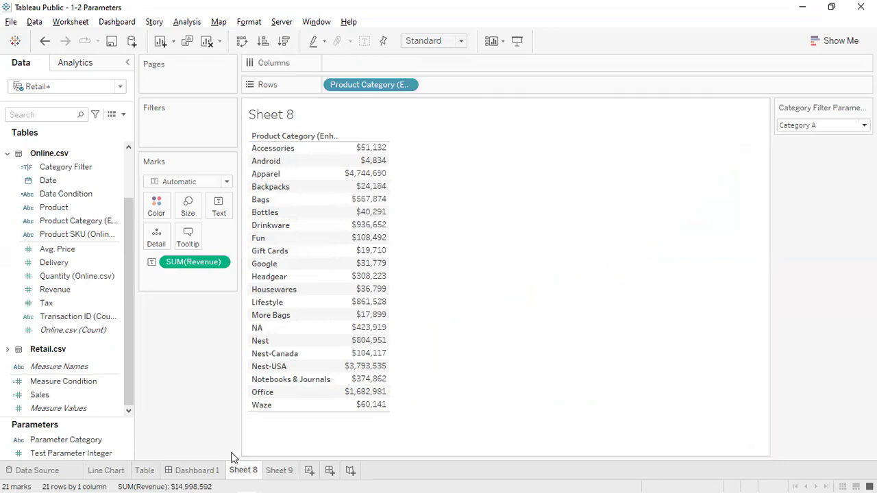
left_click(274, 472)
double_click(279, 471)
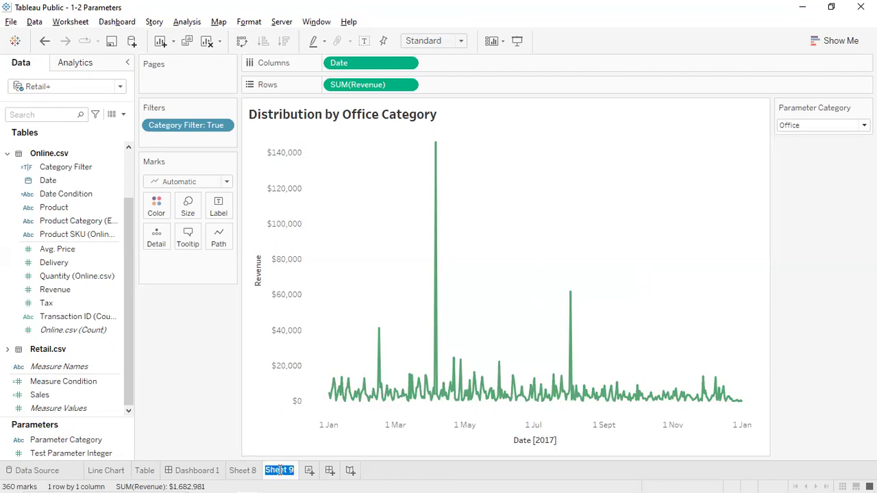
type("Distributio")
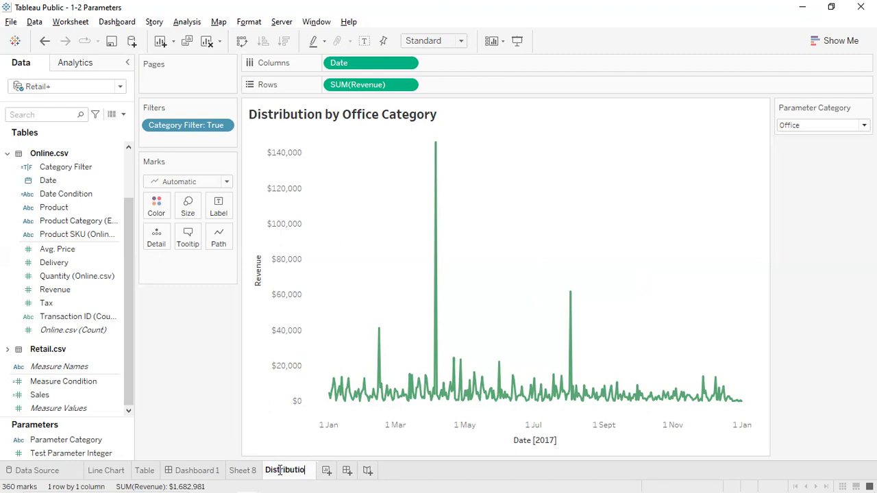
type("n of C")
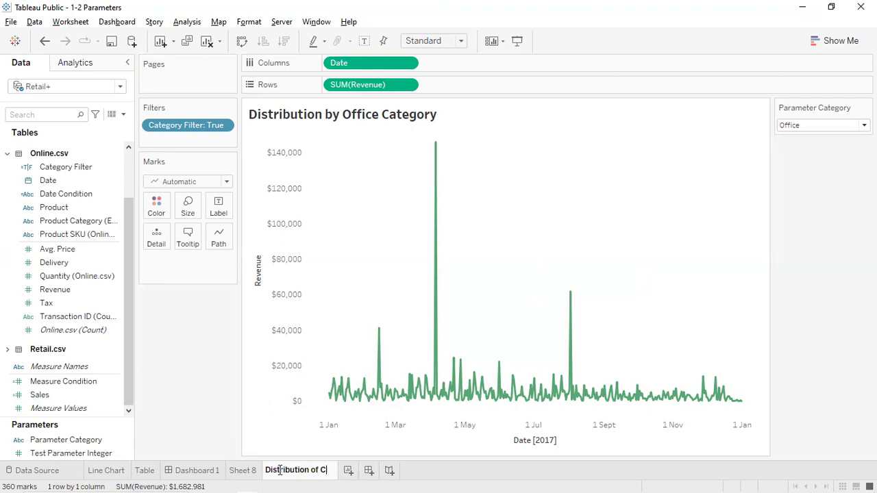
type("ategories")
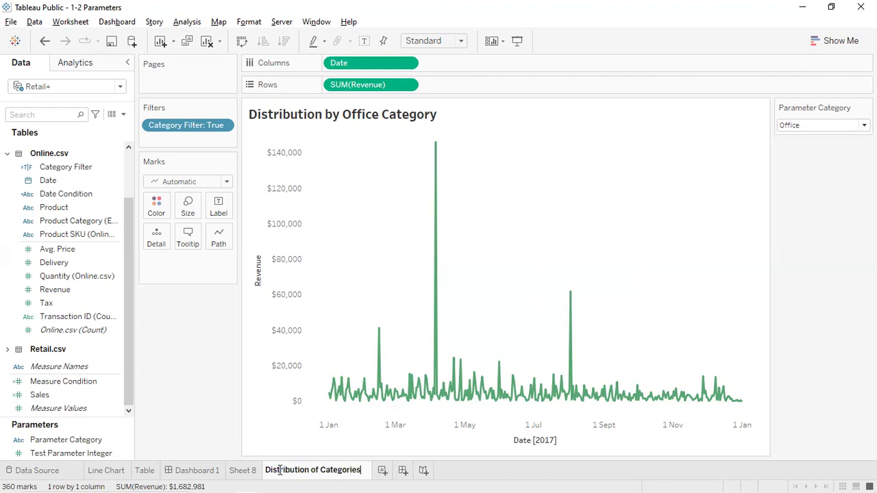
key("Return")
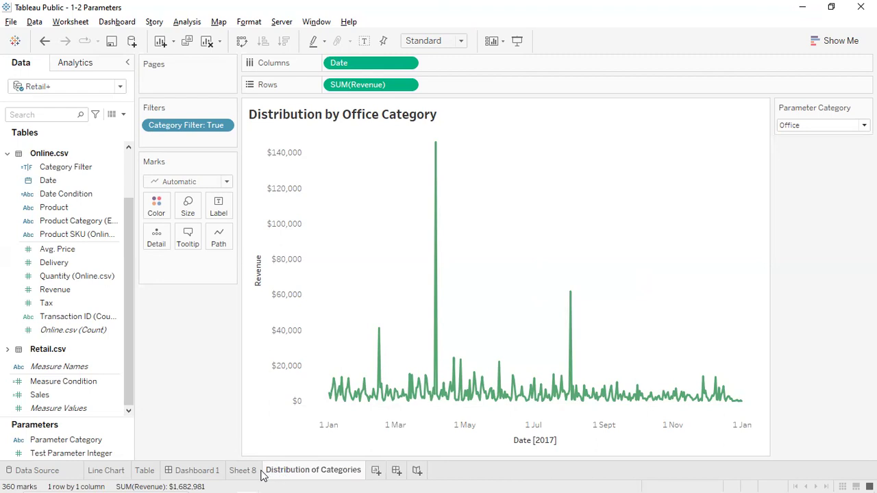
- Rename Sheet 8, the category revenue table, to "Quick Analysis of Categories"
left_click(246, 471)
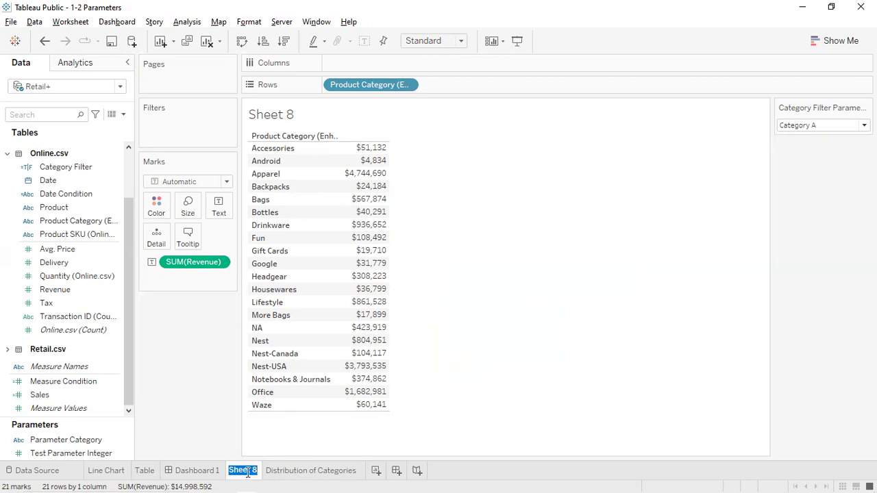
type("Quick Anal")
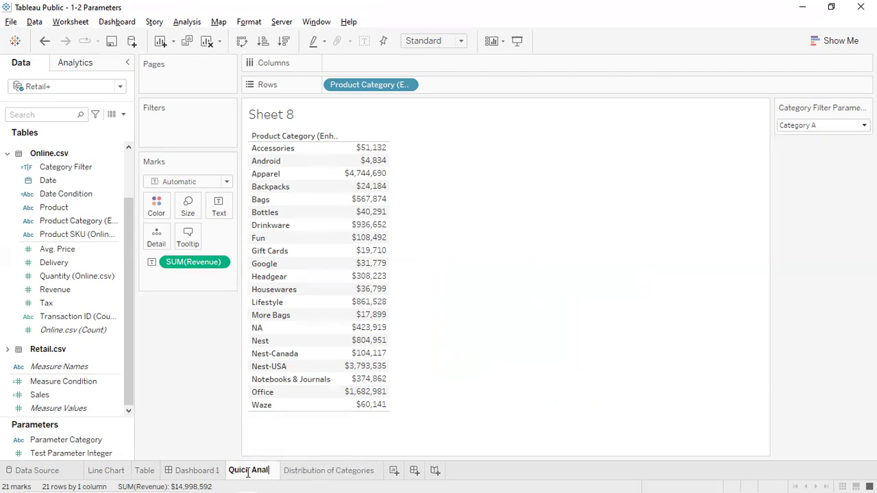
type("ysis Cat")
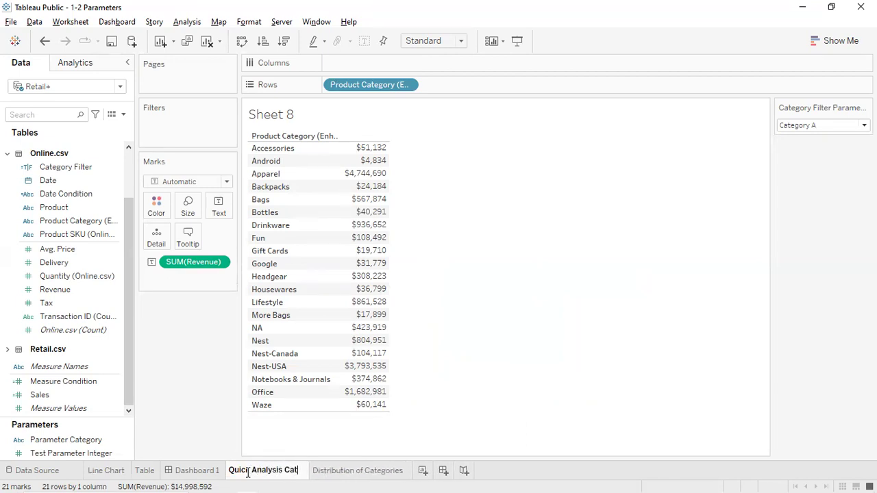
key("BackSpace")
key("BackSpace")
key("BackSpace")
type("of ")
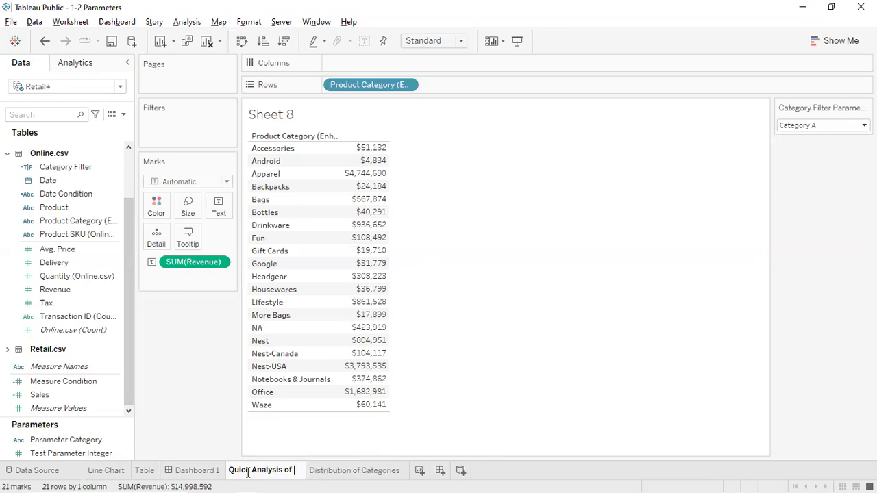
type("Categories")
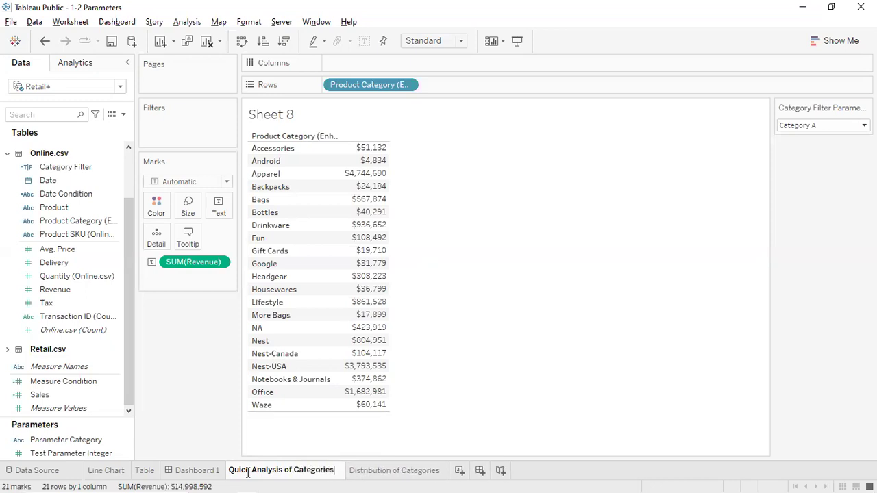
key("Return")
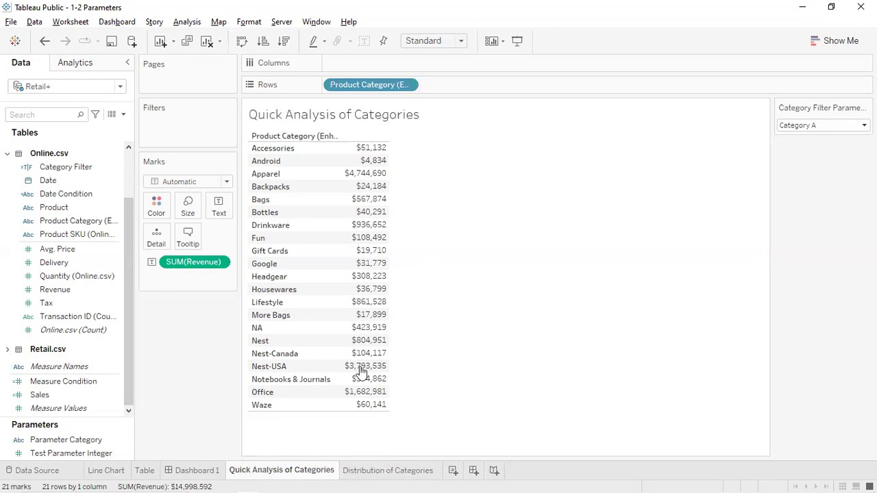
- Switch the Category Filter Parameter control to Category B and then to Category C
mouse_move(376, 195)
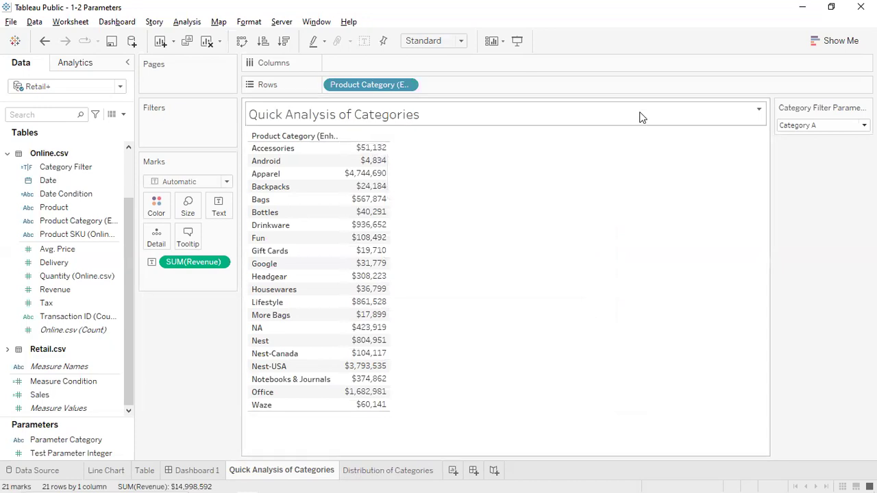
left_click(851, 128)
left_click(822, 149)
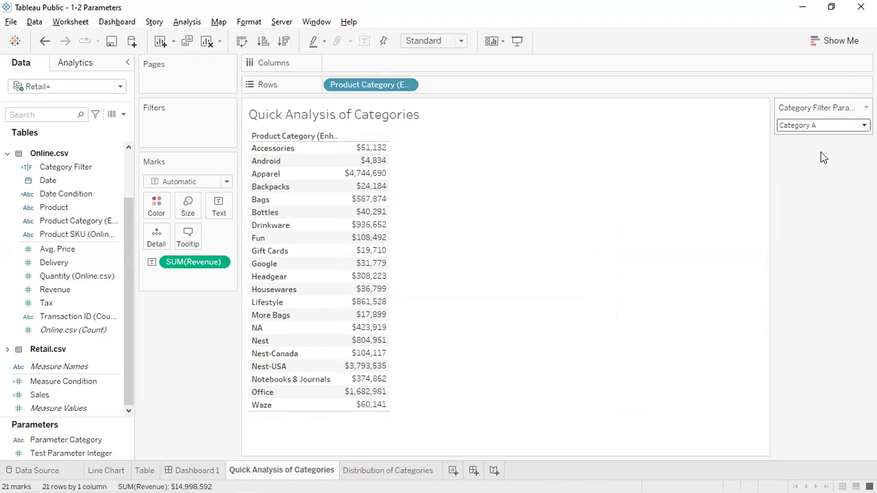
left_click(828, 128)
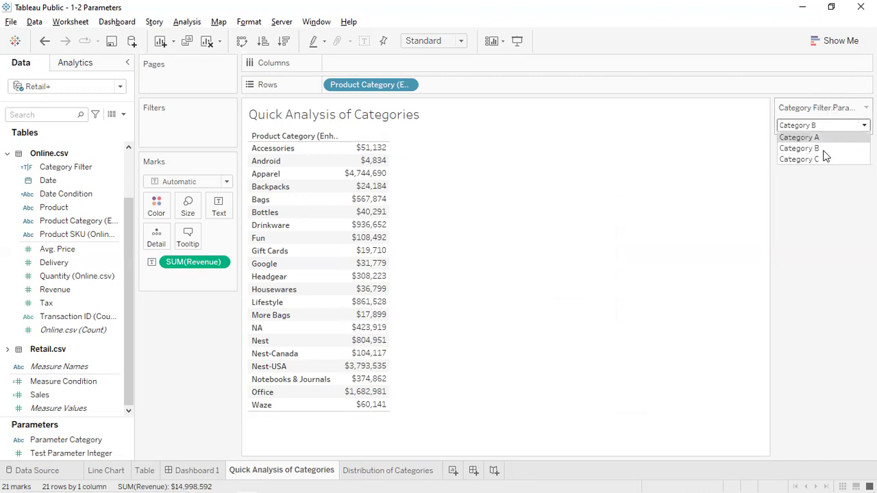
left_click(823, 161)
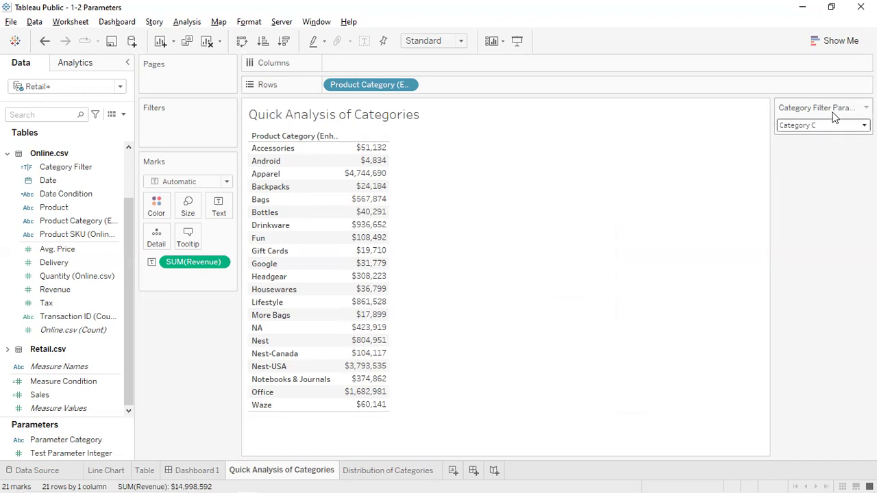
- Show the hidden fields in the data list and unhide the Category Filter Parameter
left_click_drag(83, 426, 86, 382)
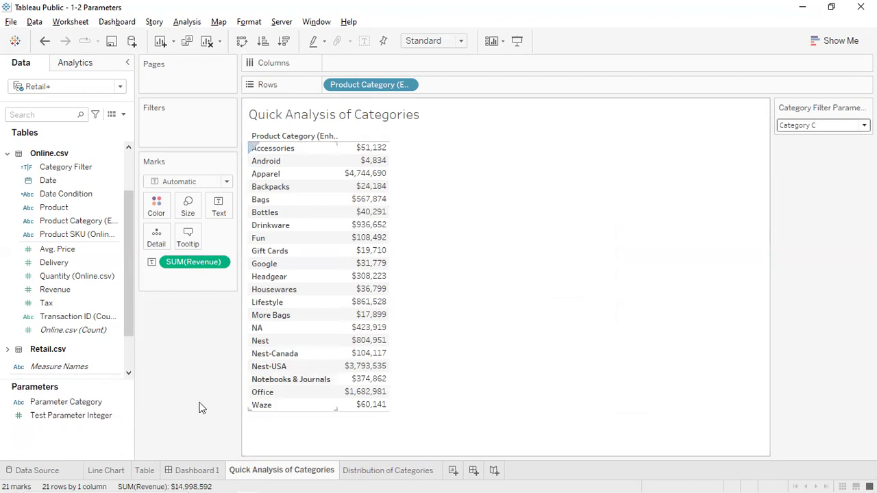
left_click_drag(72, 416, 61, 380)
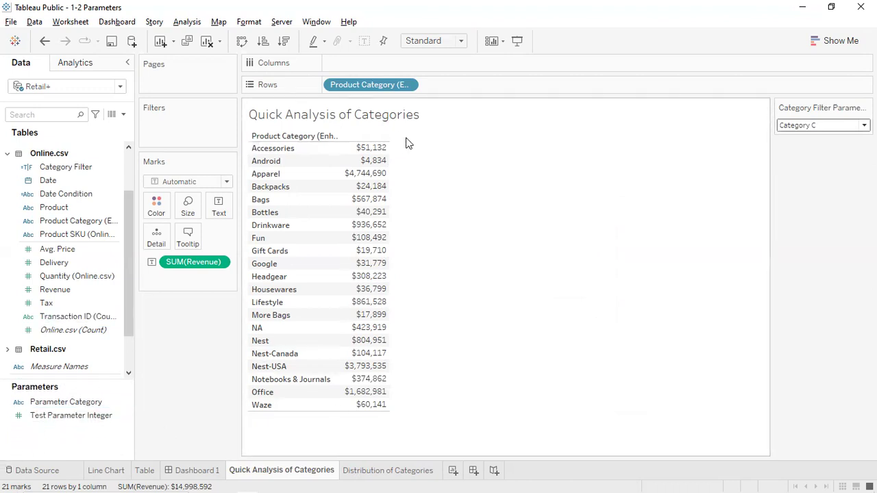
right_click(107, 442)
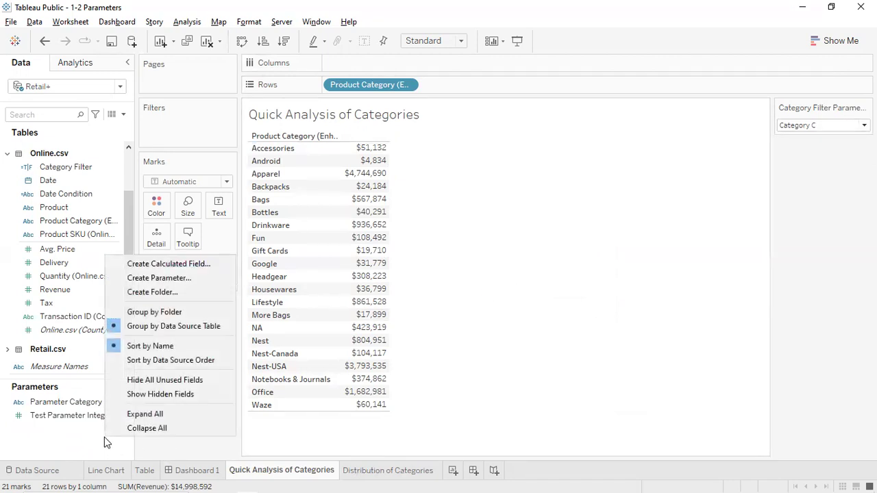
left_click(139, 401)
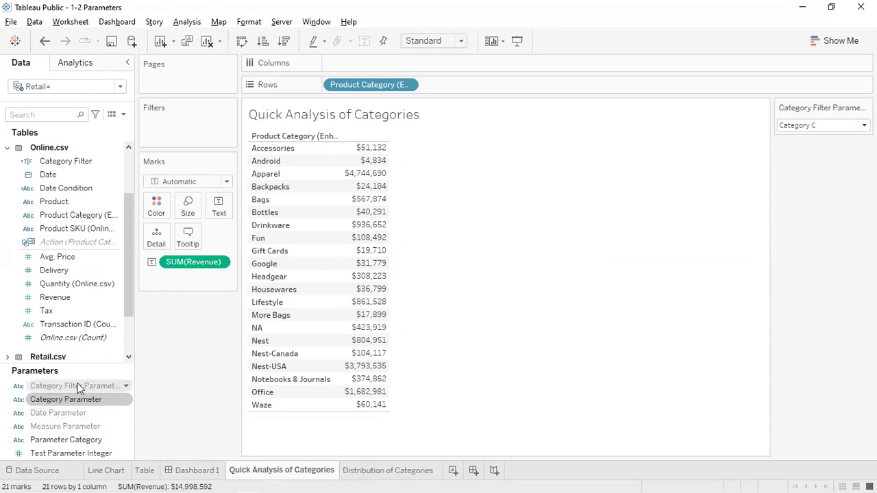
left_click(122, 387)
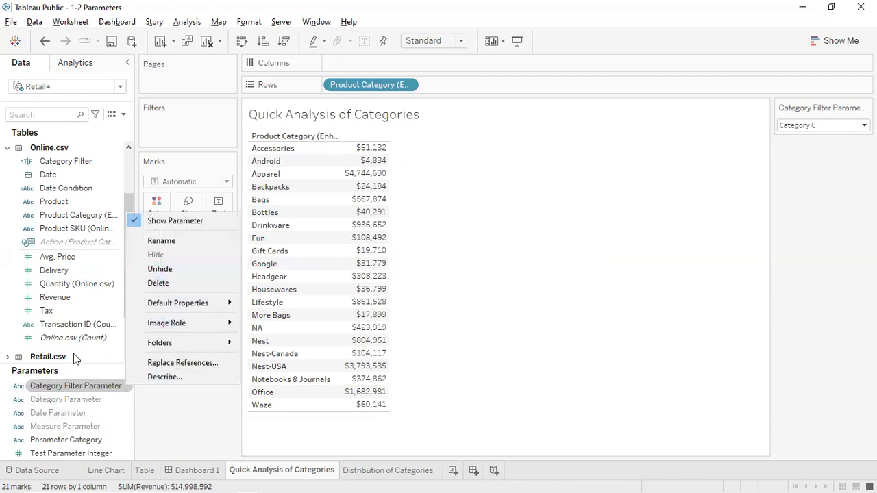
left_click(162, 270)
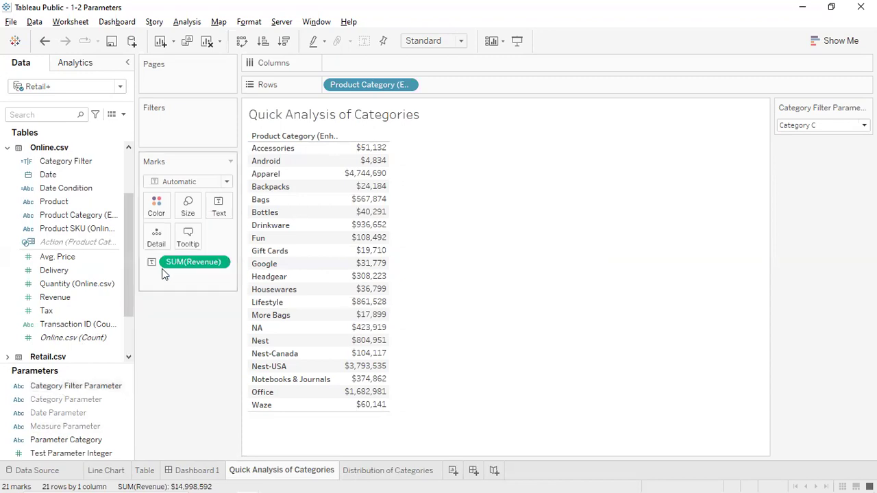
right_click(69, 400)
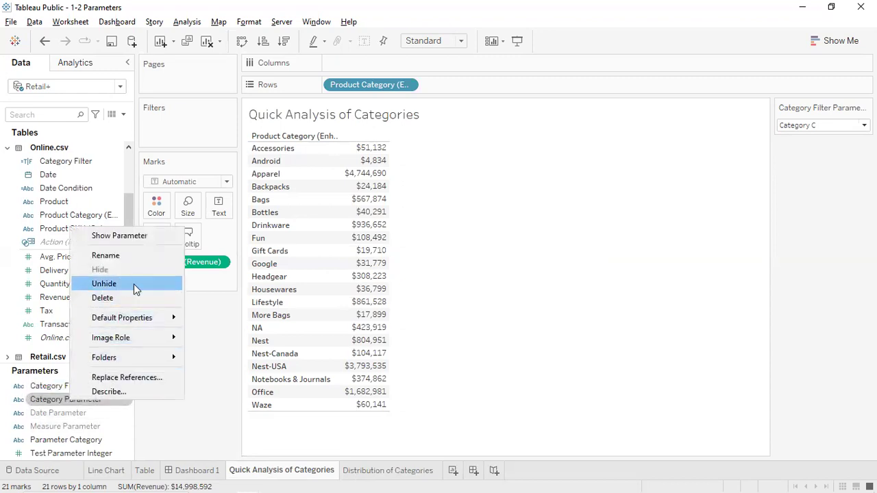
left_click(220, 337)
right_click(167, 333)
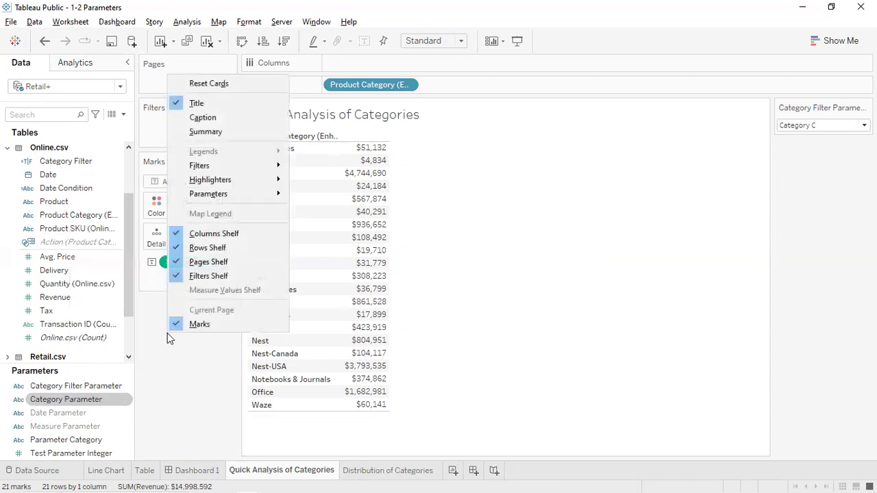
left_click(167, 335)
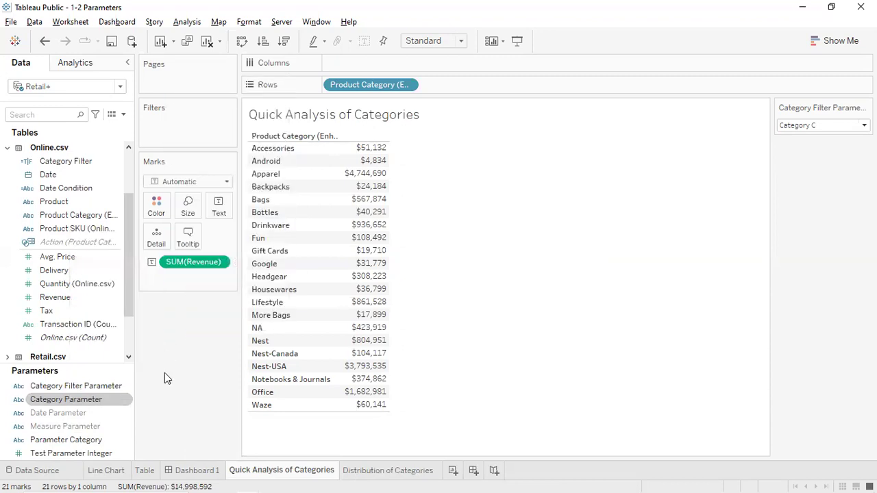
right_click(51, 413)
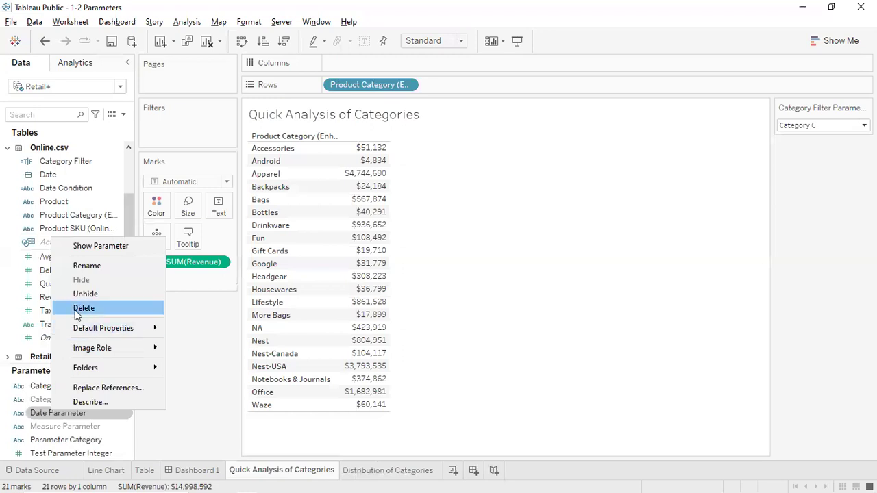
left_click(225, 352)
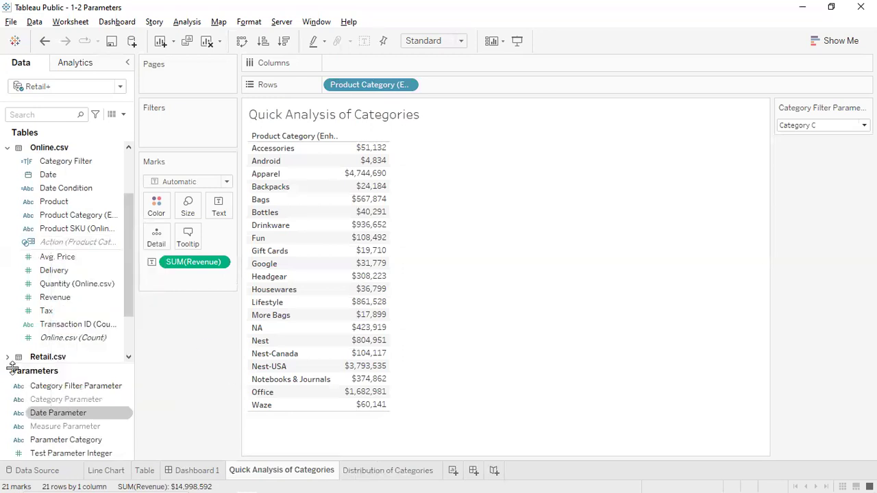
- Unhide the Category Parameter, Date Parameter and Measure Parameter together
left_click(71, 402)
left_click(82, 411, "ctrl")
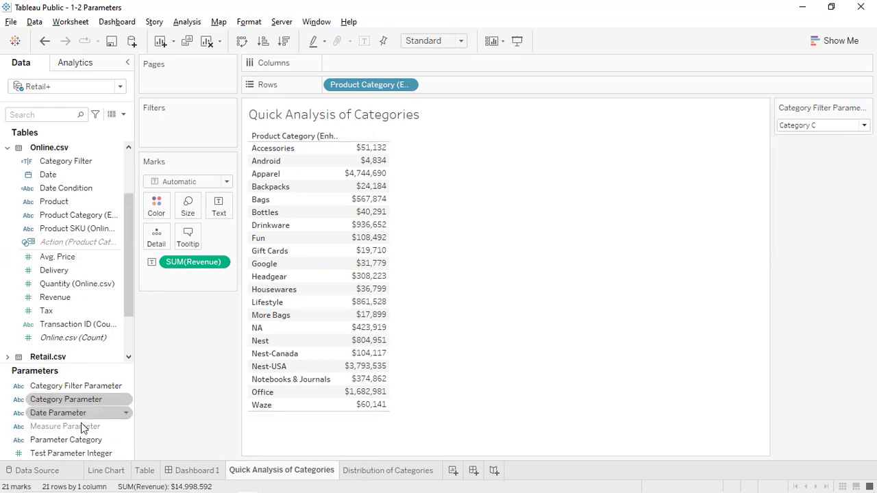
left_click(81, 426, "ctrl")
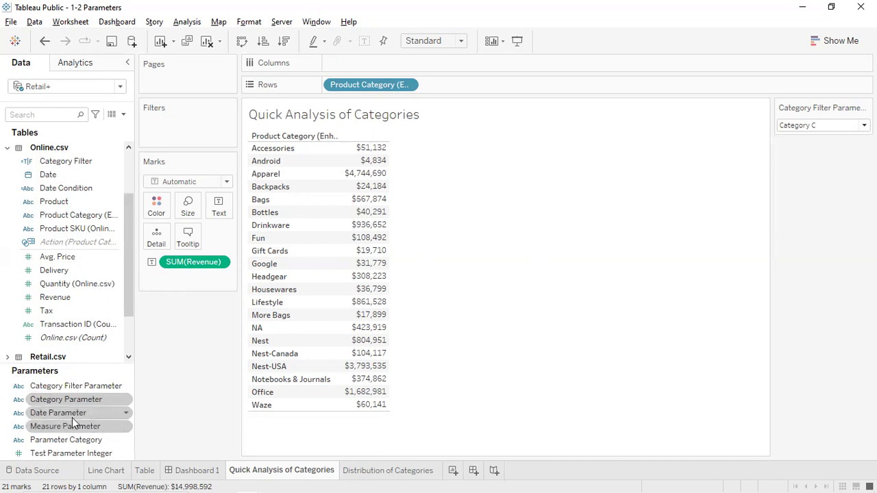
right_click(72, 419)
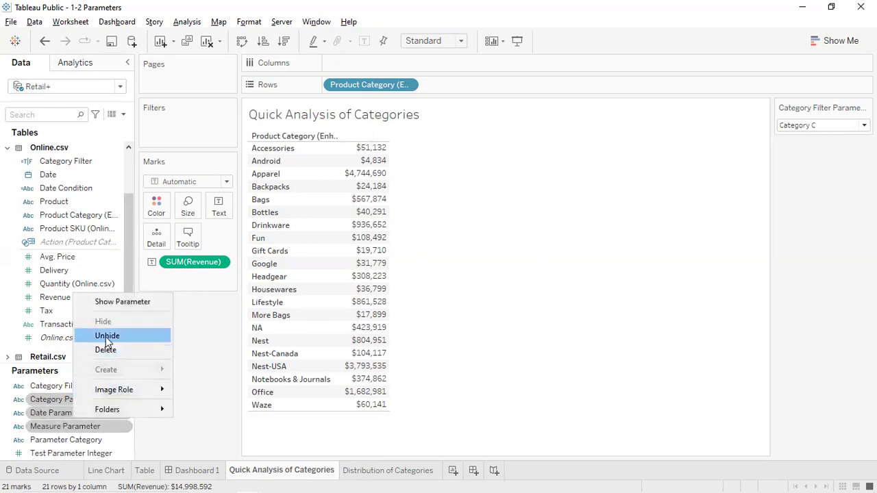
left_click(108, 336)
- Delete the Test Parameter Integer parameter
left_click(60, 403)
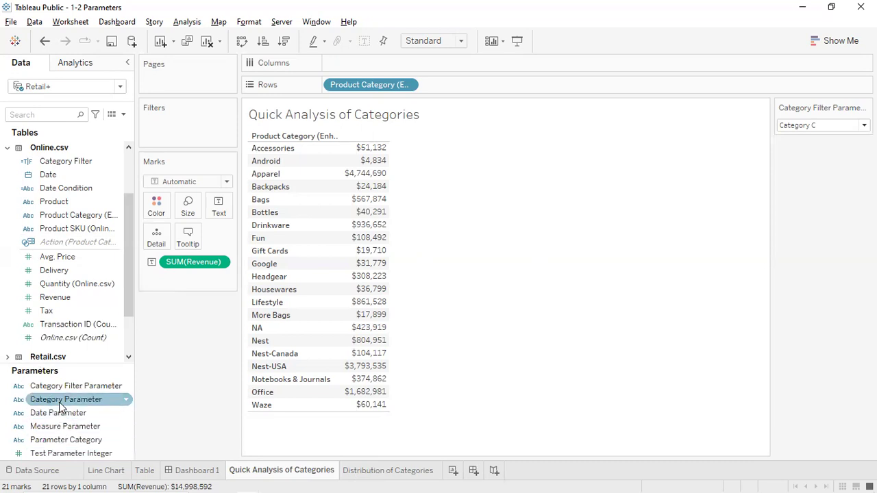
left_click(73, 453)
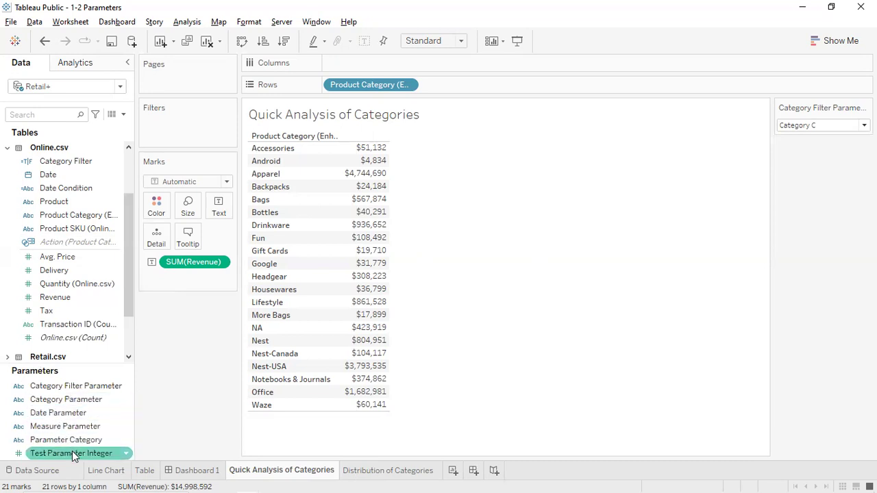
right_click(72, 453)
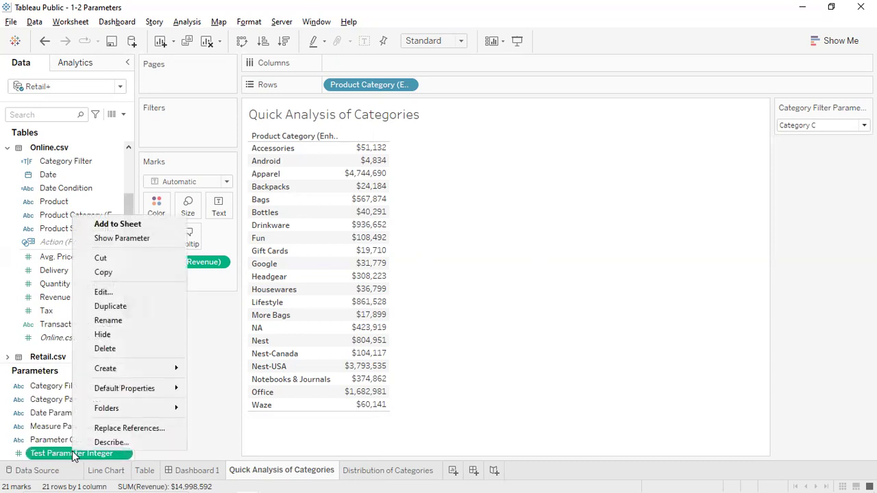
left_click(113, 350)
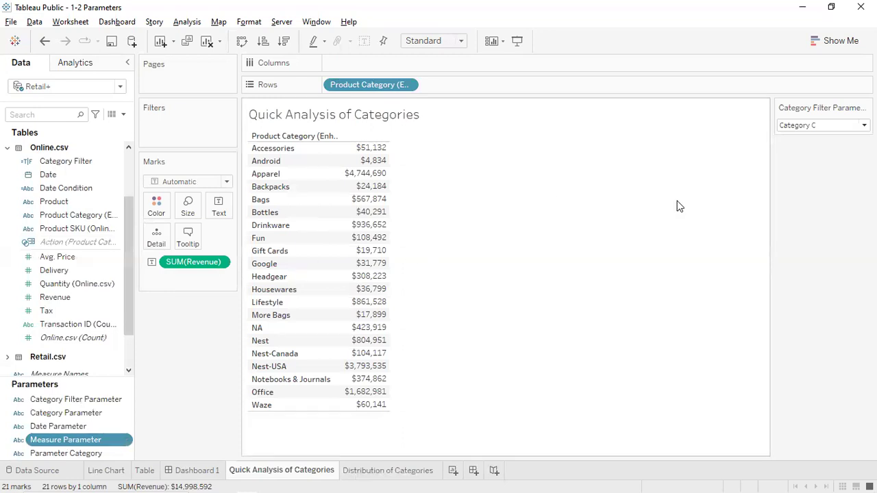
- Add Category D to the allowable values of the Category Filter Parameter and switch its control to Category D
right_click(58, 443)
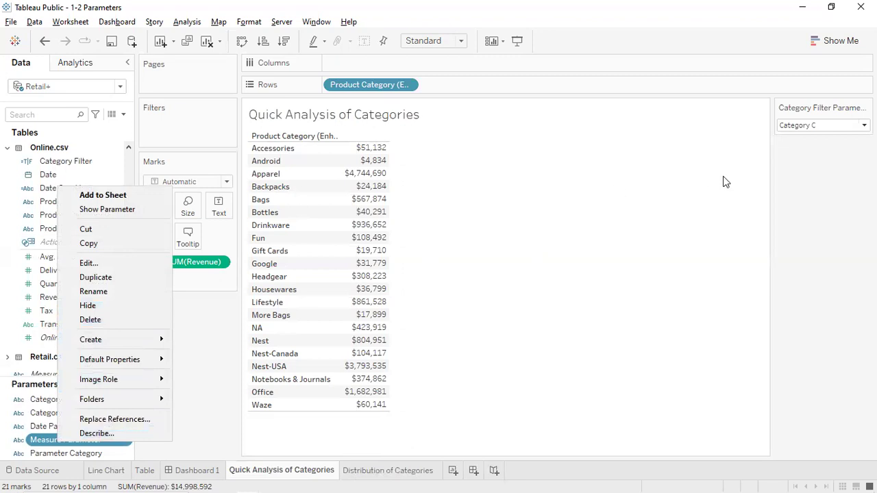
left_click(829, 112)
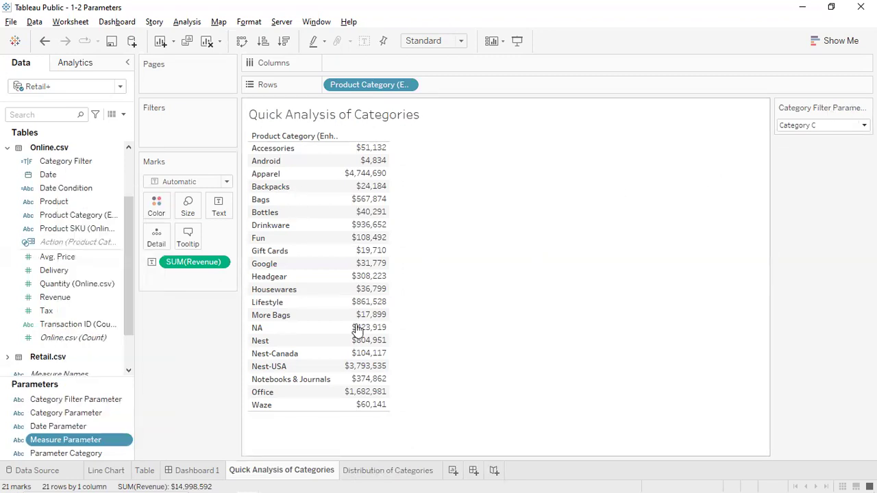
left_click(77, 399)
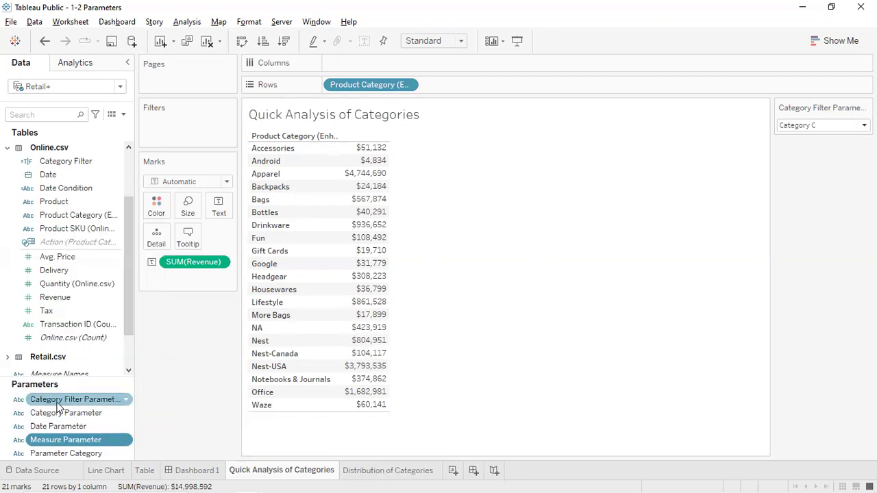
right_click(57, 403)
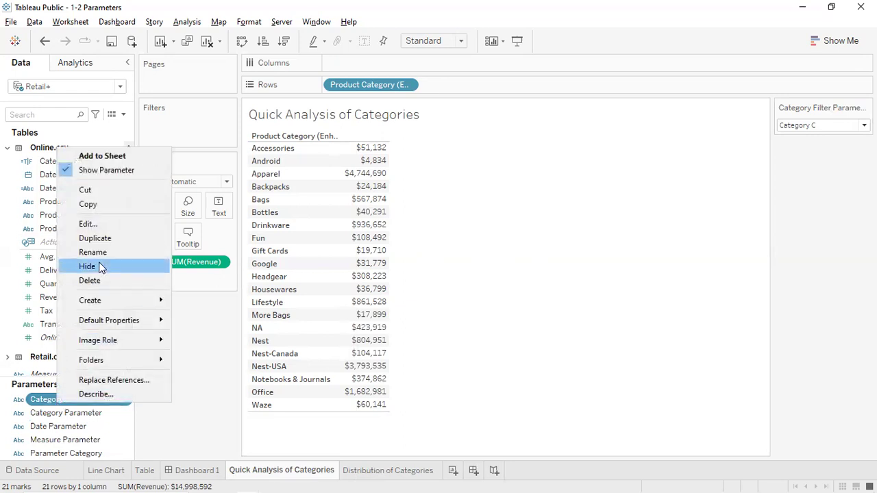
left_click(95, 225)
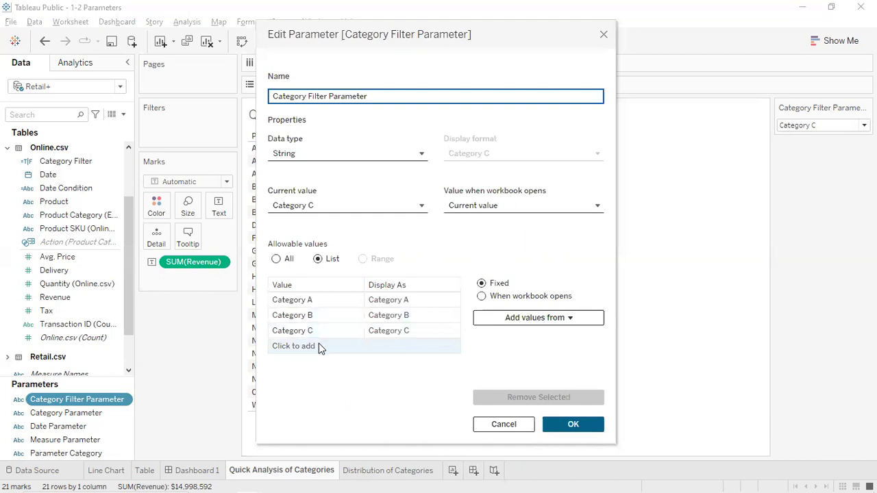
left_click(319, 344)
type("Ca")
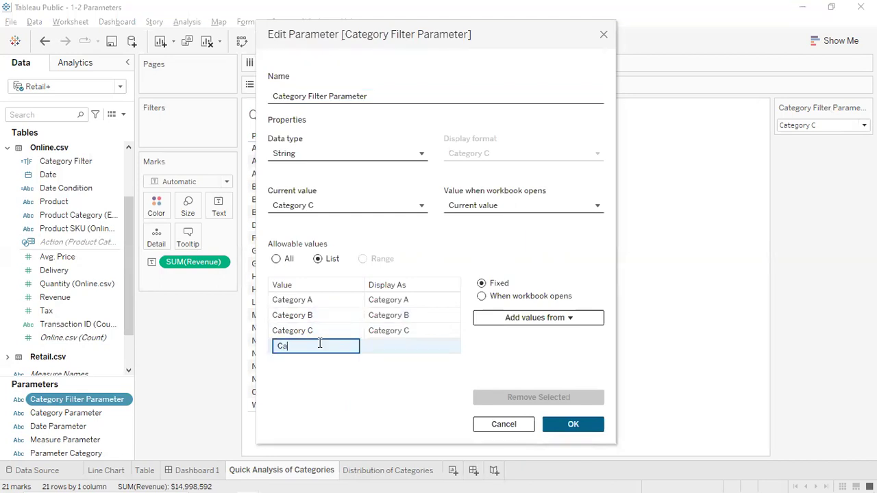
type("tegory D")
key("Return")
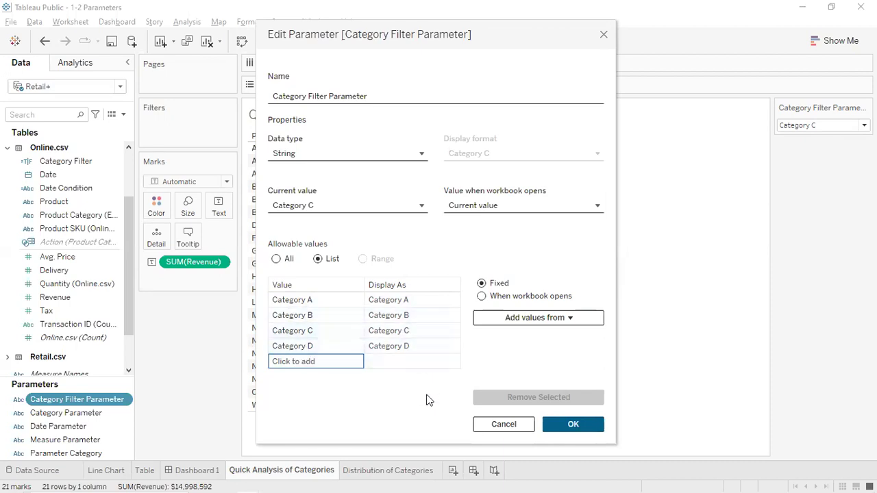
left_click(560, 426)
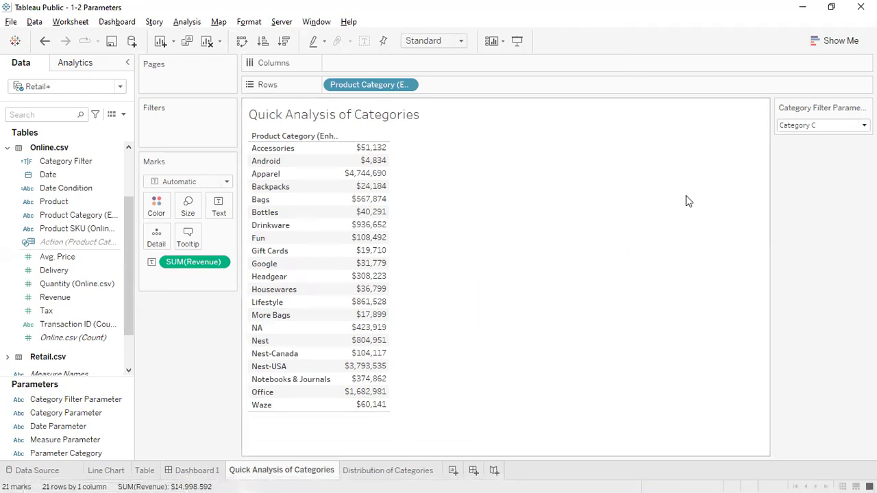
left_click(806, 126)
left_click(799, 172)
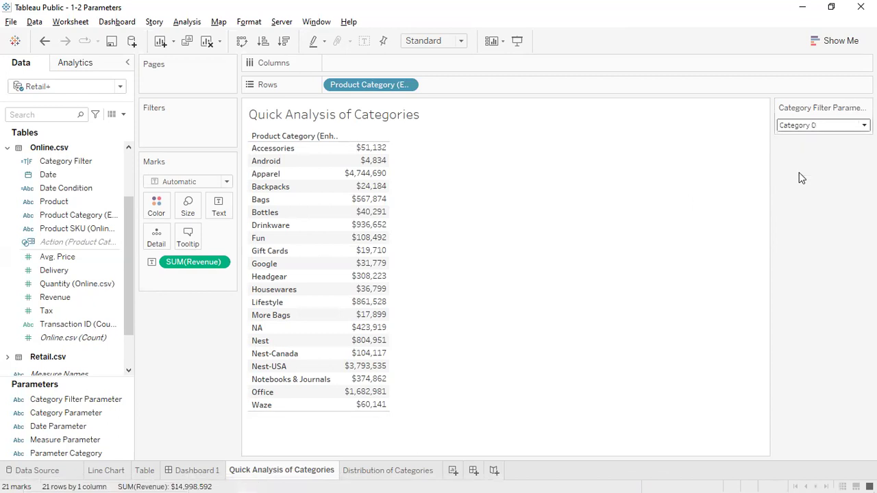
- Review the Category Filter Parameter's settings and the sources available for adding values, leaving the parameter as it is
left_click(109, 413)
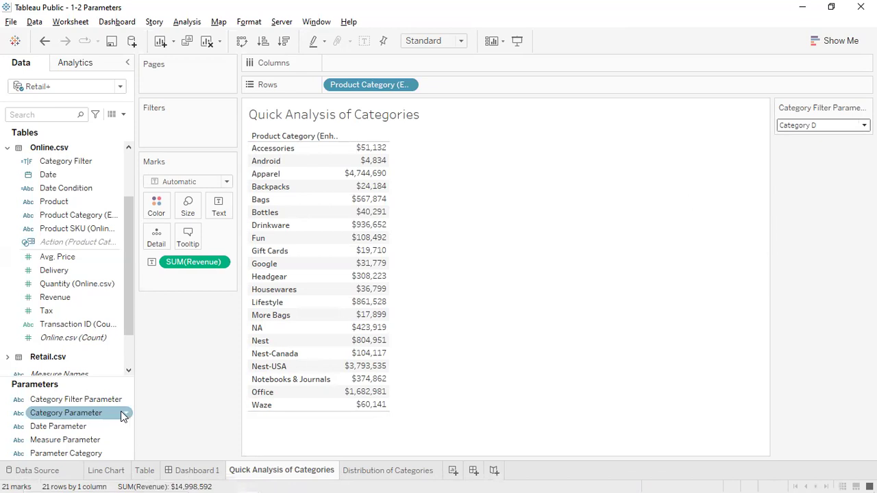
left_click(111, 399)
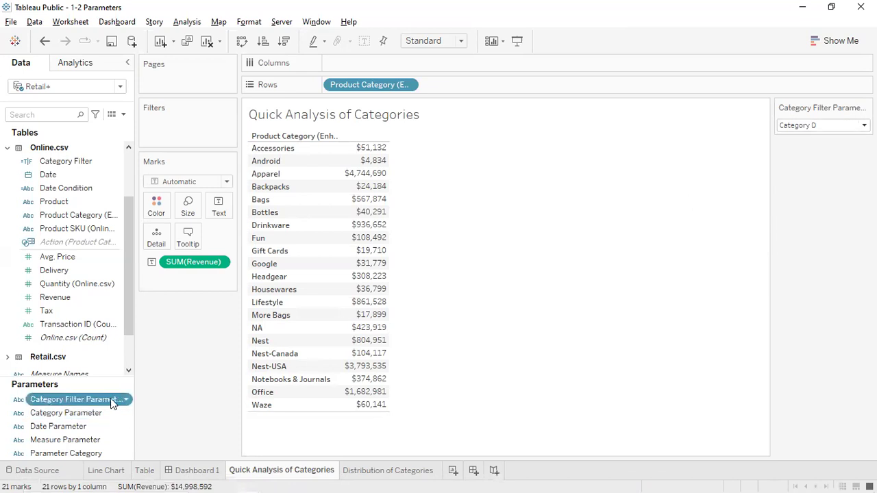
right_click(110, 397)
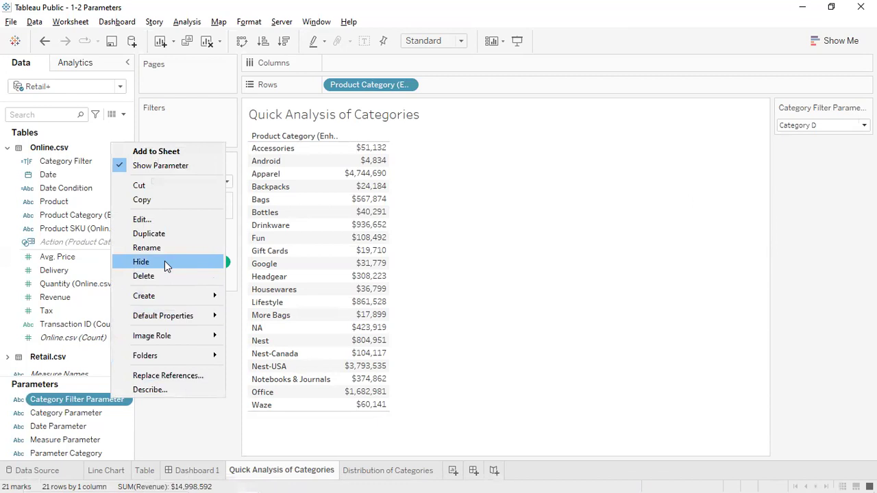
left_click(155, 223)
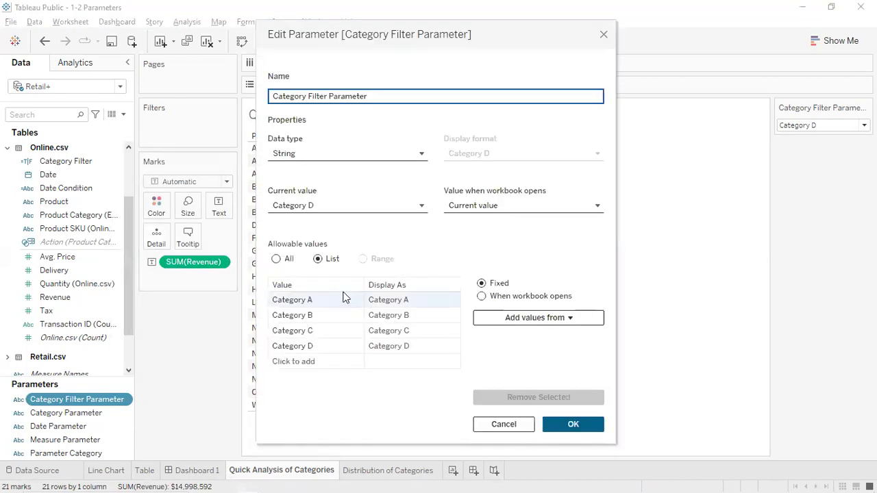
left_click(520, 317)
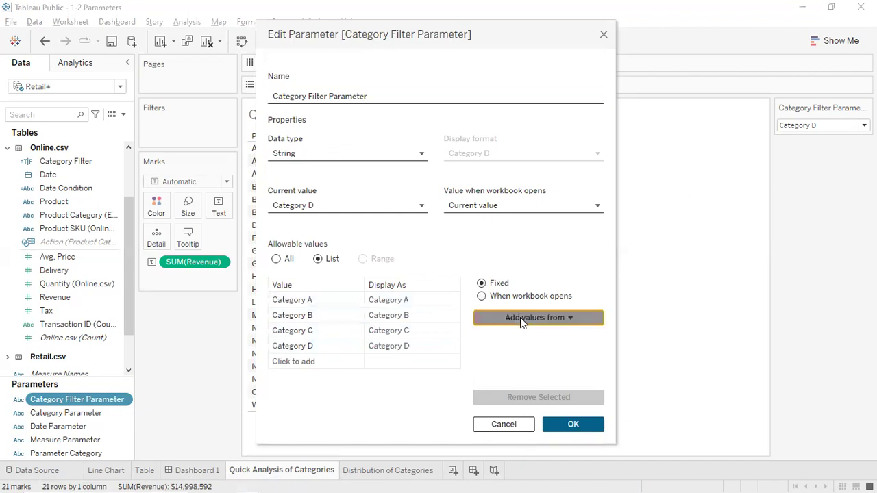
mouse_move(544, 354)
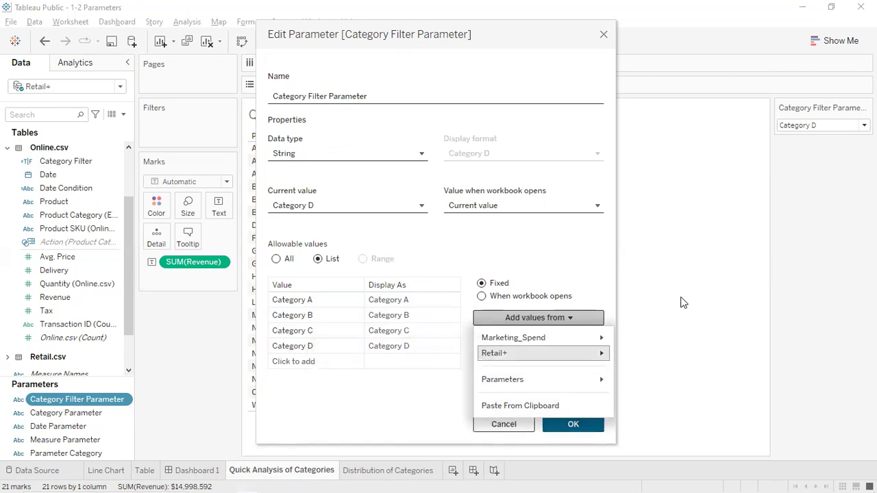
left_click(393, 417)
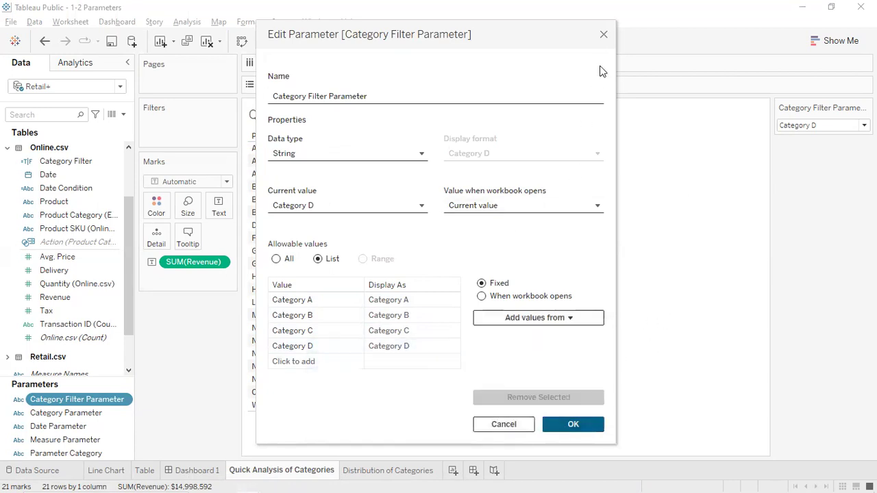
left_click_drag(320, 56, 309, 133)
left_click(606, 114)
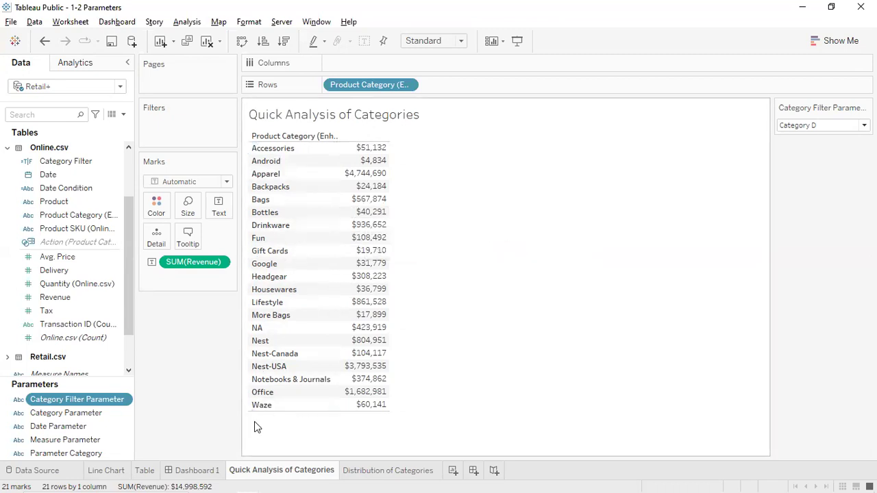
- Delete the Category Filter Parameter from the workbook
right_click(63, 400)
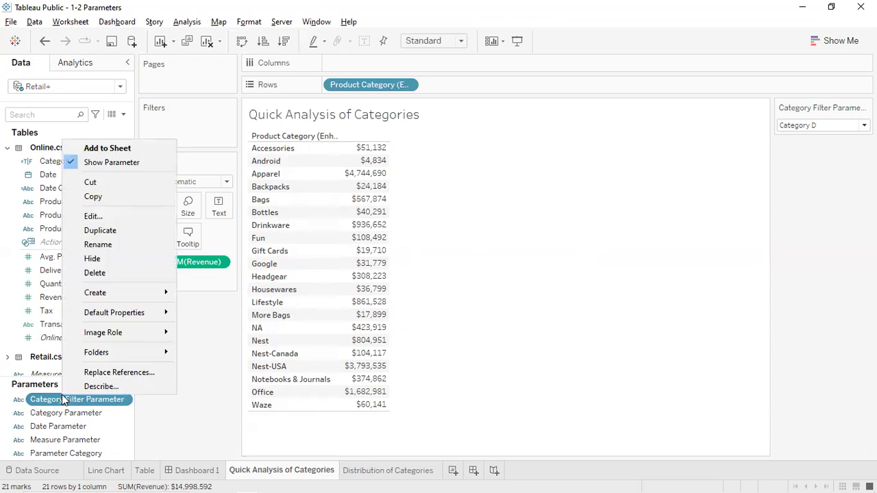
left_click(95, 272)
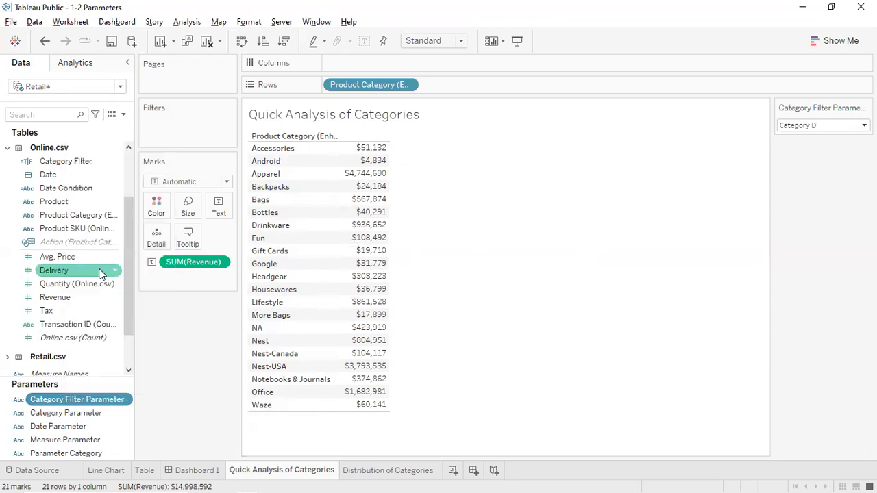
- Examine the Measure Parameter's settings and the options for its current value
left_click(69, 438)
right_click(69, 437)
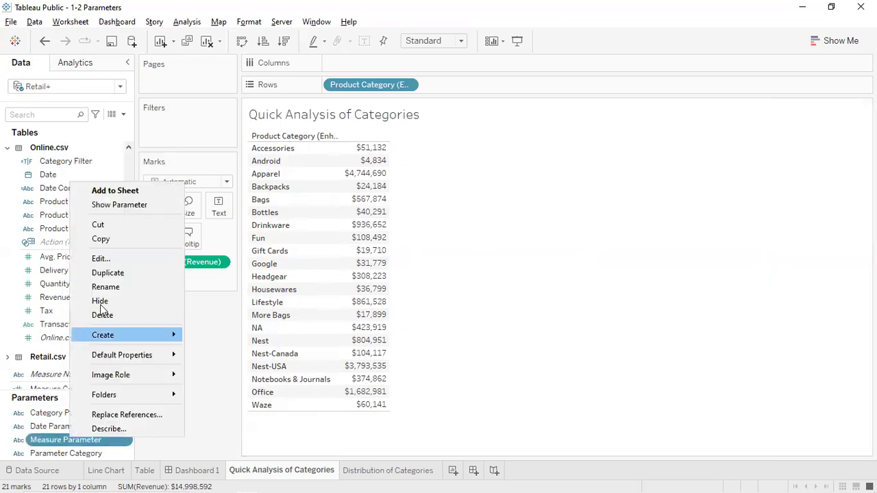
left_click(103, 260)
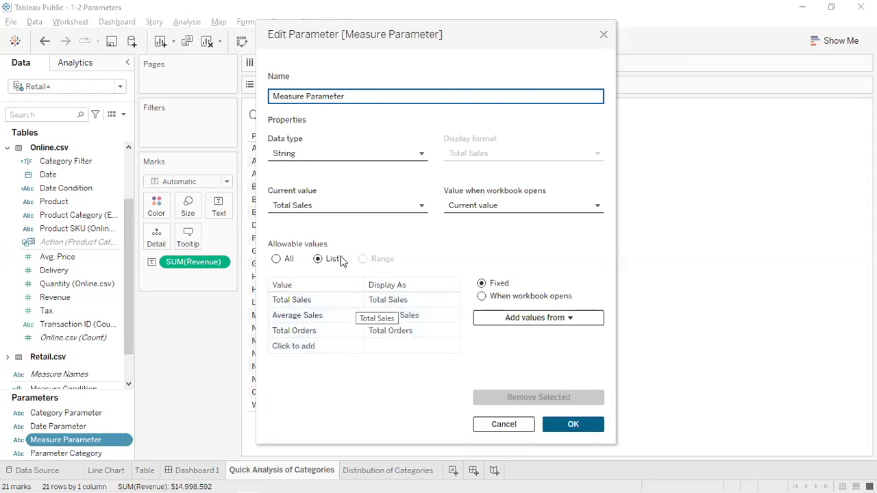
left_click(298, 208)
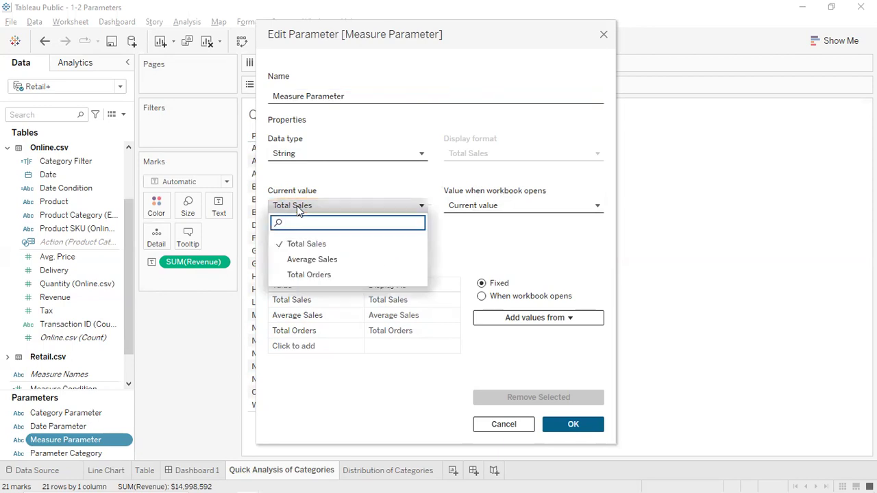
left_click(298, 211)
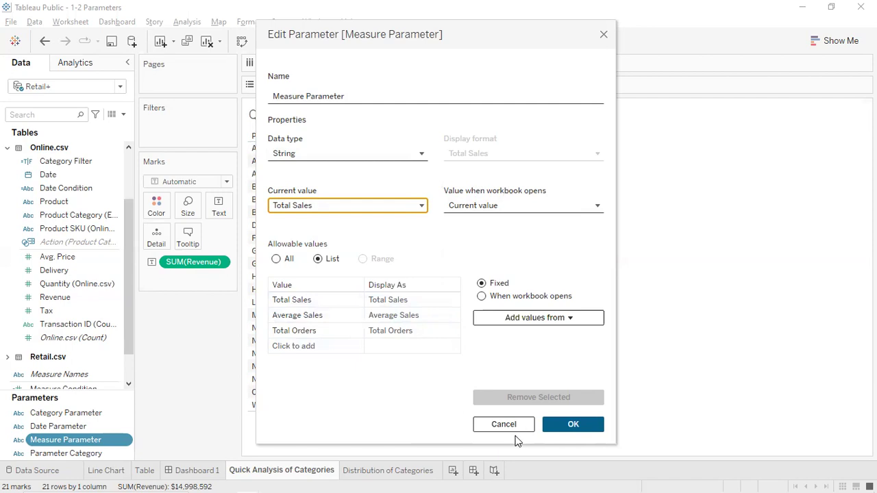
left_click(573, 424)
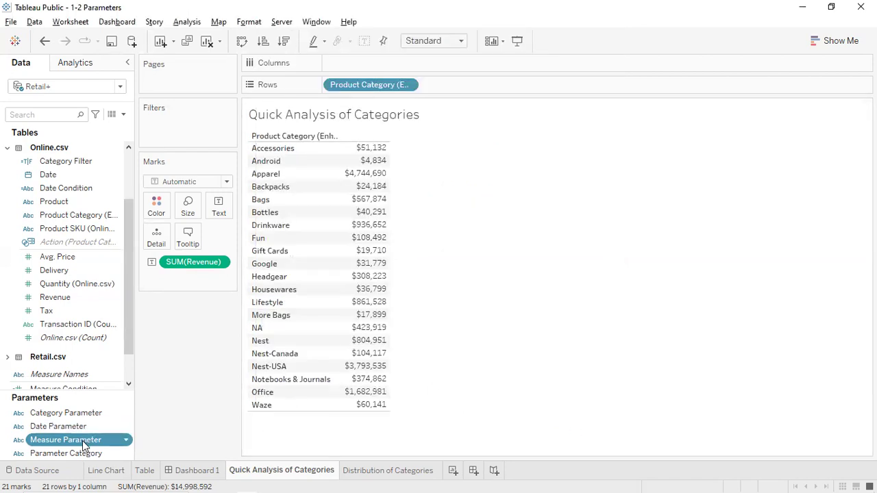
- Show the Measure Parameter control on the Quick Analysis of Categories sheet
left_click(129, 440)
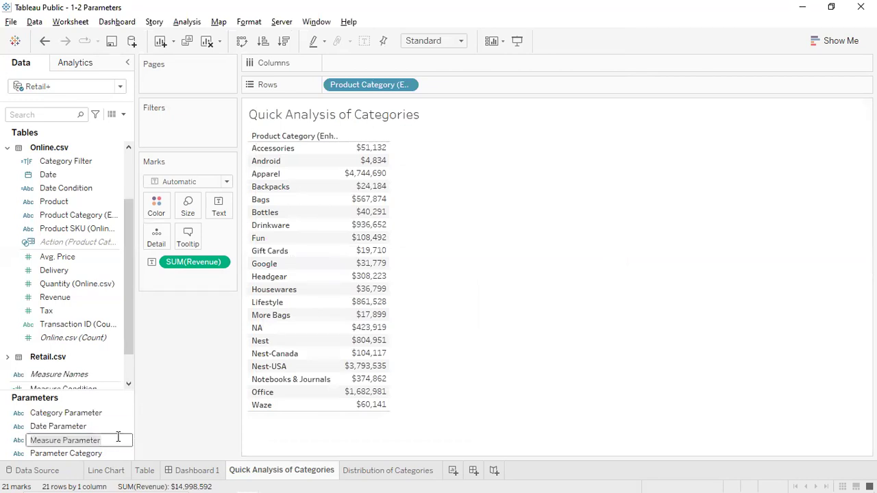
left_click(119, 428)
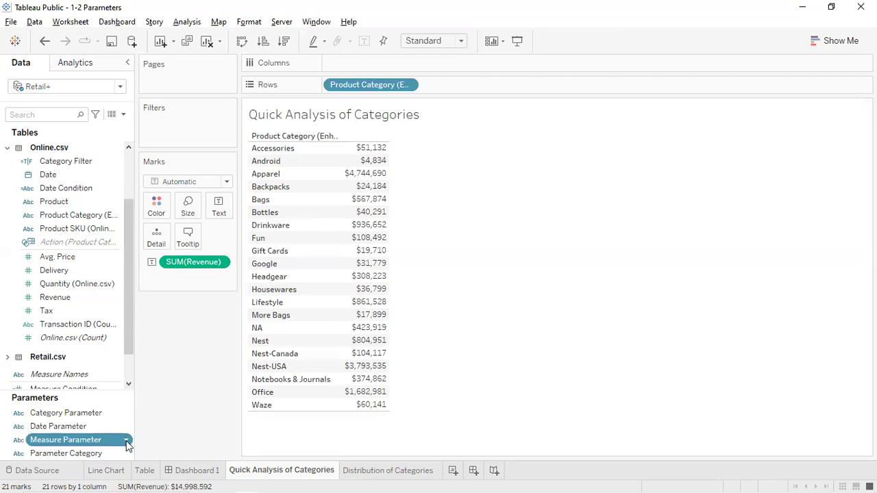
left_click(126, 440)
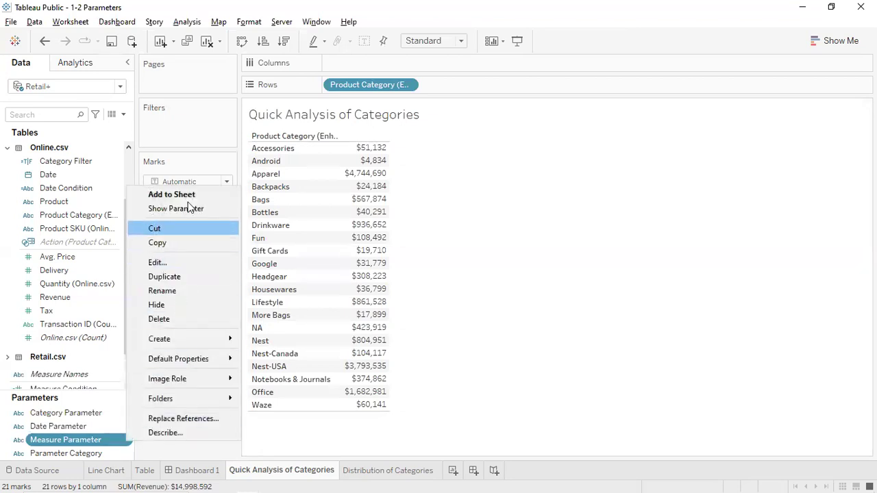
left_click(92, 442)
right_click(91, 441)
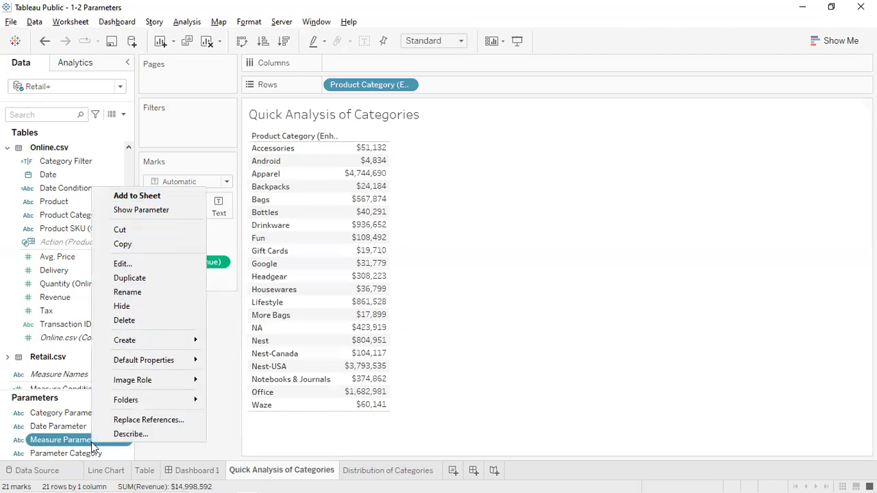
left_click(130, 210)
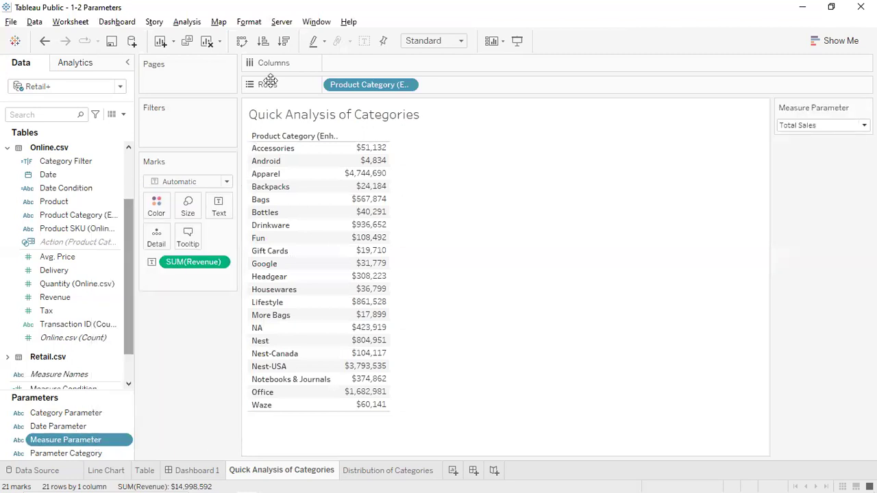
- Switch the Measure Parameter control to Average Sales and then to Total Orders
left_click(854, 126)
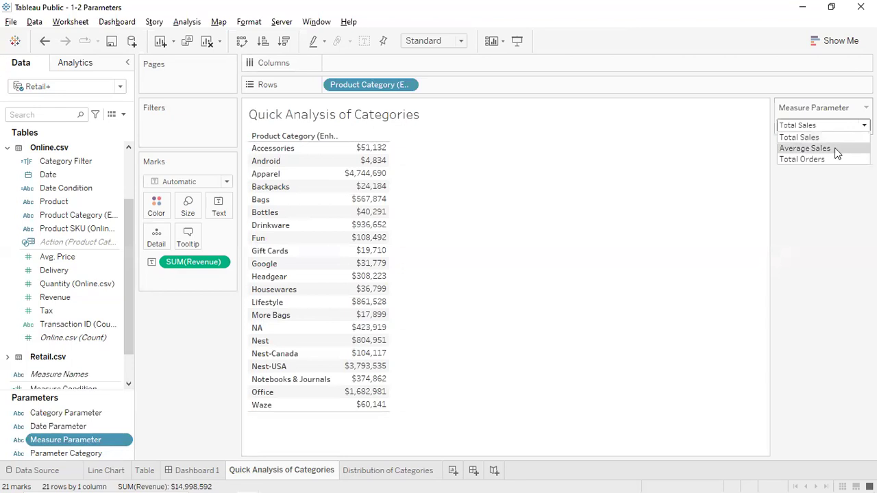
left_click(836, 144)
left_click(828, 126)
left_click(818, 159)
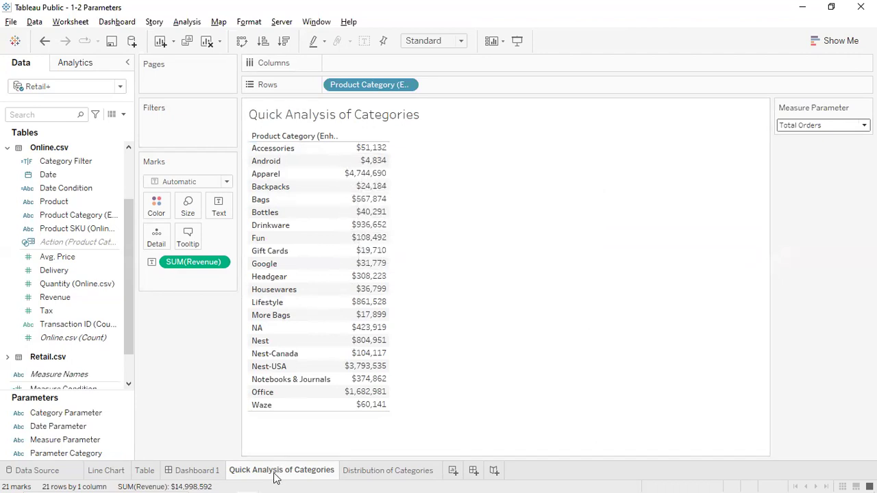
- Inspect the title definition of the Quick Analysis of Categories sheet and leave it as it is
mouse_move(273, 472)
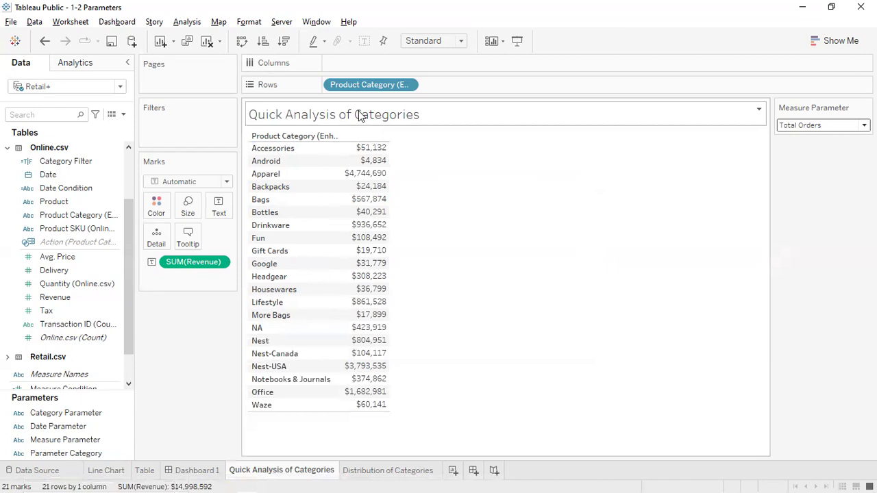
double_click(397, 116)
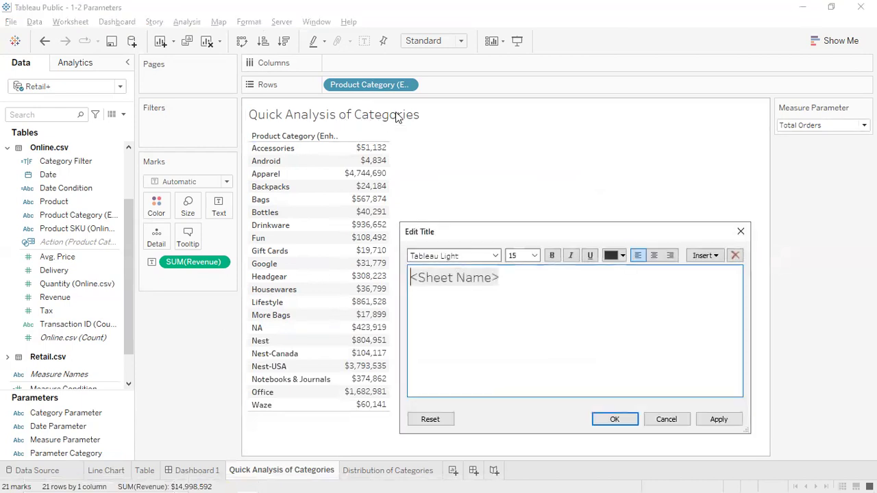
left_click(665, 419)
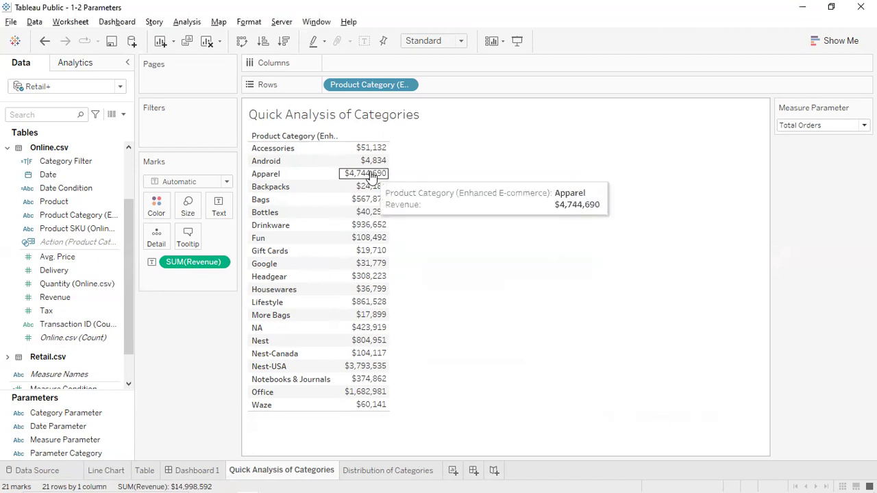
right_click(306, 140)
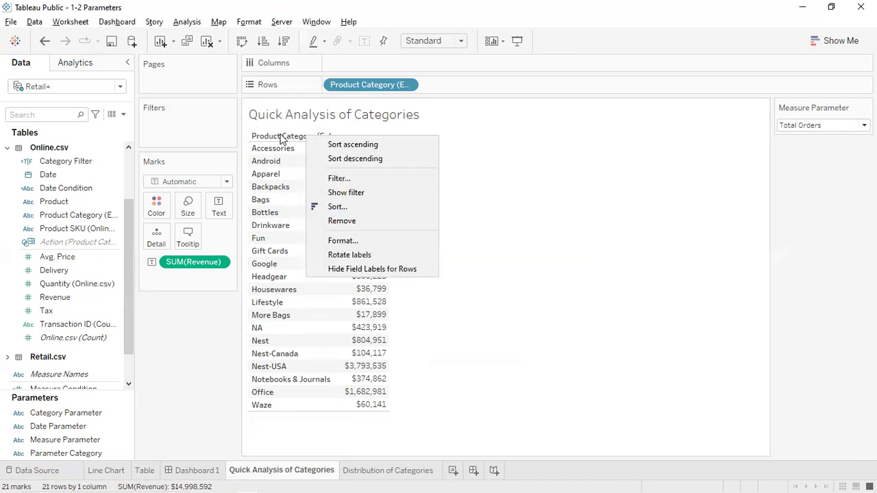
left_click(283, 139)
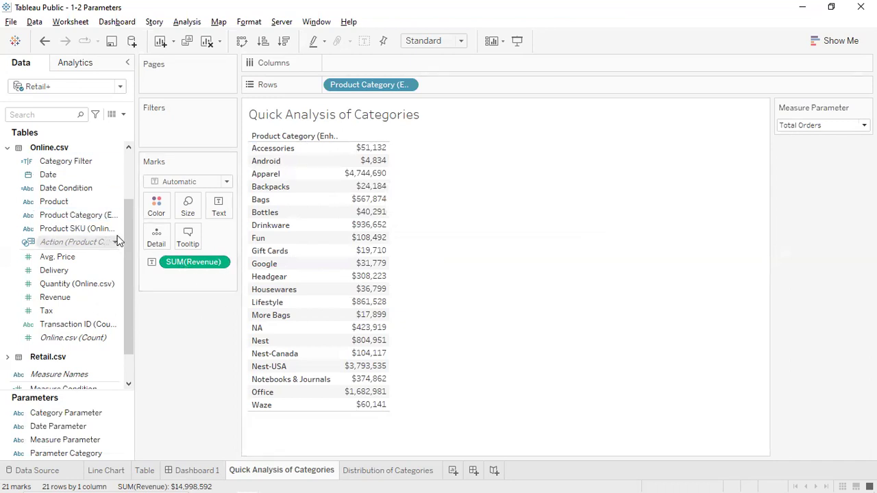
scroll(73, 276, "up", 2)
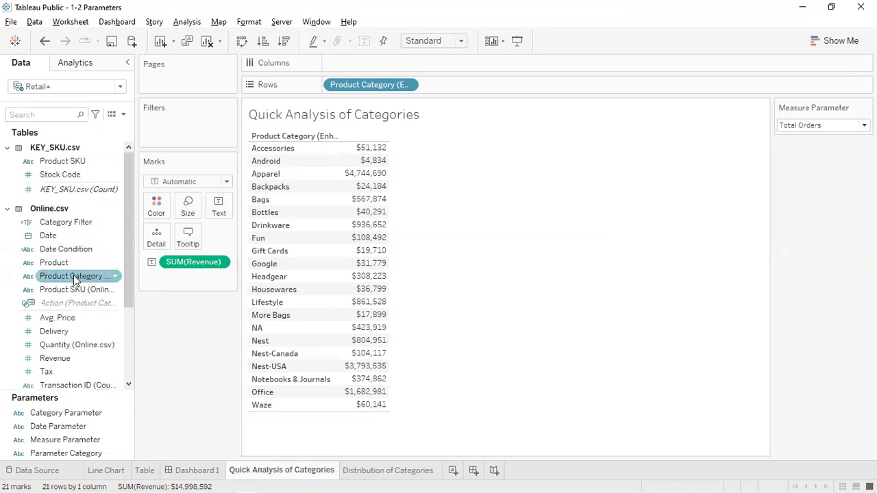
scroll(74, 279, "down", 3)
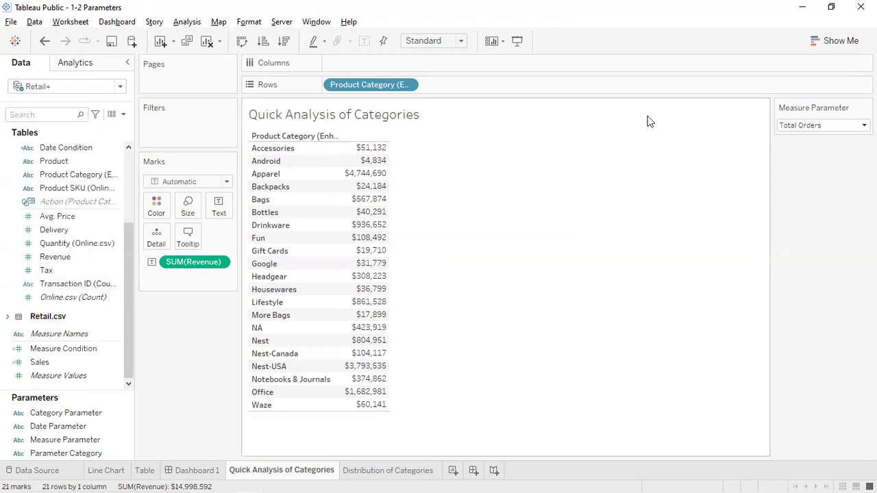
left_click(795, 130)
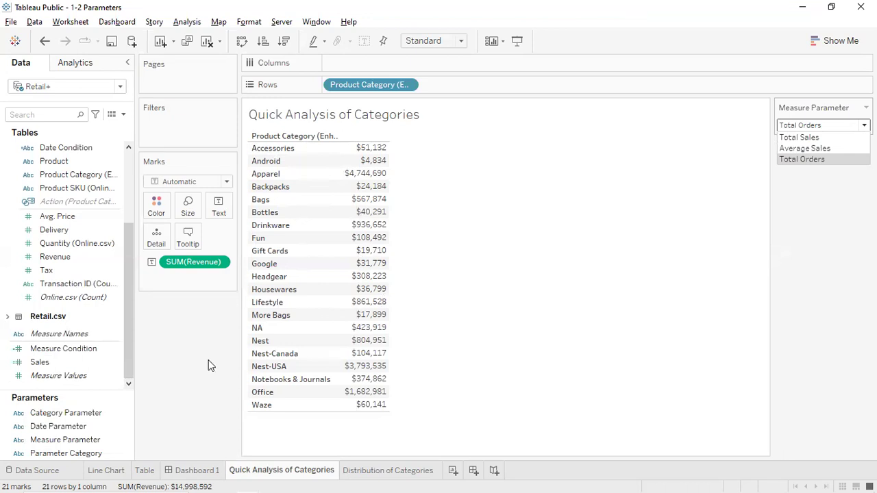
left_click(176, 307)
scroll(77, 305, "up", 3)
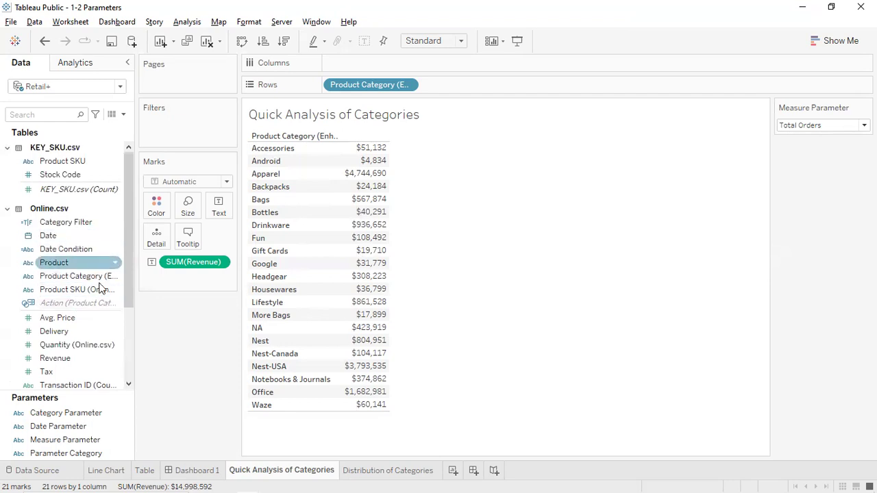
left_click(81, 318)
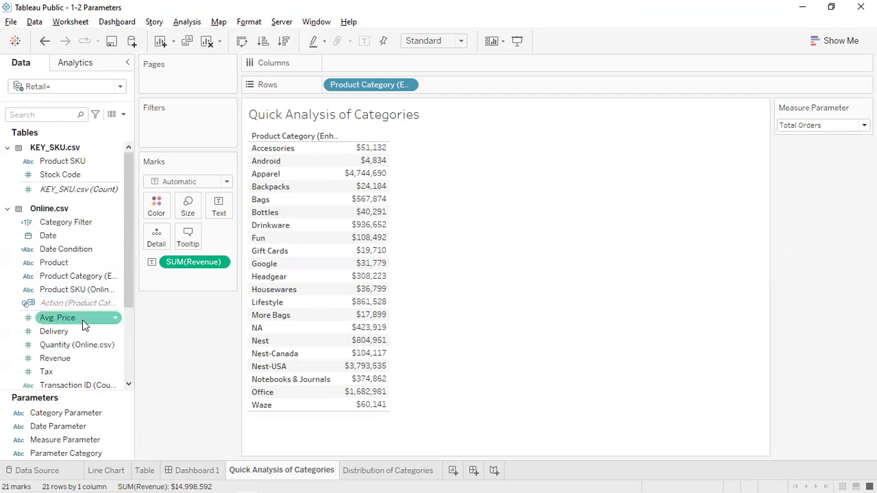
- Open the Measure Condition calculated field for editing and copy its entire CASE formula
scroll(82, 320, "down", 3)
scroll(82, 319, "down", 4)
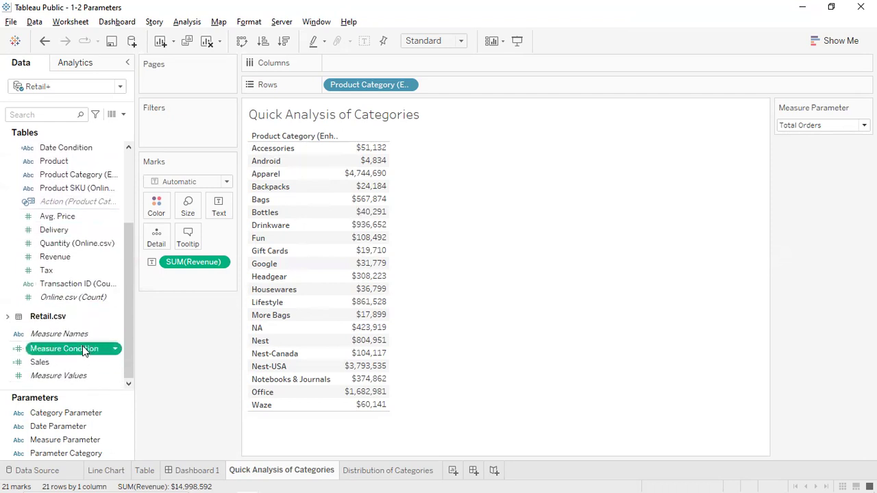
right_click(82, 348)
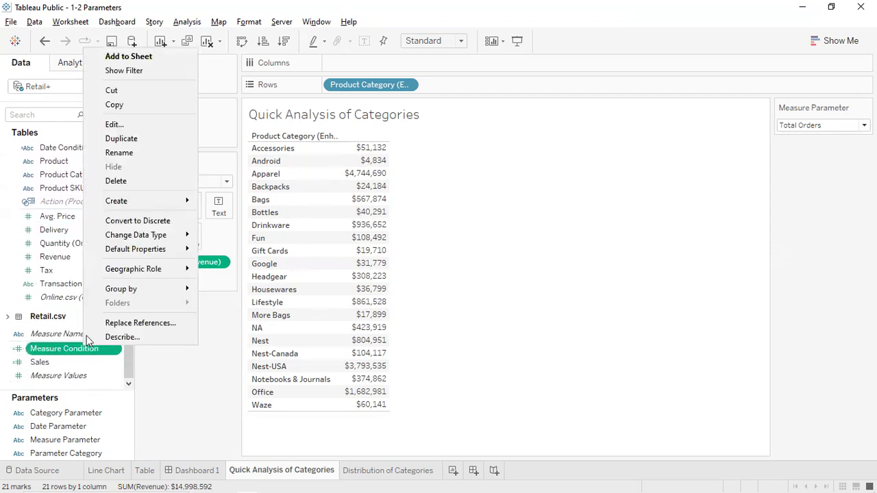
left_click(123, 128)
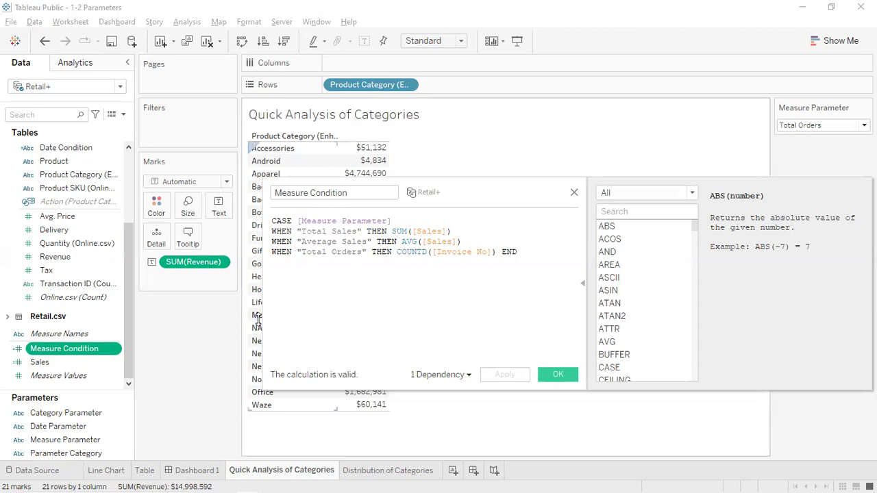
left_click_drag(524, 251, 255, 199)
key("ctrl+c")
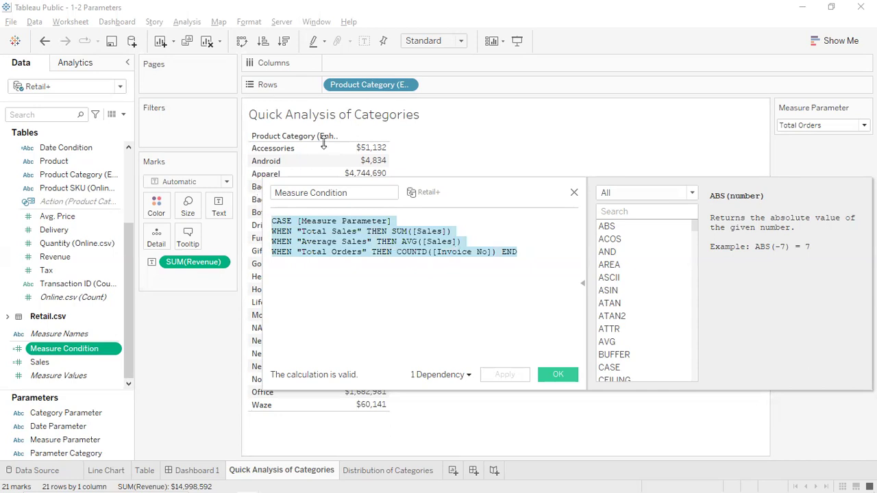
- Switch to Google Chrome and open the ChatGPT site
mouse_move(328, 478)
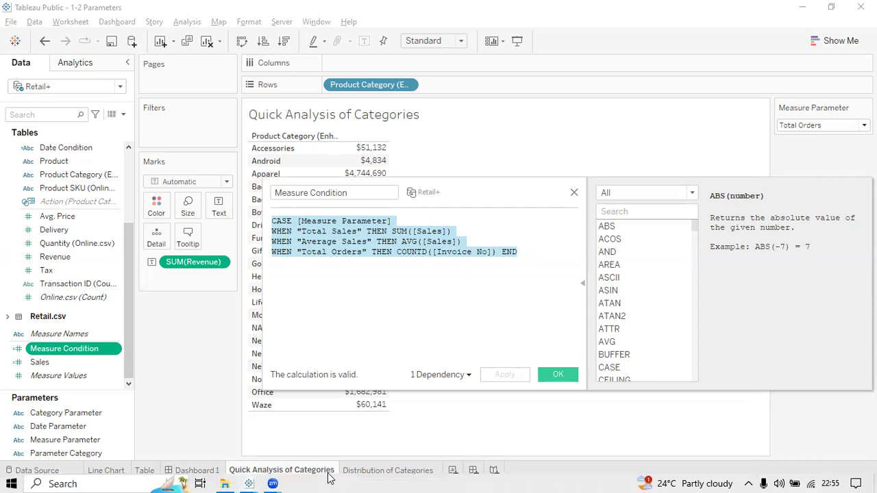
key("super")
type("chrom")
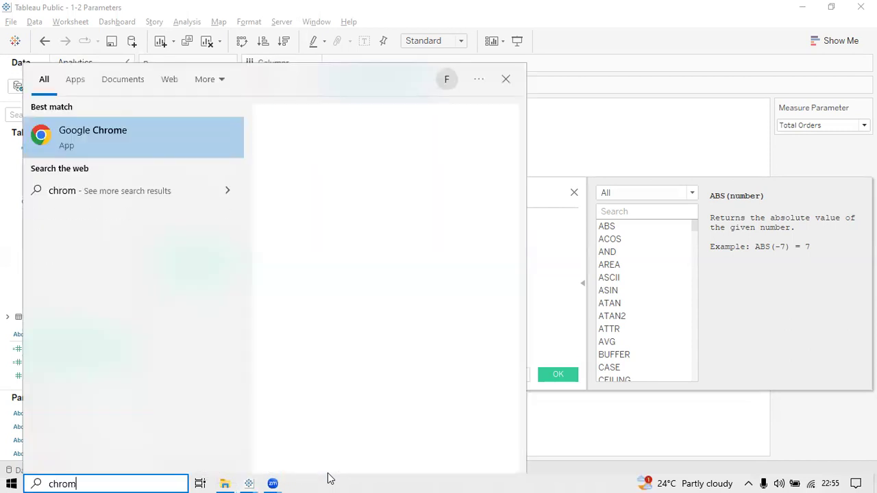
left_click(104, 126)
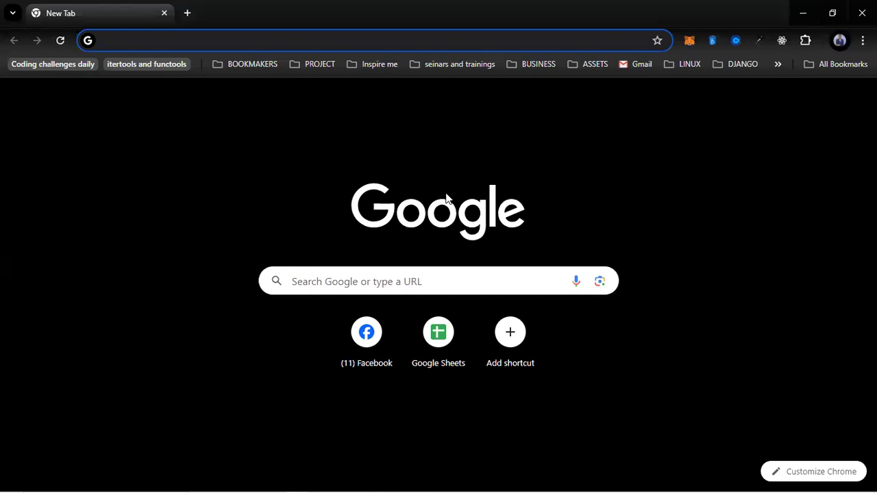
type("cha")
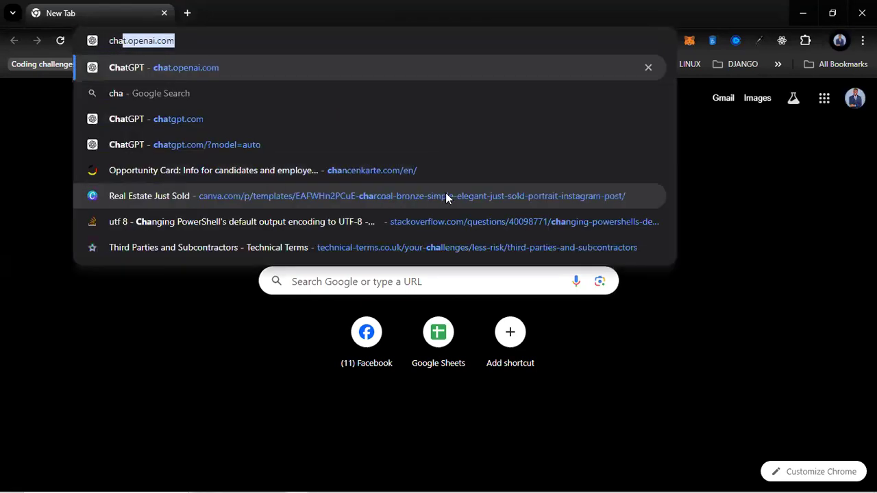
key("Return")
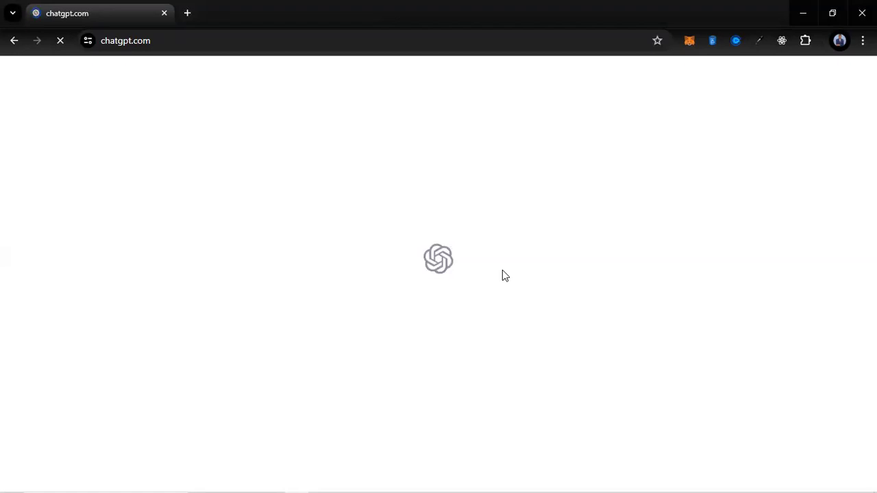
- Open Microsoft Copilot on Bing, paste the copied CASE formula into the prompt and dismiss the Rewards extension offer
left_click(199, 51)
type("bin")
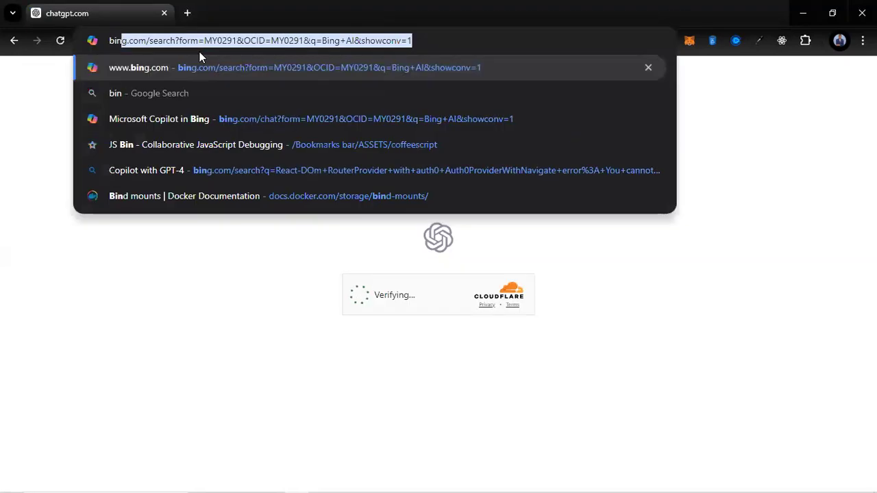
key("Return")
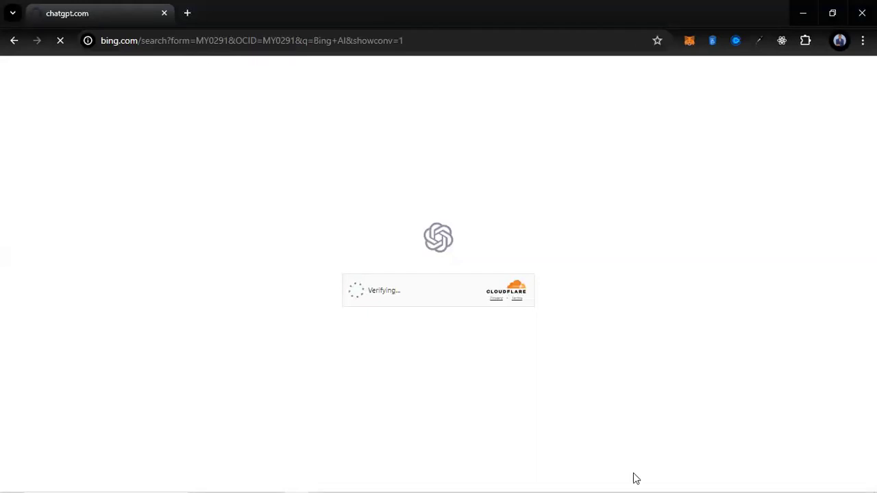
mouse_move(769, 458)
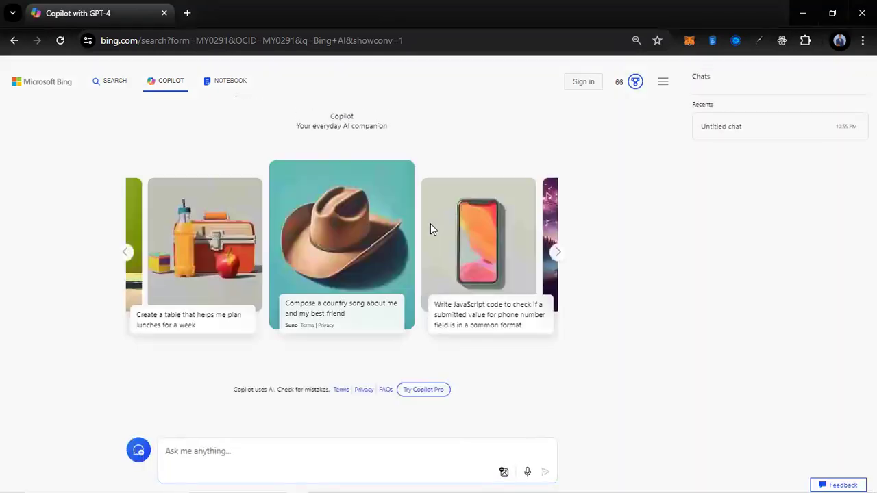
key("ctrl+v")
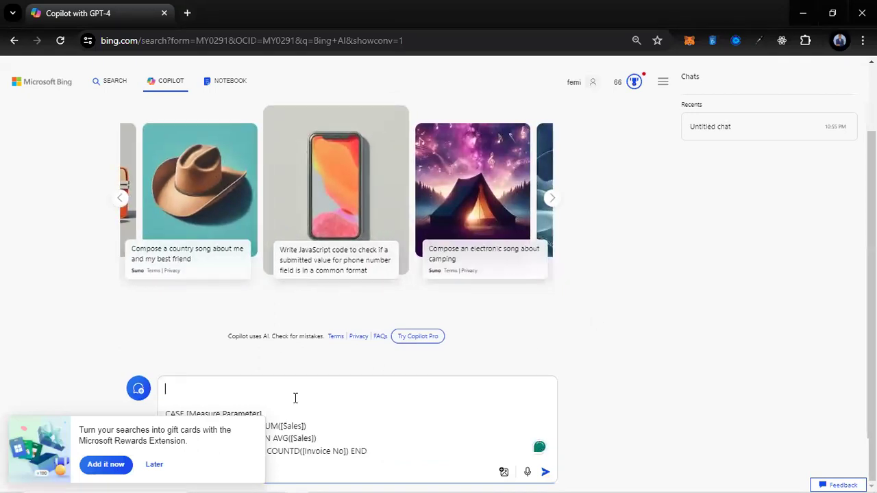
left_click(154, 465)
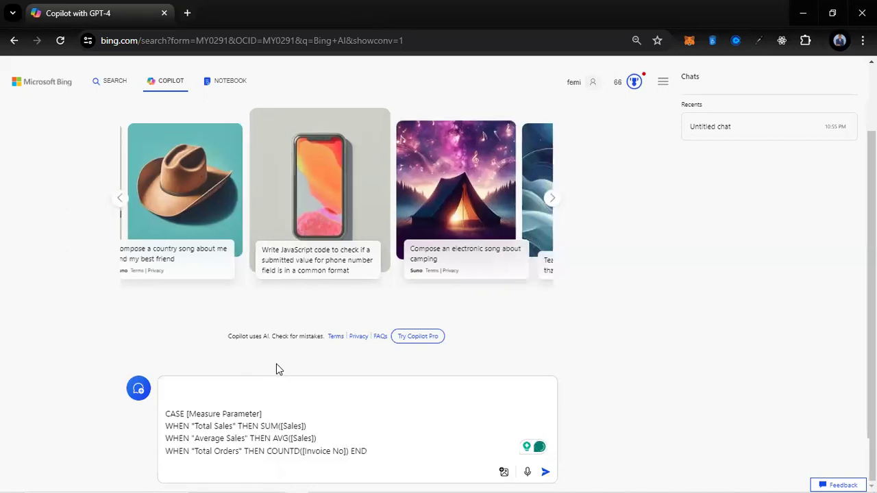
- Send the formula to Copilot with the request "conver this case statement for my tableu calculated field into IF statement", completing the verification
left_click(251, 392)
type("co")
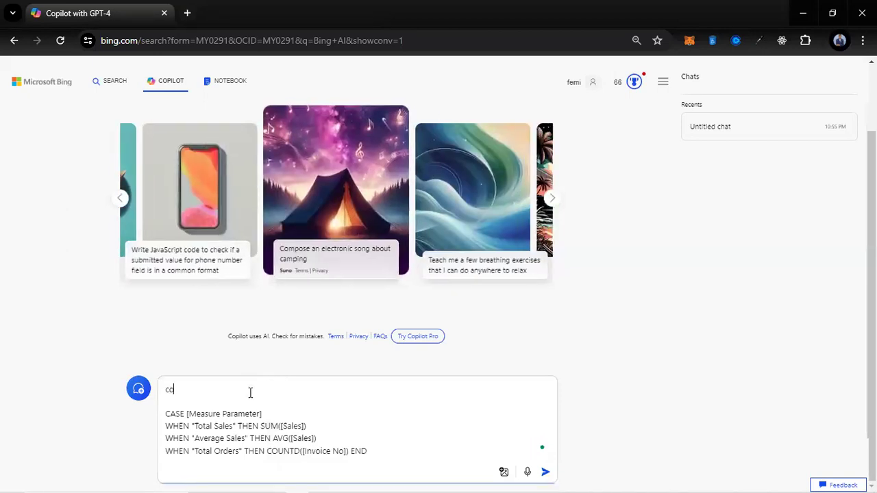
type("nver this case")
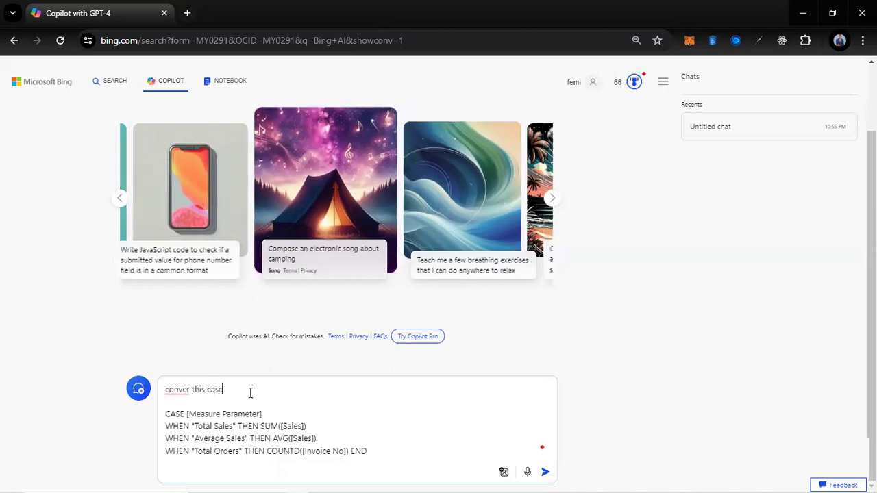
type(" statement ")
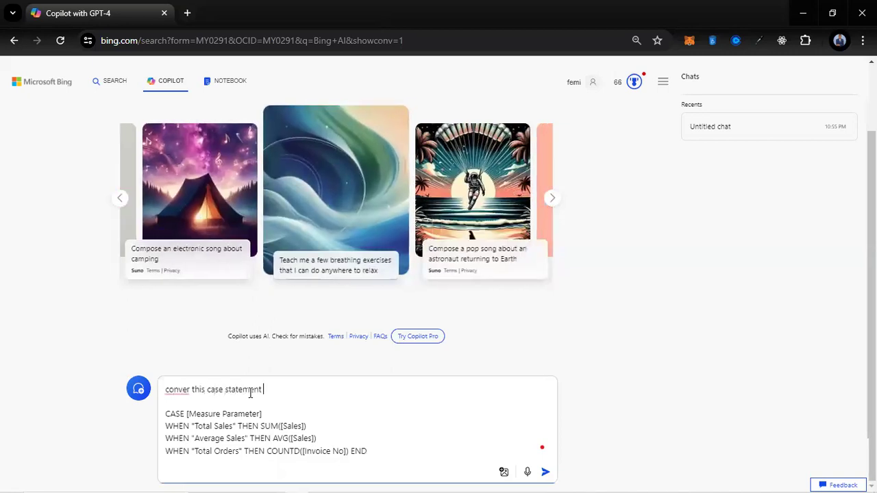
type("for my tableu calcul")
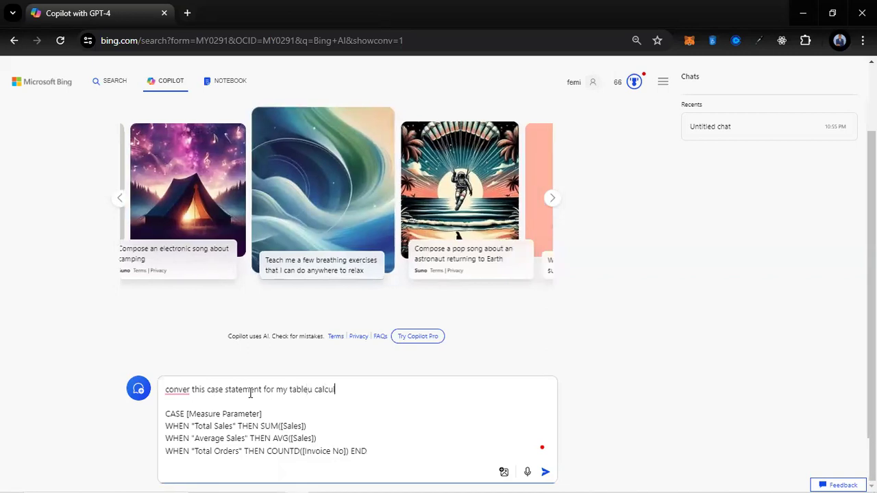
type("ated fiel")
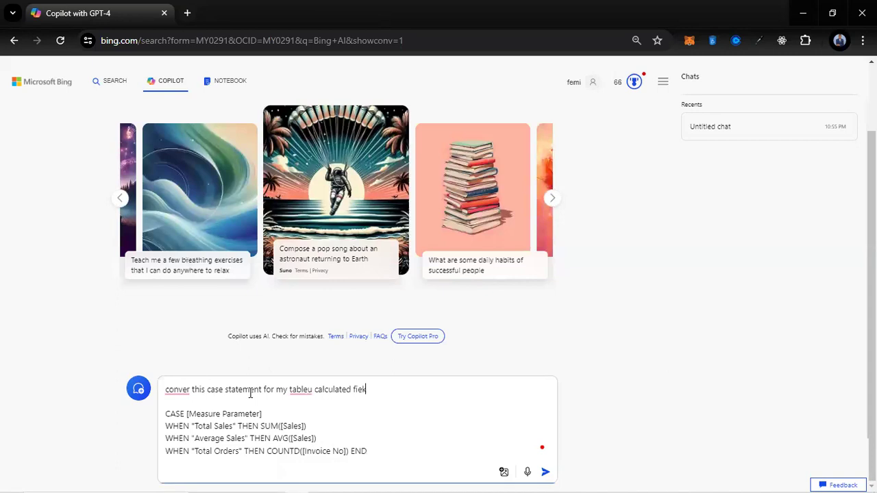
key("BackSpace")
type("ld in to")
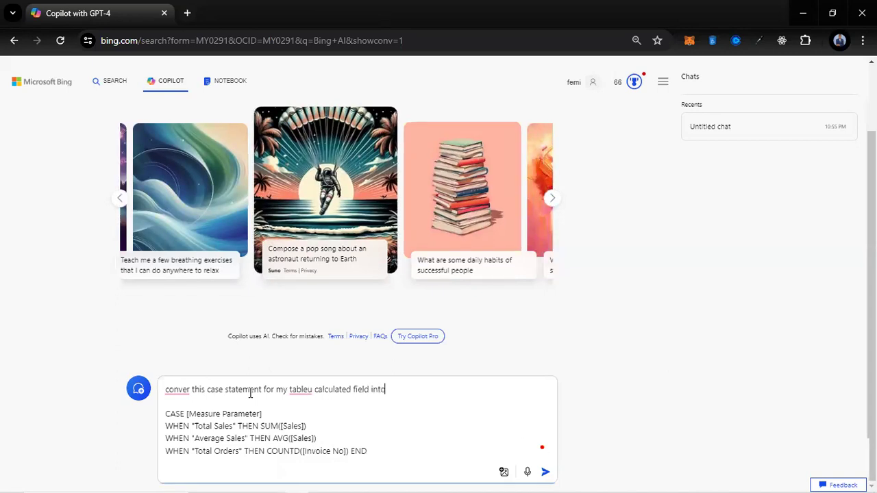
type(" us")
key("BackSpace")
key("BackSpace")
type("IF statement")
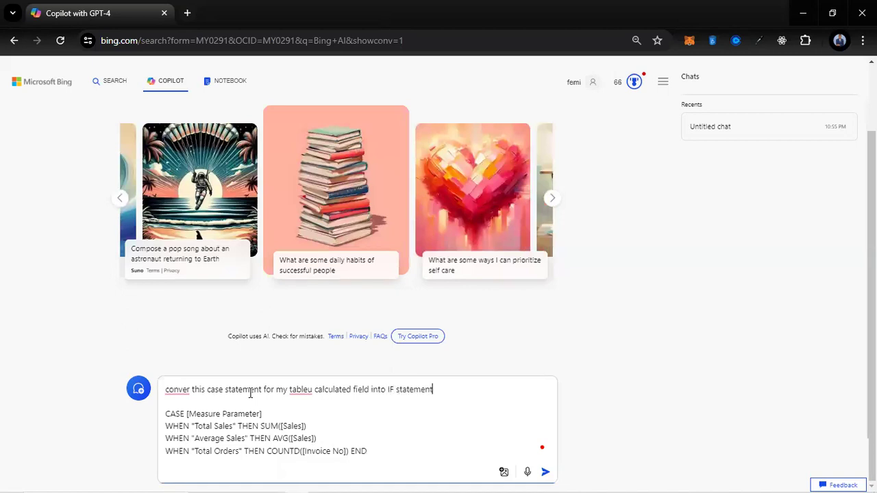
key("Return")
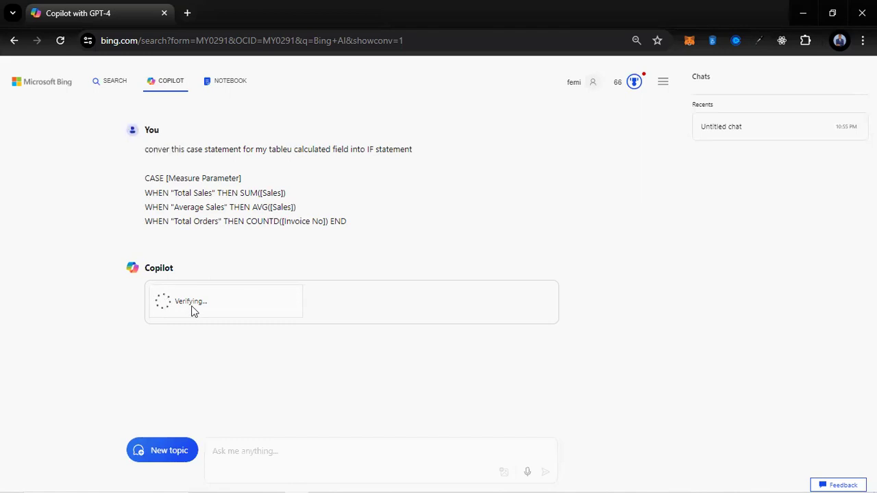
left_click(165, 302)
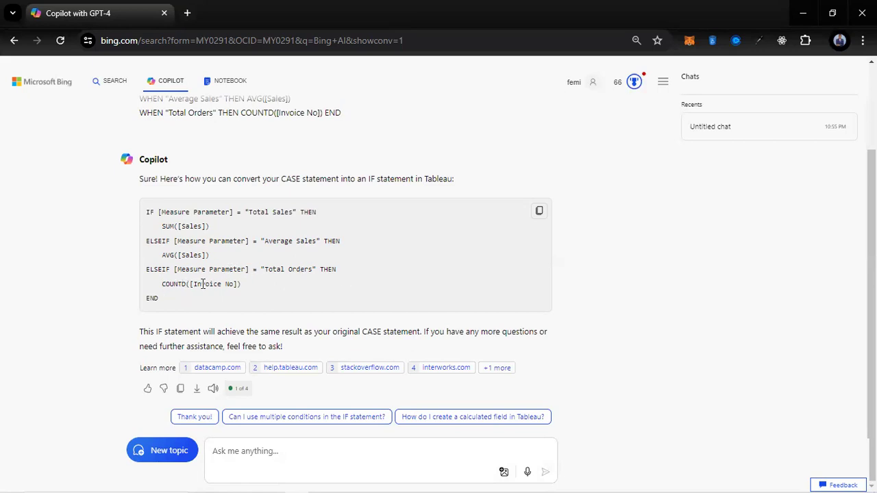
- Compare Copilot's IF statement in Chrome with the CASE formula of Measure Condition in Tableau
key("alt+Tab")
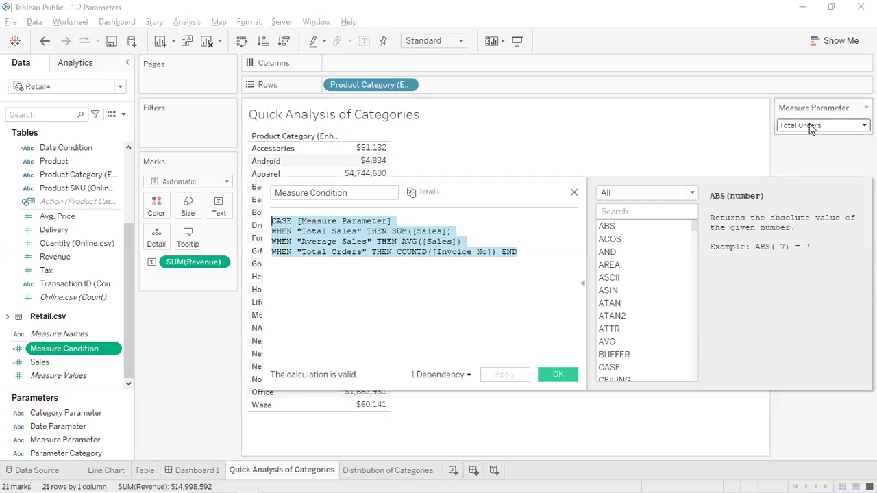
key("alt+Tab")
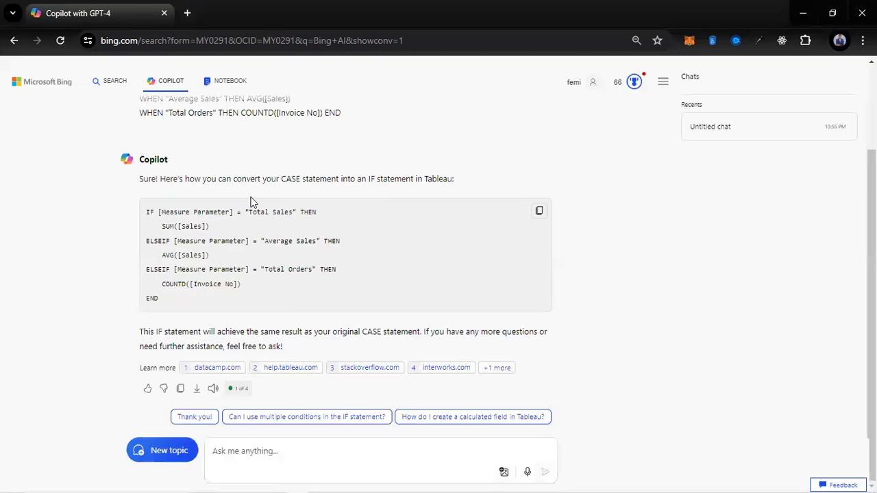
key("alt+Tab")
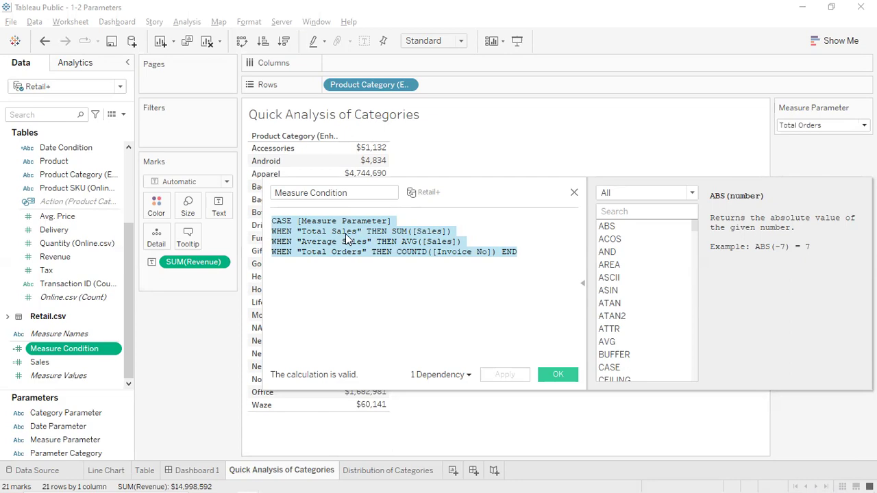
key("alt+Tab")
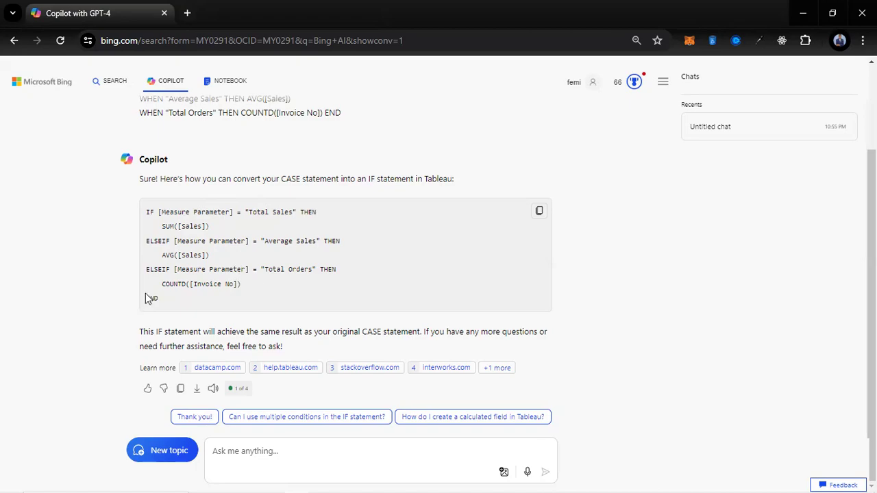
key("alt+Tab")
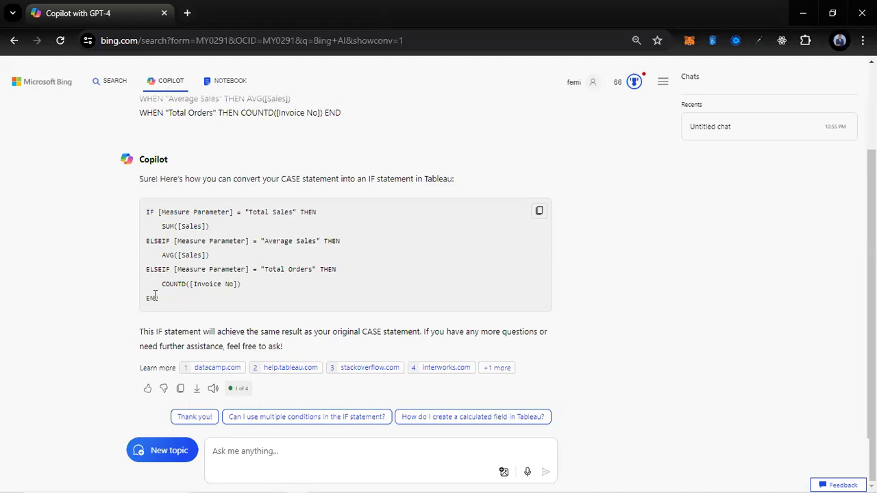
- Return to Tableau and close the Measure Condition calculation, keeping its CASE formula
key("alt+Tab")
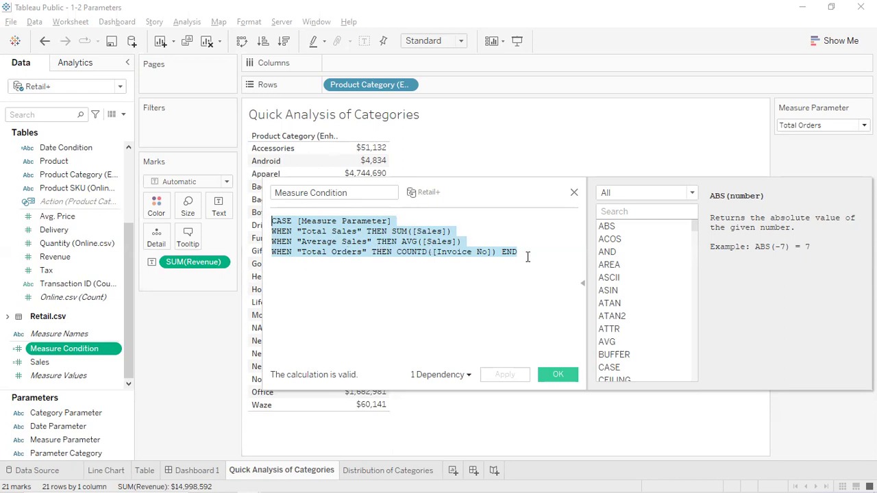
left_click(557, 375)
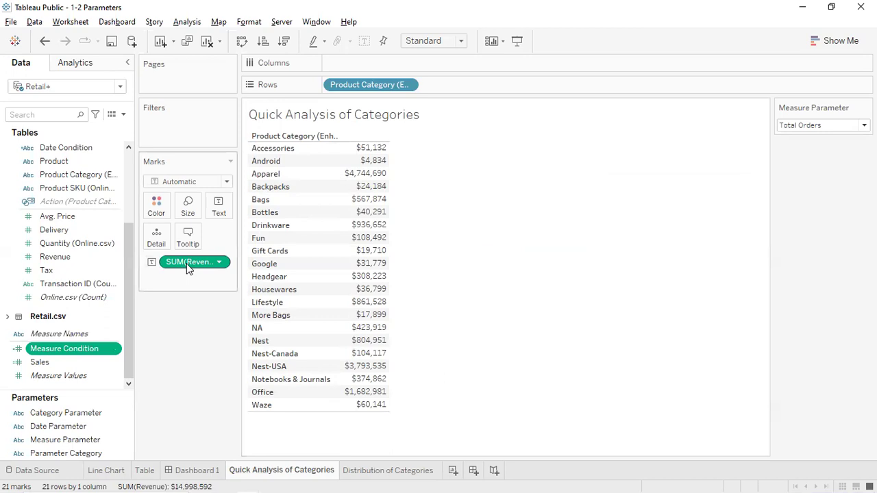
mouse_move(69, 347)
left_mouse_down()
mouse_move(193, 263)
mouse_move(78, 347)
mouse_move(77, 327)
mouse_move(78, 351)
left_mouse_up()
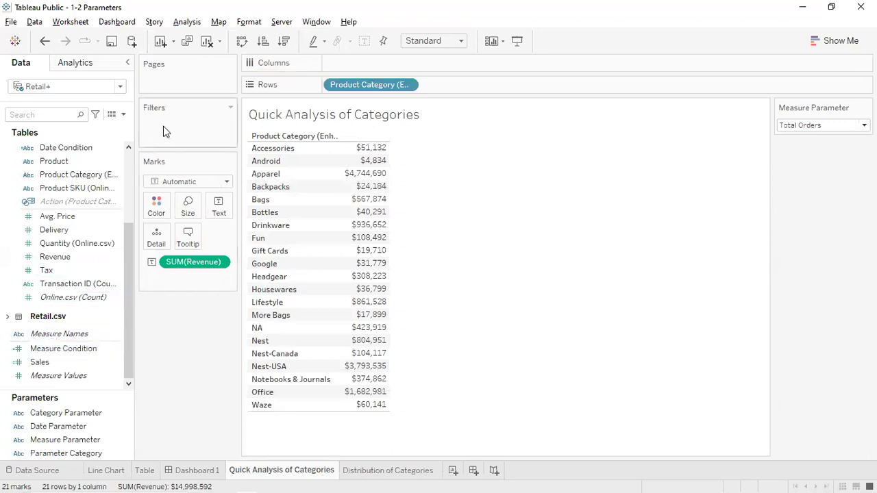
- Create a calculated field named "Link Measure Paremeter"
left_click(123, 115)
left_click(84, 128)
type("Link Measure ")
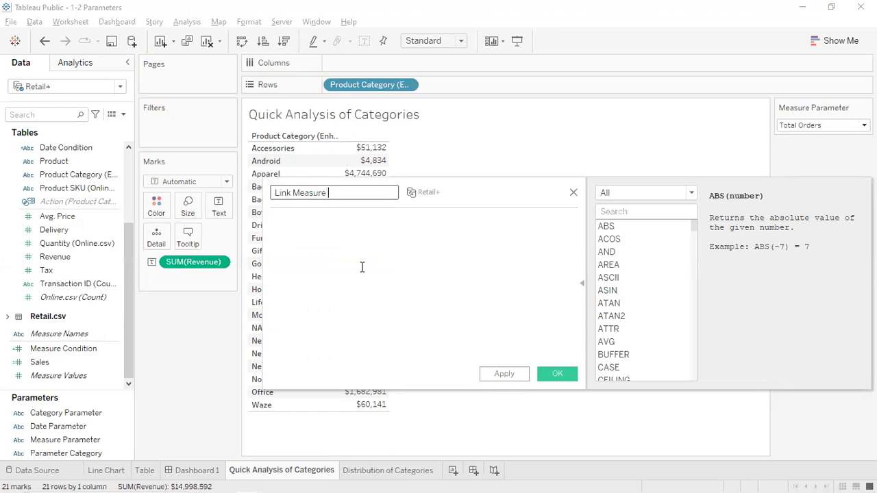
type("Paremeter")
key("Tab")
- Begin the calculation with IF [Measure Parameter] = "Total Sales" THEN SUM([Sales]), checking it against Copilot's version
type("if")
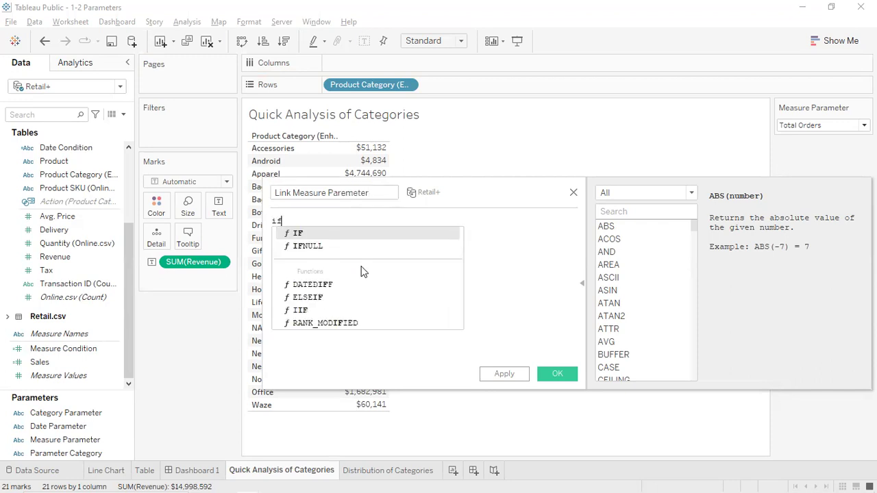
key("Return")
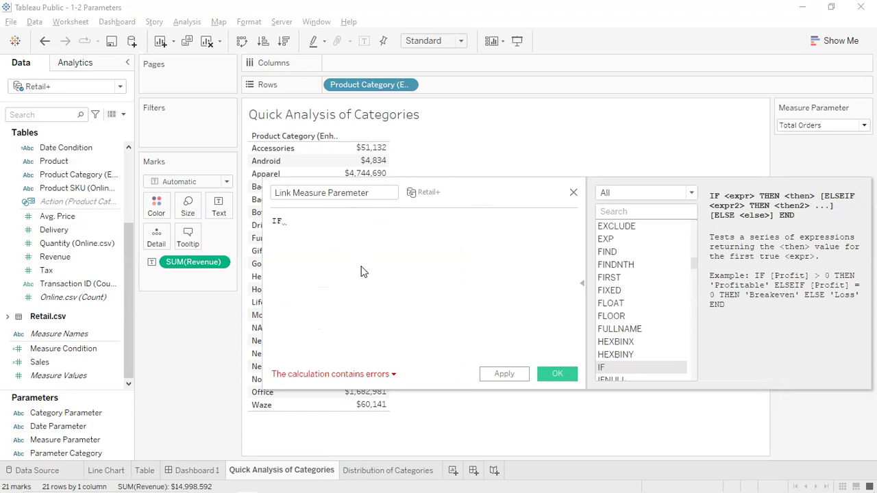
type("me")
key("Down")
key("Return")
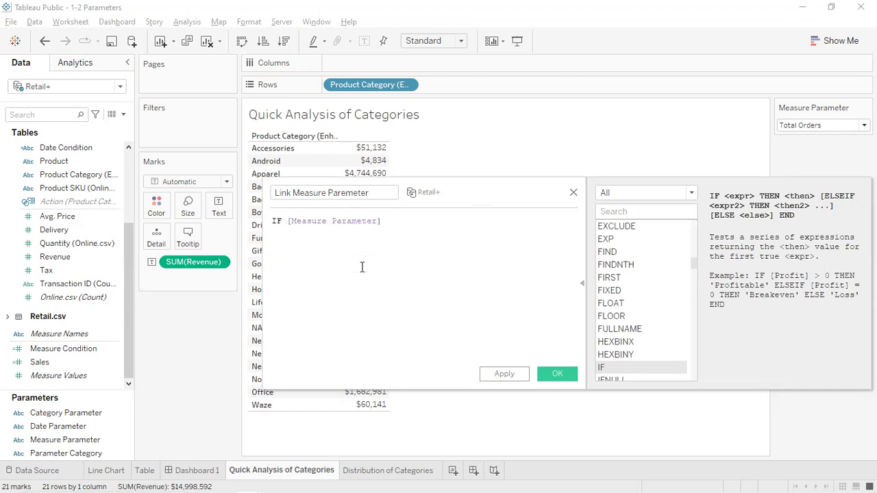
type("= \"Total Sales\" T")
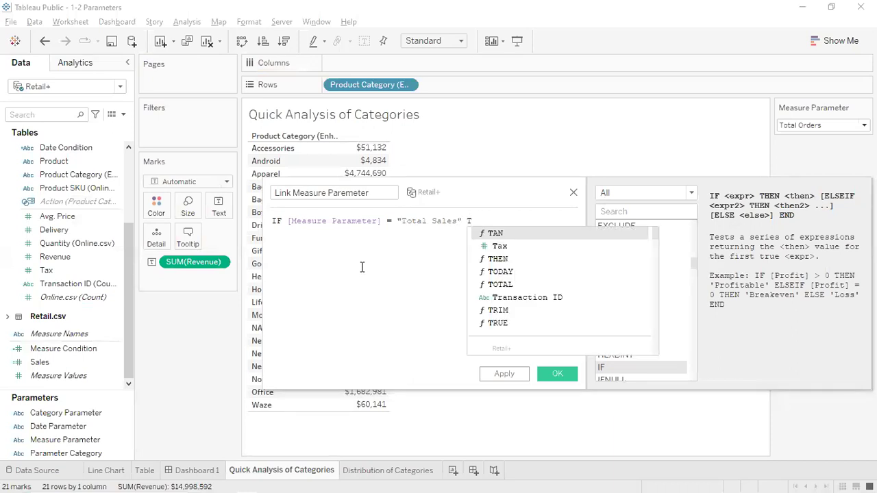
type("HEN")
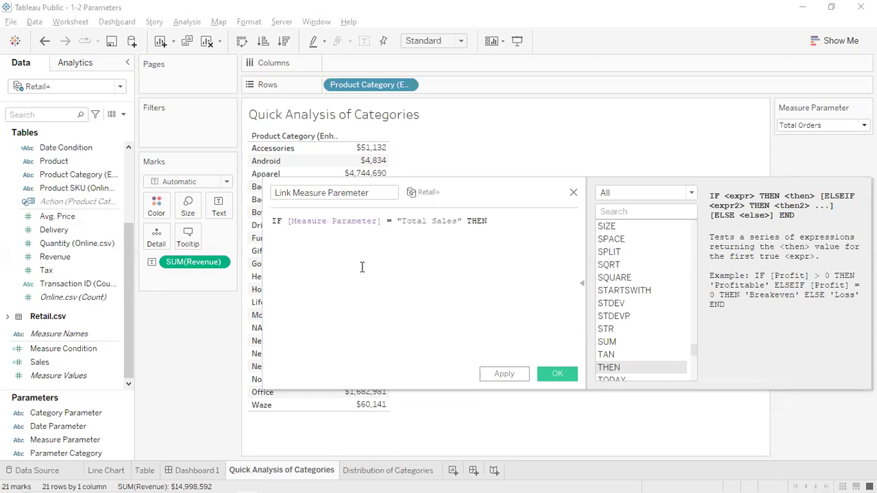
type(" SU")
key("Return")
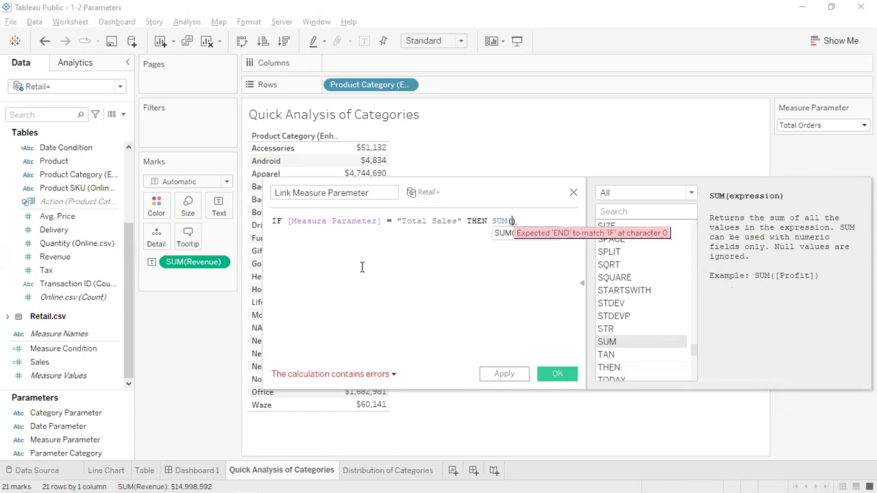
key("alt+Tab")
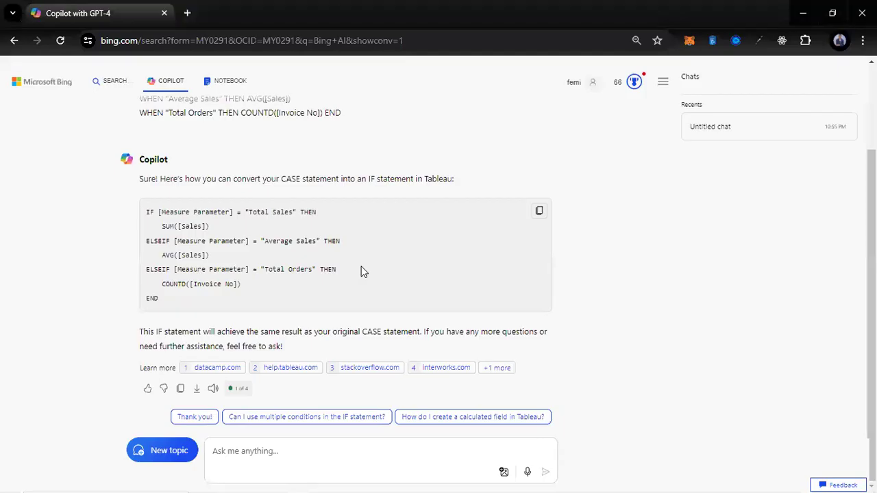
key("alt+Tab")
type("Sa")
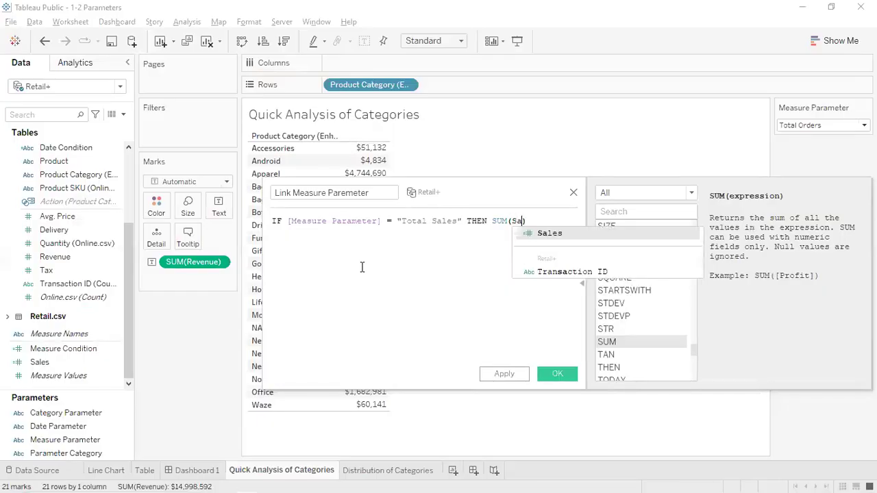
key("Return")
type(",")
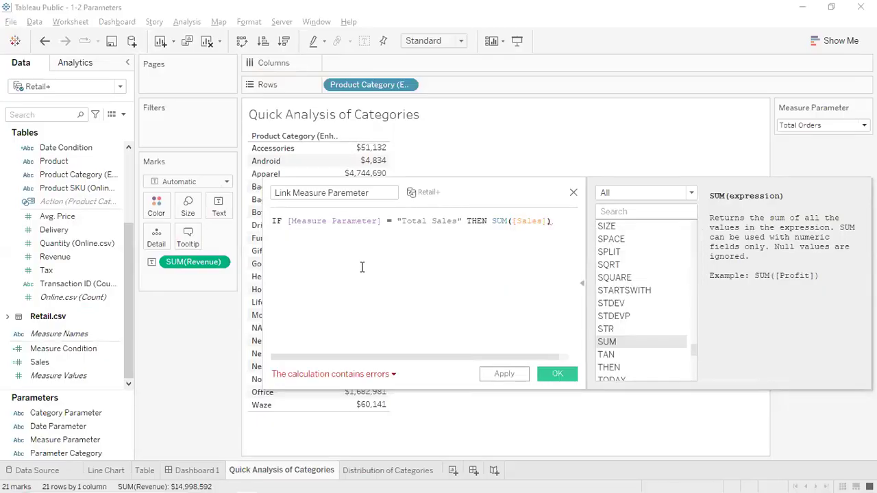
key("BackSpace")
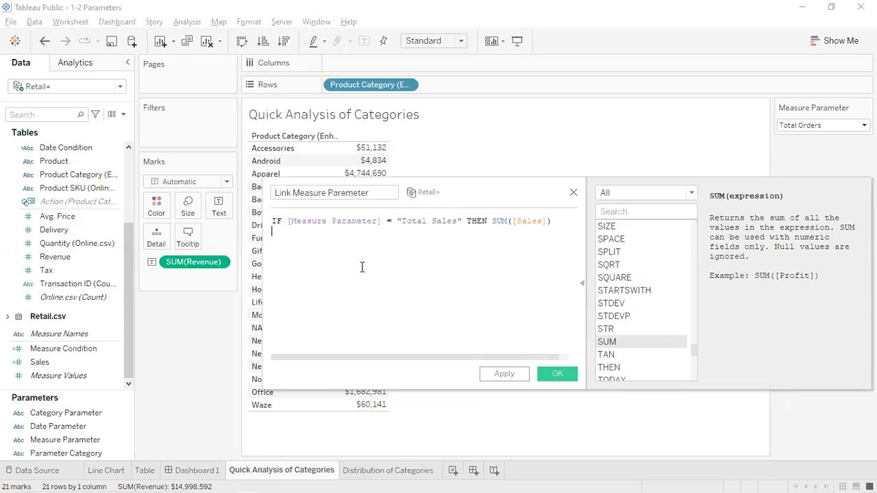
- Add a second line to the calculation: ELSEIF [Measure Parameter] = "Average Sales" THEN AVG([Sales])
key("Return")
type("els")
key("Return")
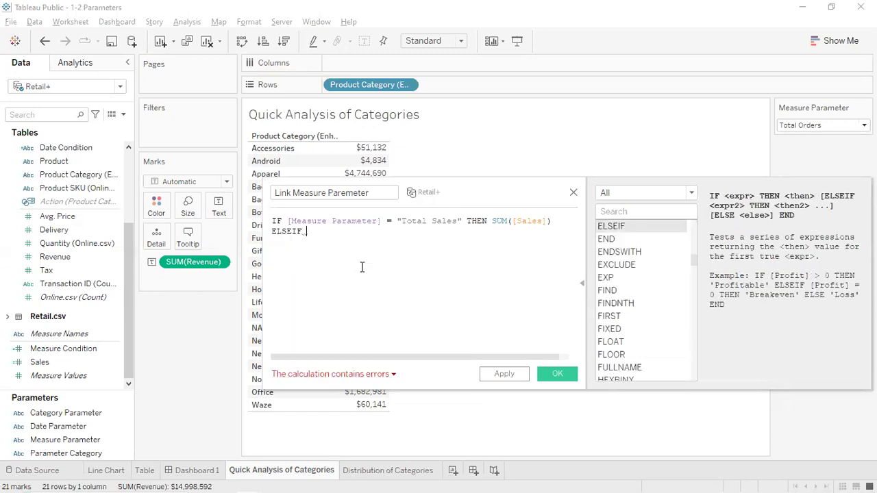
type("Me")
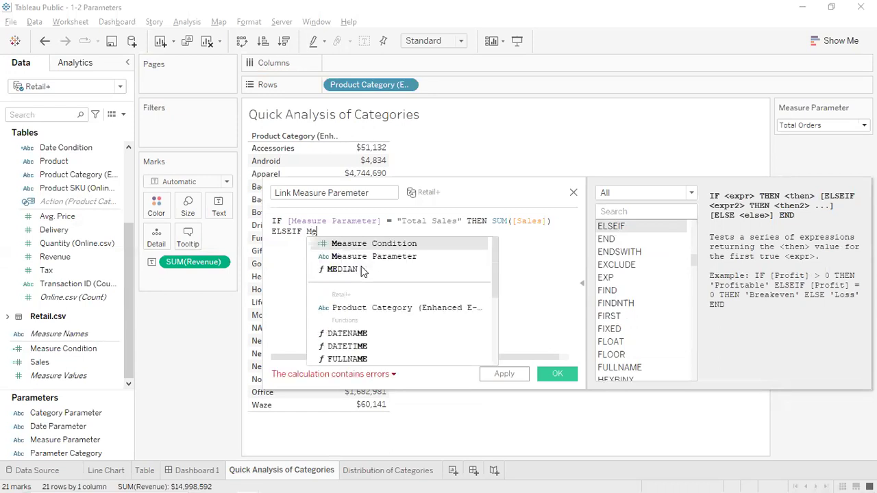
key("Down")
key("Return")
type("=")
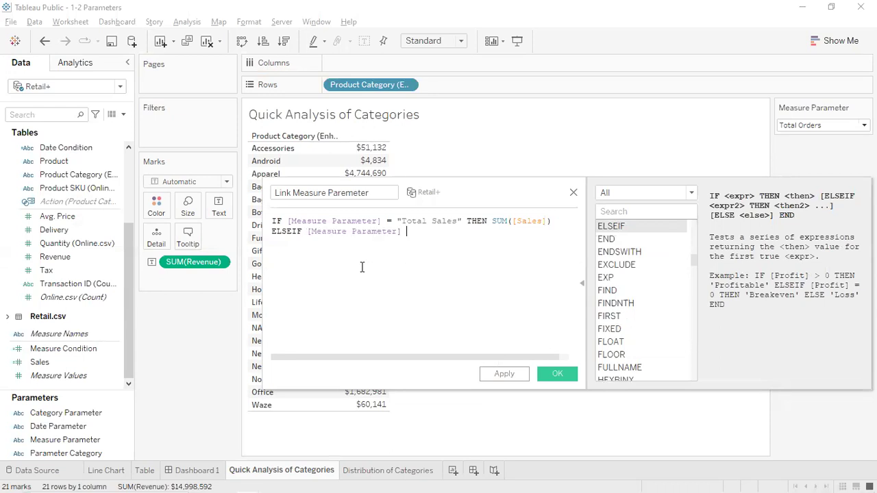
type(" \"")
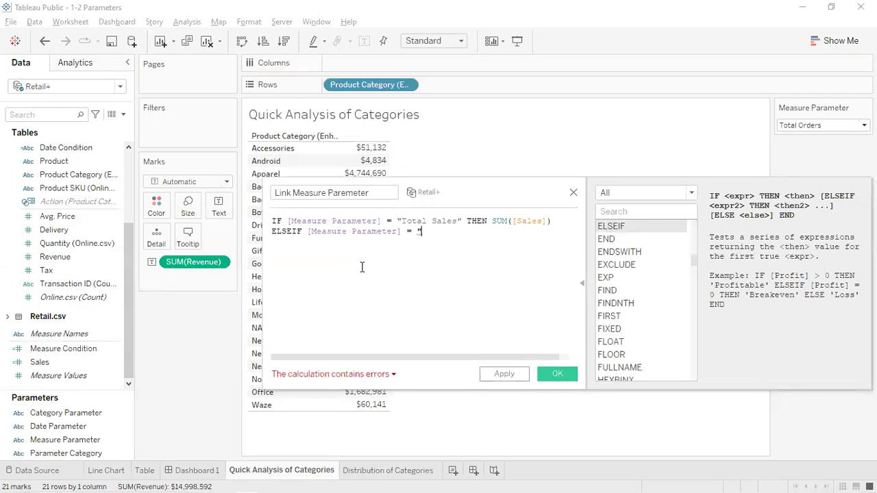
type("Averg")
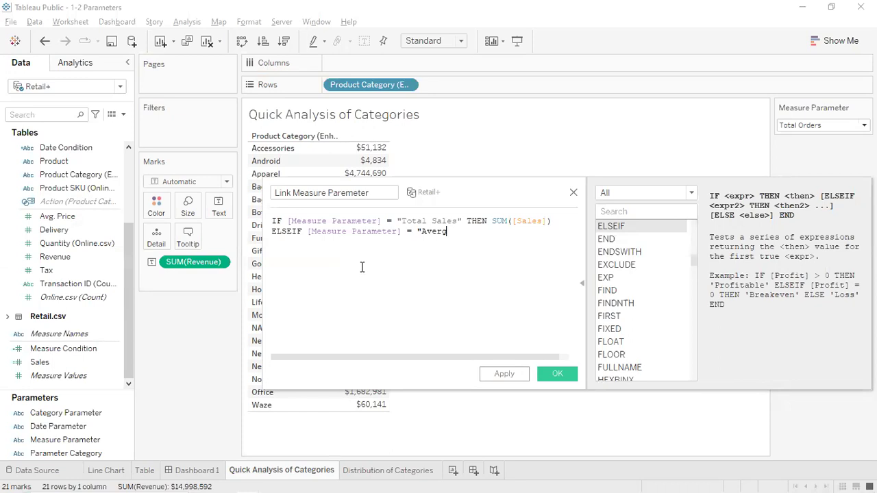
key("BackSpace")
type("age Sales\" THEN AVG(SA")
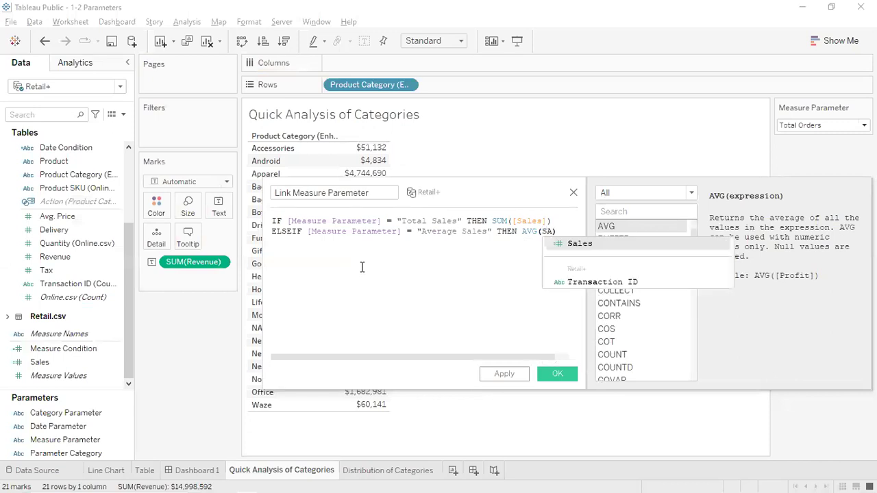
key("Return")
key("Return")
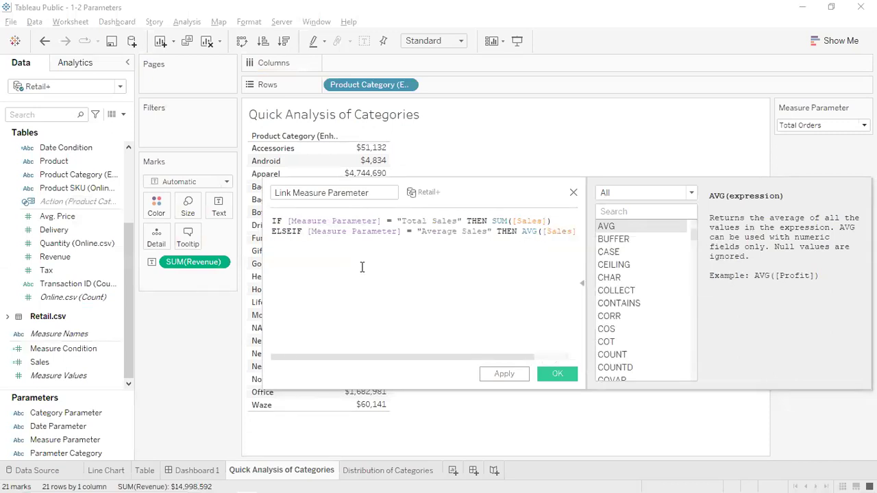
- Finish the calculation with ELSE COUNTD([Sales]) END and save the calculated field
type("ELS")
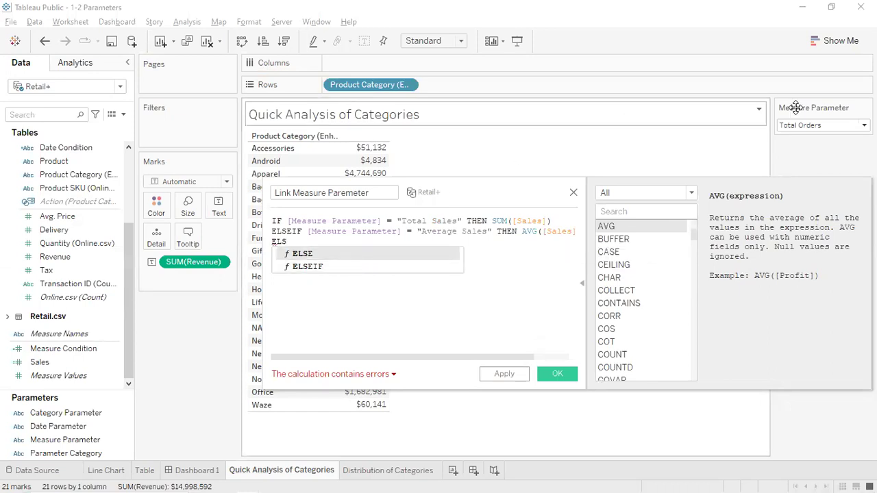
left_click(378, 253)
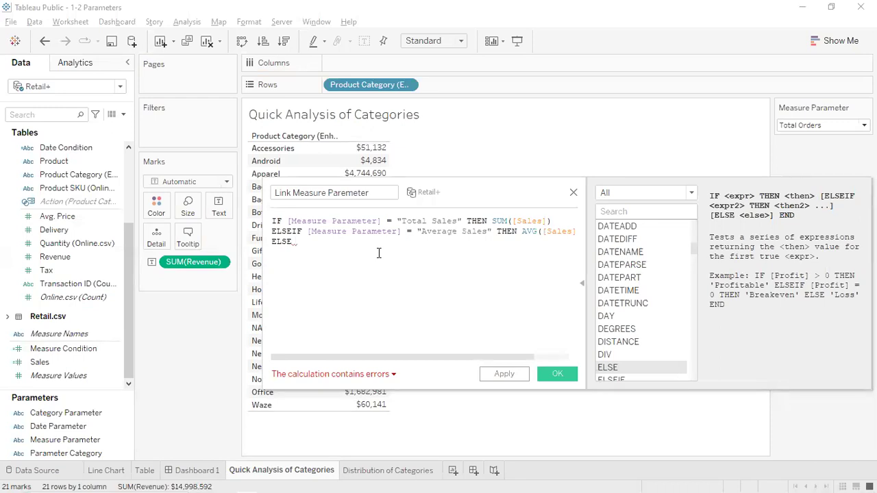
type("COU")
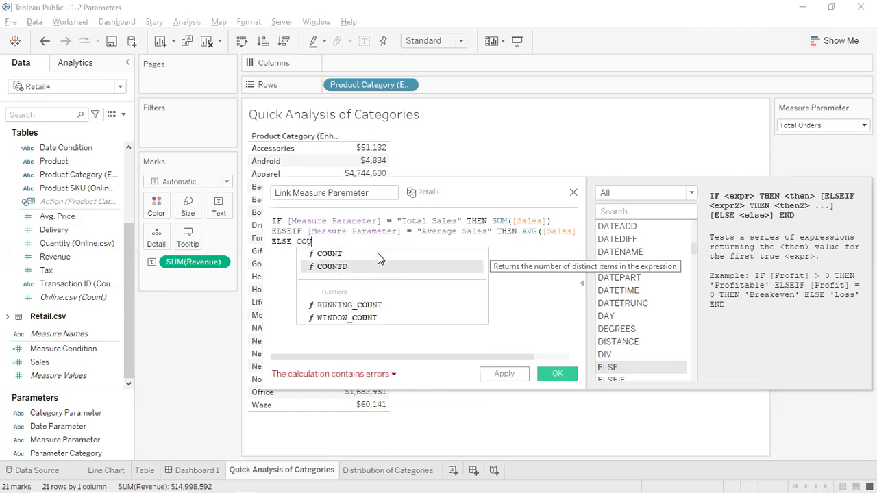
key("Return")
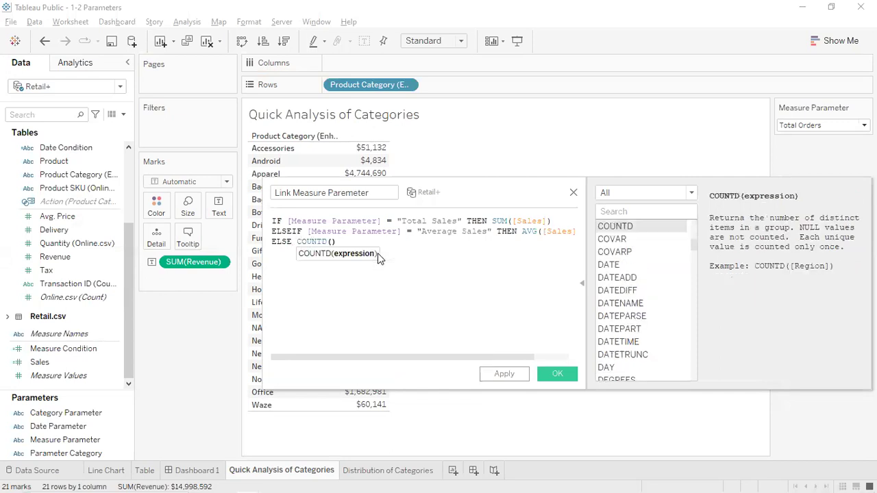
type("[Sales])")
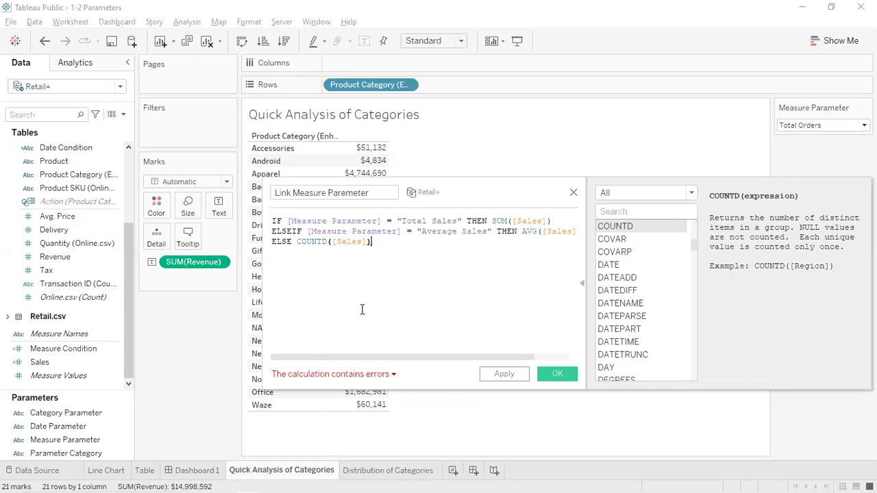
mouse_move(369, 241)
type("END")
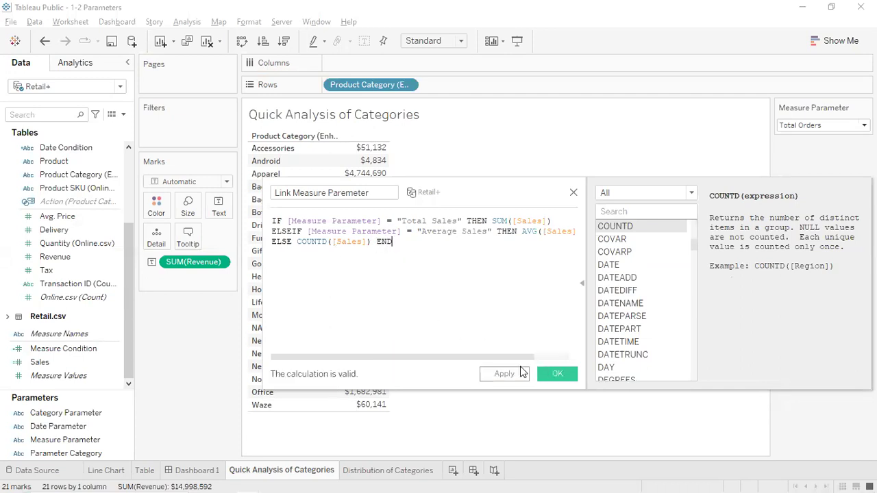
left_click(557, 373)
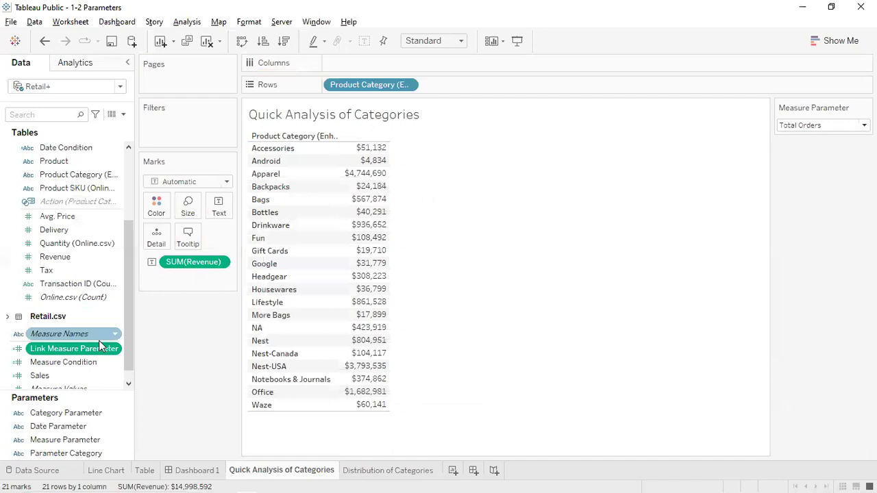
- Set the Measure Parameter control to Average Sales
left_click(824, 125)
left_click(818, 145)
left_click(61, 351)
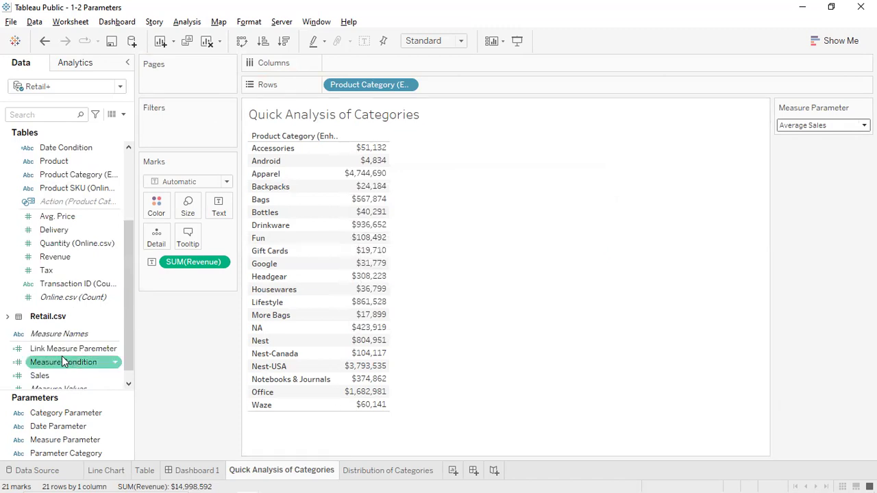
- Try filtering the view by Link Measure Paremeter over its full range of values, and undo the filter
left_click_drag(68, 349, 184, 131)
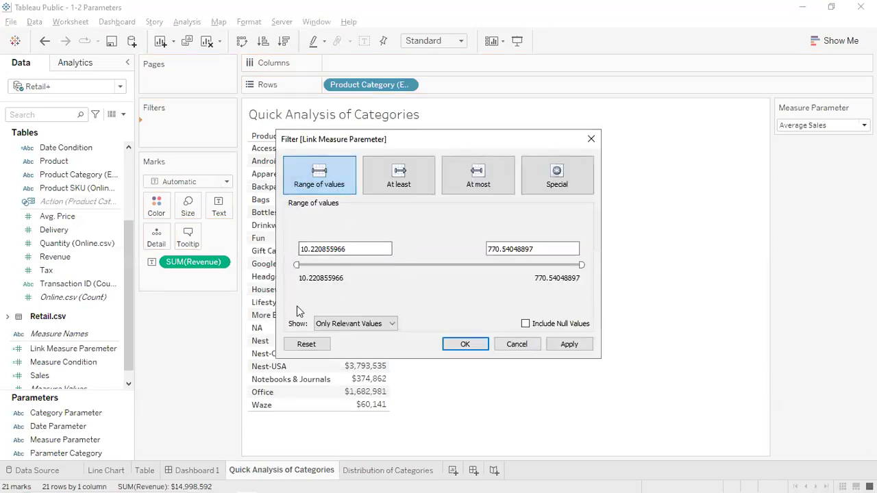
left_click(472, 346)
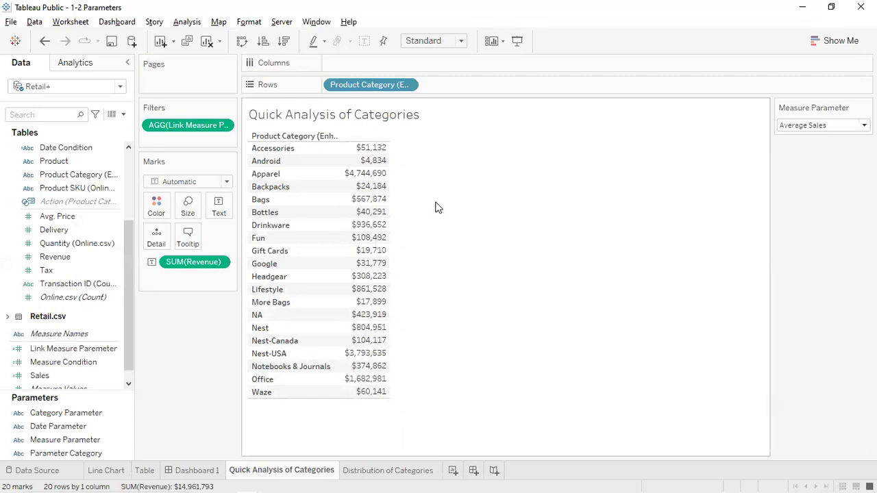
key("ctrl+z")
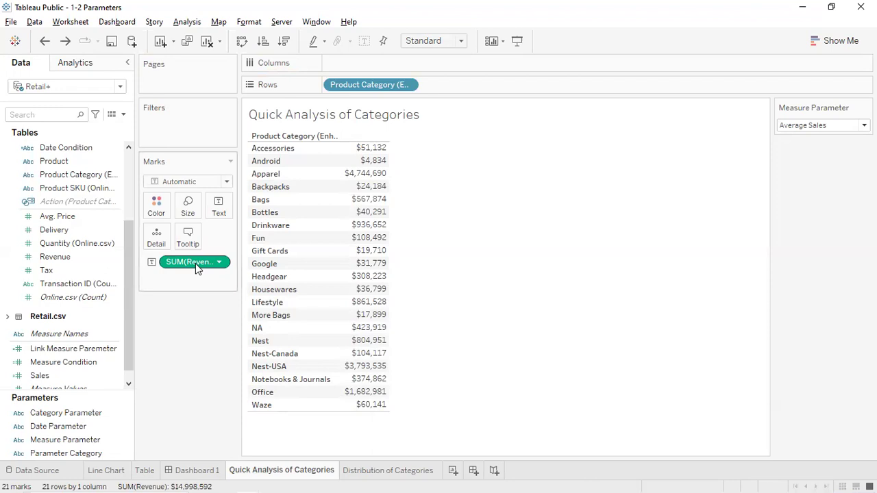
- Add Link Measure Paremeter as a widened column beside Revenue in the table and set Measure Parameter to Total Sales
left_click_drag(58, 350, 382, 192)
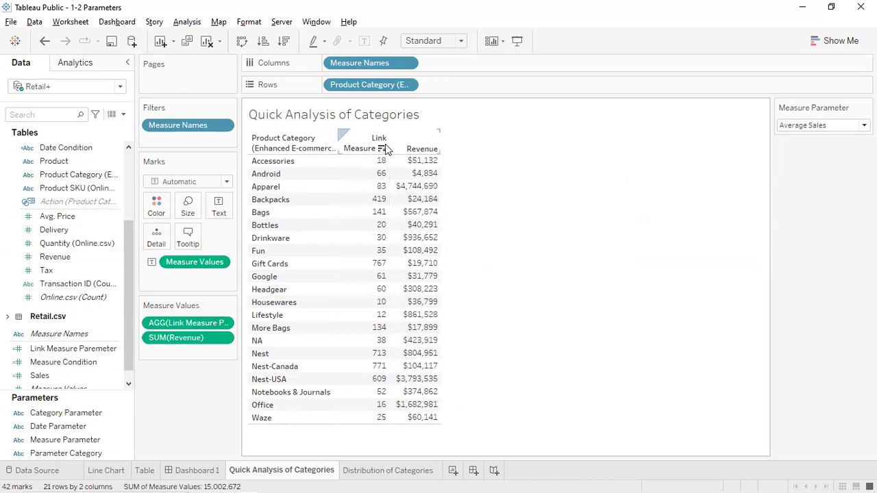
left_click_drag(389, 147, 416, 147)
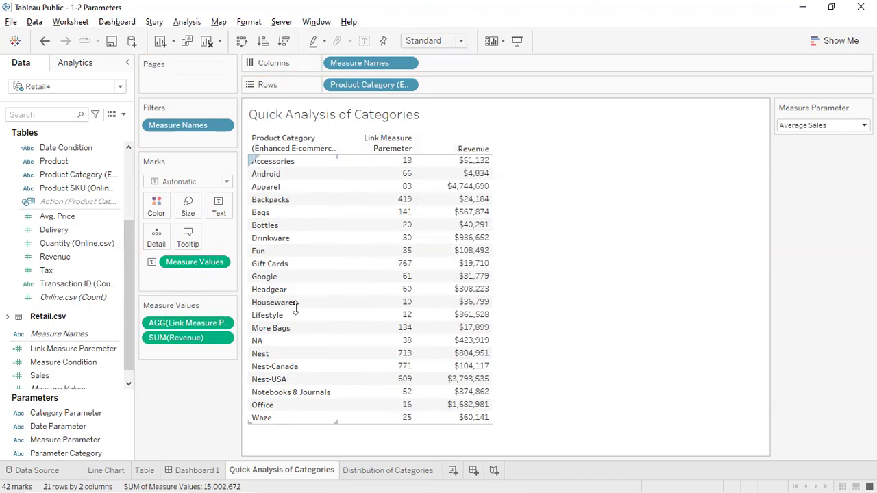
left_click(823, 130)
left_click(806, 135)
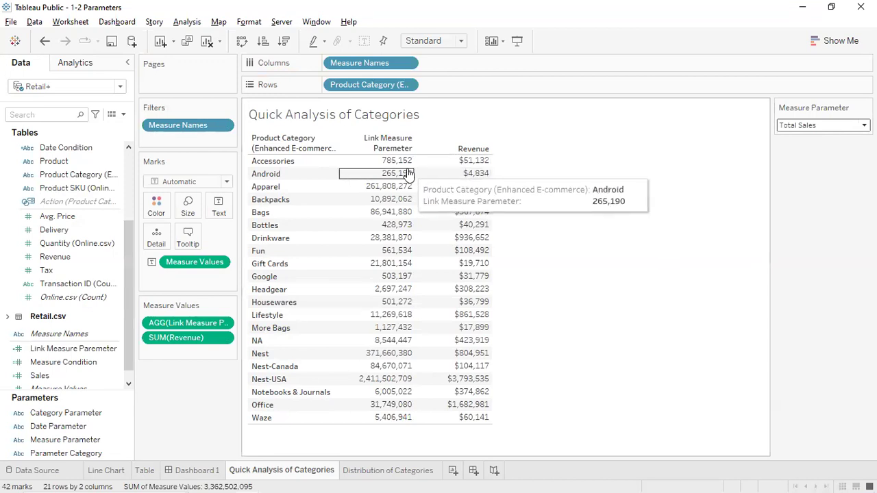
- Switch Measure Parameter to Total Orders and back to Average Sales to compare the Link Measure Paremeter column
left_click(803, 128)
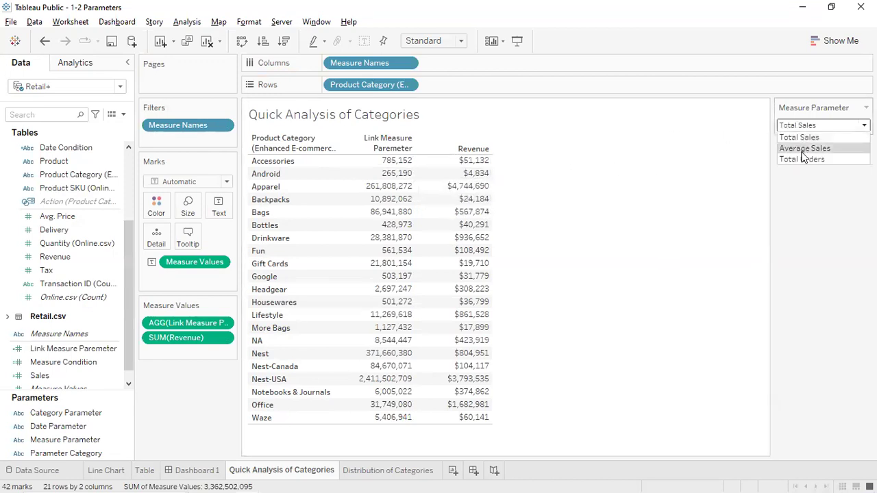
left_click(802, 160)
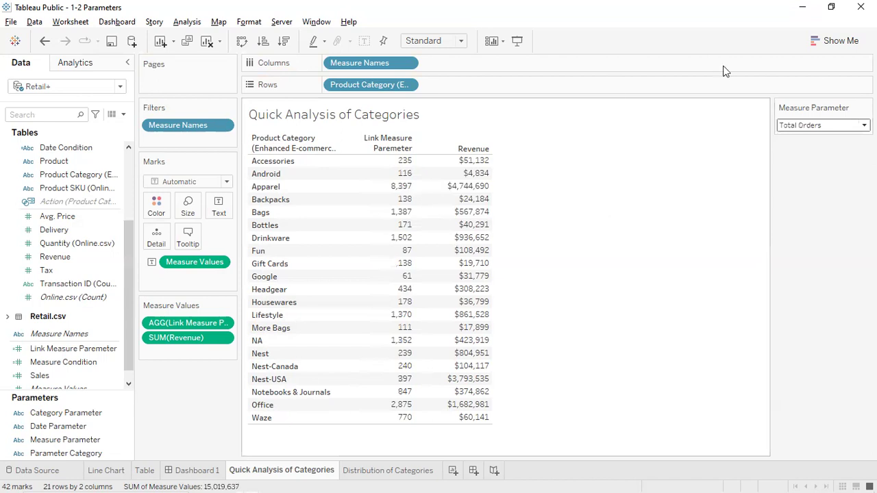
left_click(823, 130)
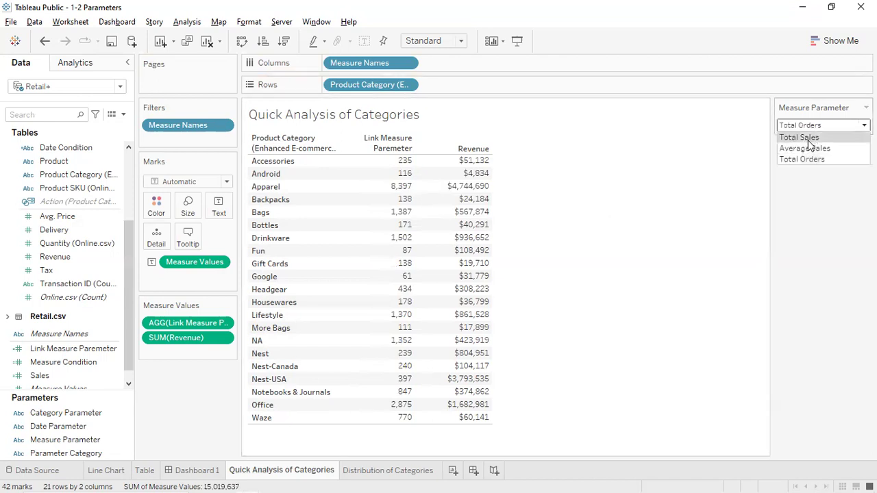
left_click(806, 148)
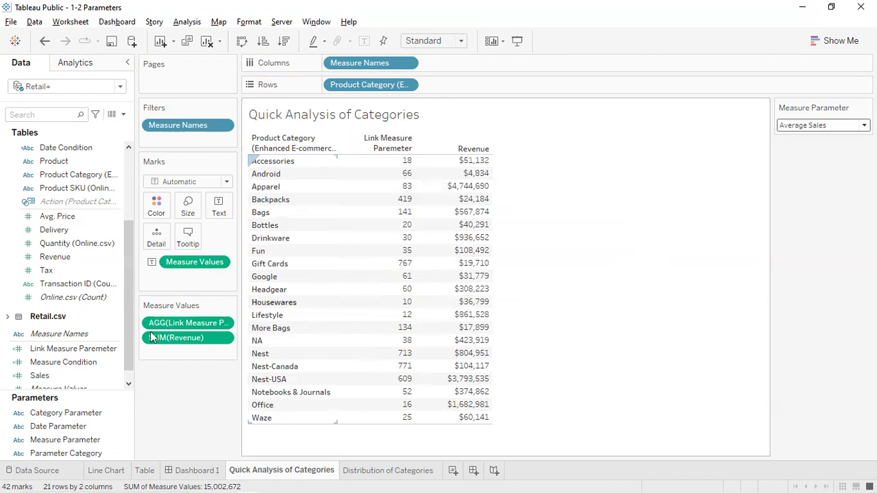
- Add Measure Condition as a column between Link Measure Paremeter and Revenue in the category table
left_click(69, 364)
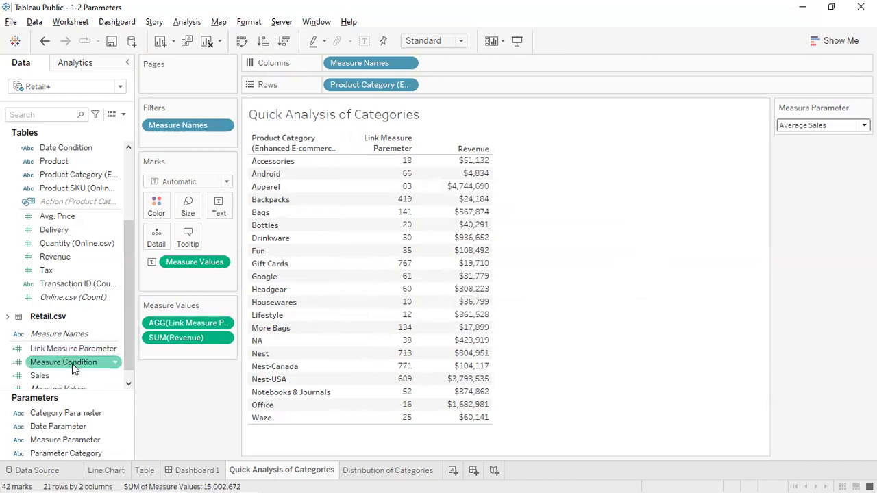
left_click_drag(69, 368, 433, 198)
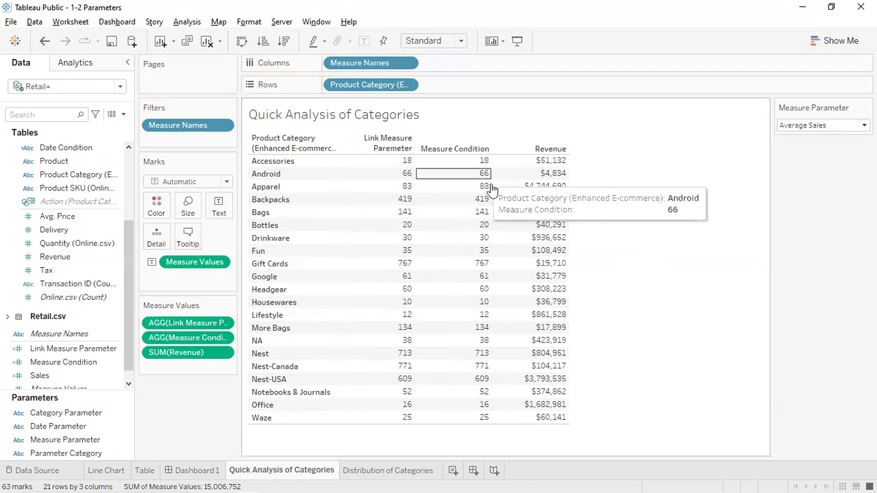
left_click(826, 125)
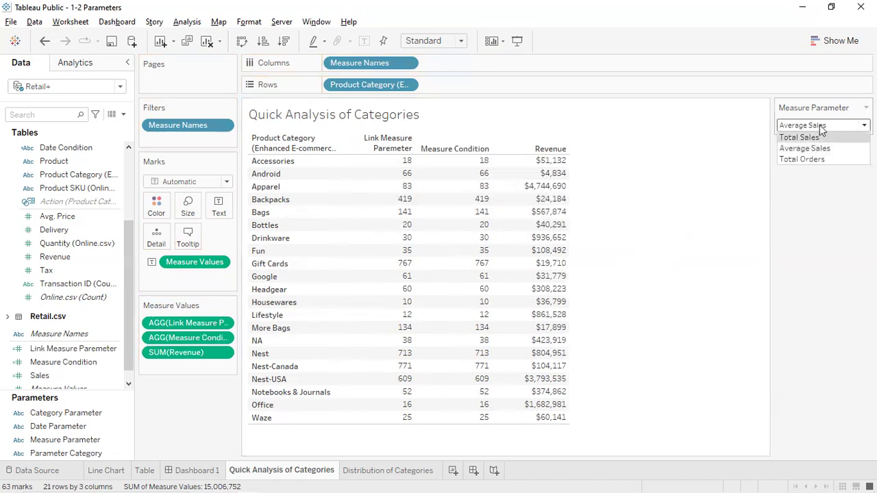
left_click(817, 128)
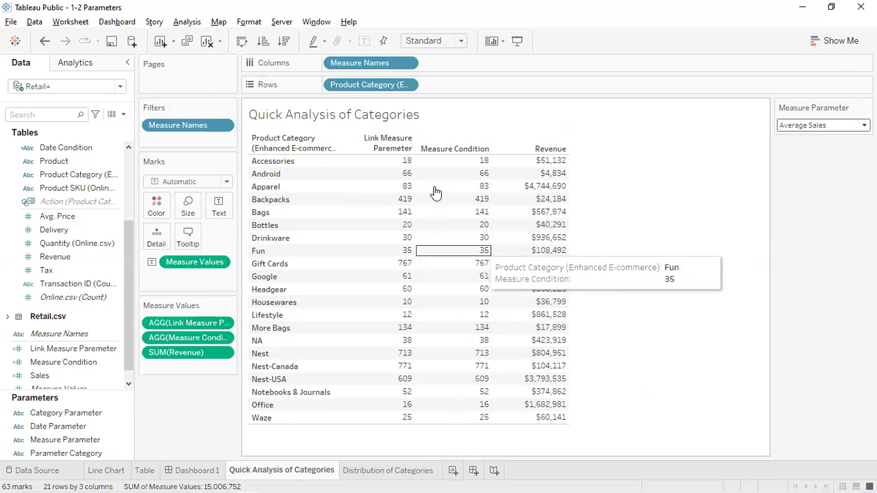
- Cycle Measure Parameter through Total Orders, Total Sales and Average Sales to compare Measure Condition with Link Measure Paremeter
left_click(818, 126)
left_click(803, 165)
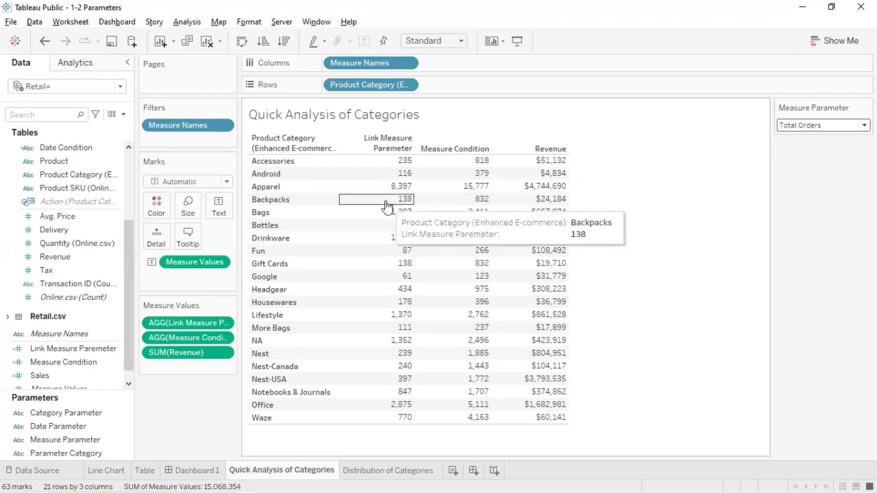
left_click(821, 125)
left_click(798, 137)
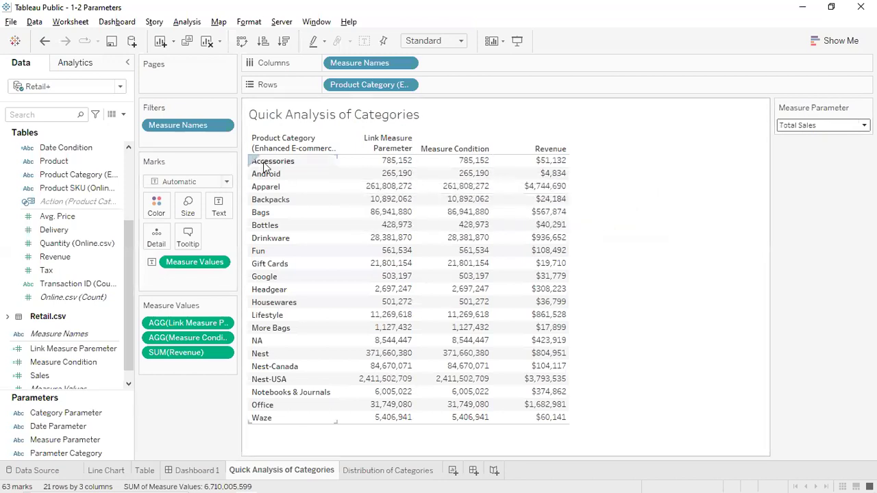
left_click(806, 128)
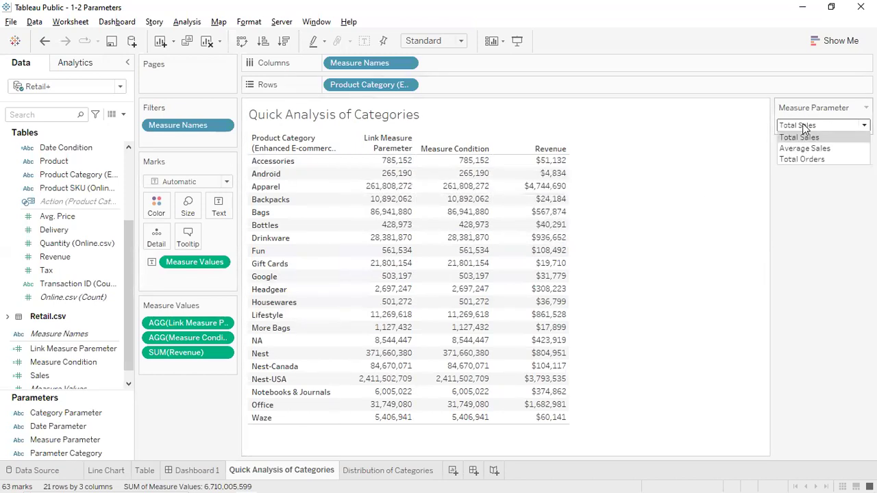
left_click(805, 148)
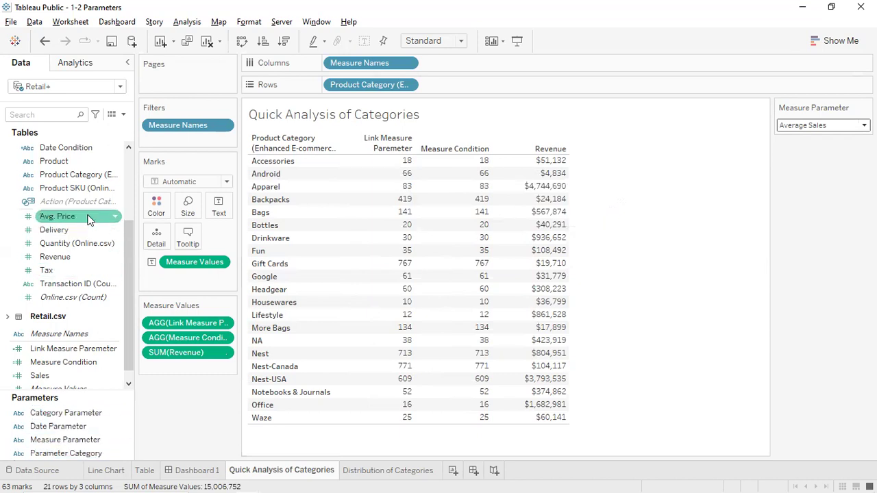
- Edit the Link Measure Paremeter calculation so that its Total Sales branch returns SUM([Revenue])
left_click_drag(125, 258, 131, 170)
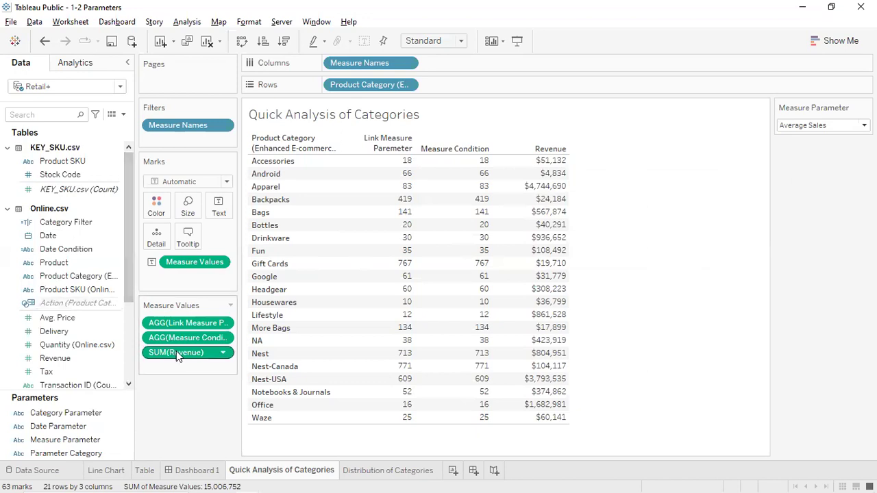
left_click_drag(130, 274, 129, 363)
left_click(82, 337)
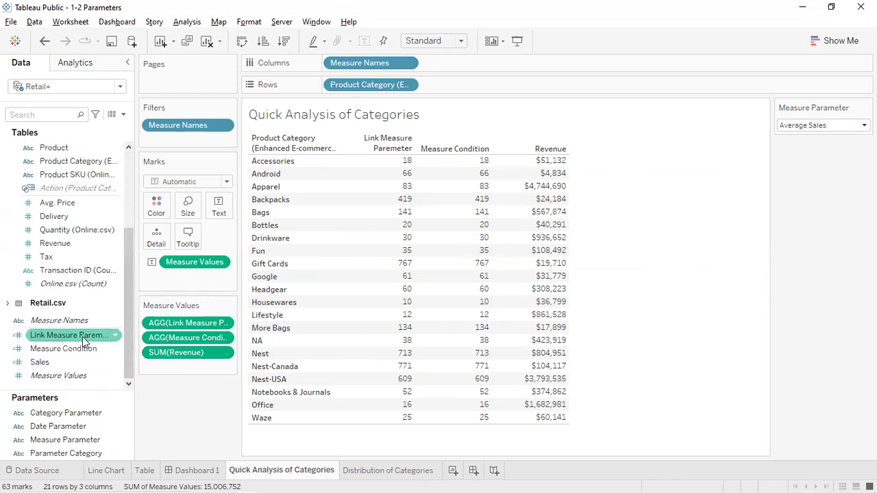
right_click(76, 337)
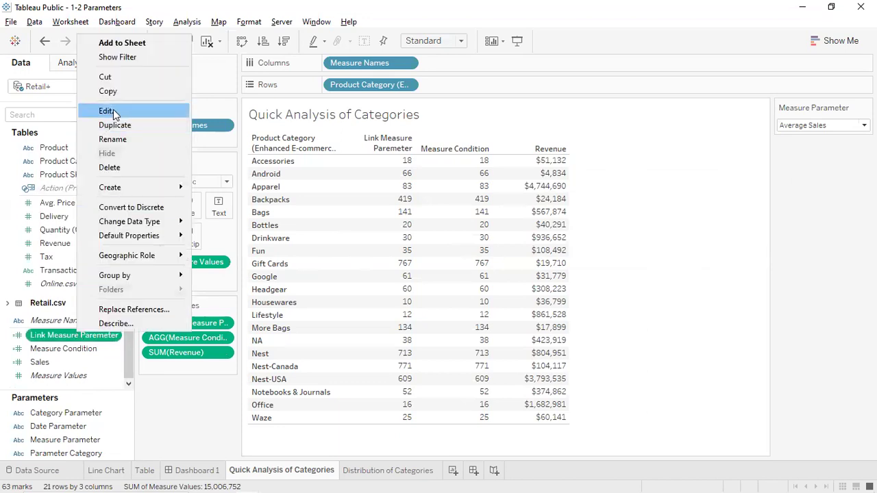
left_click(113, 111)
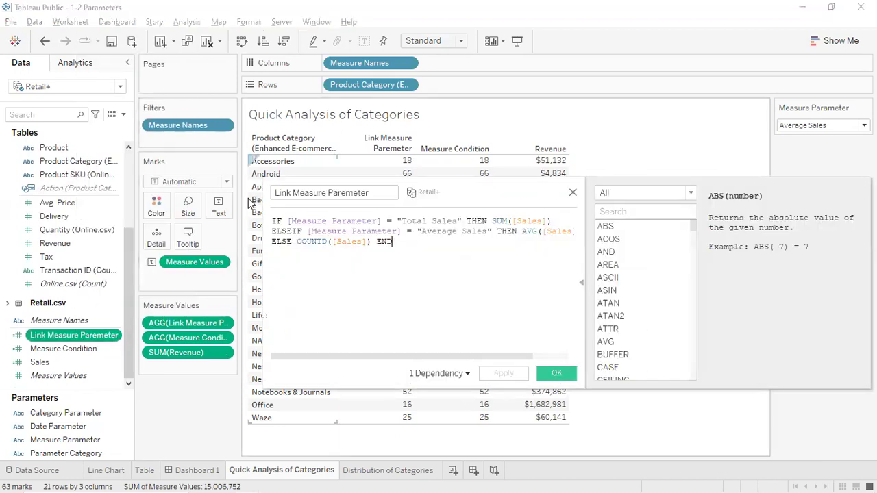
double_click(529, 220)
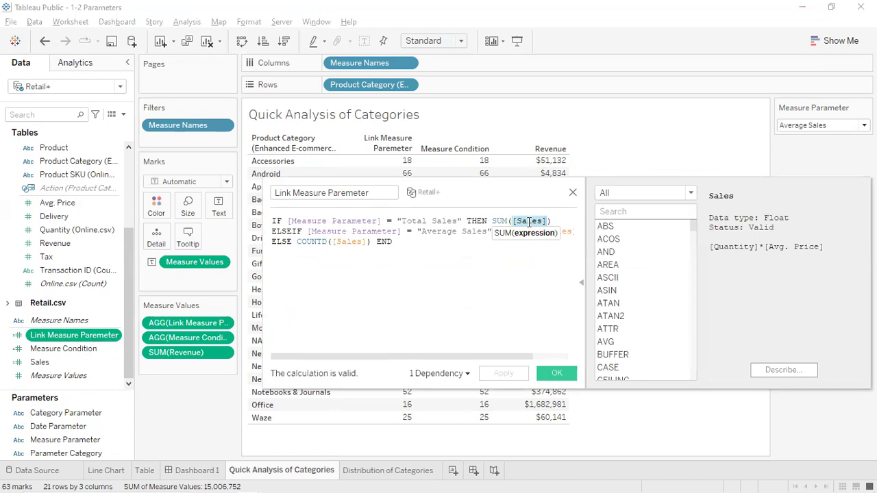
type("Re")
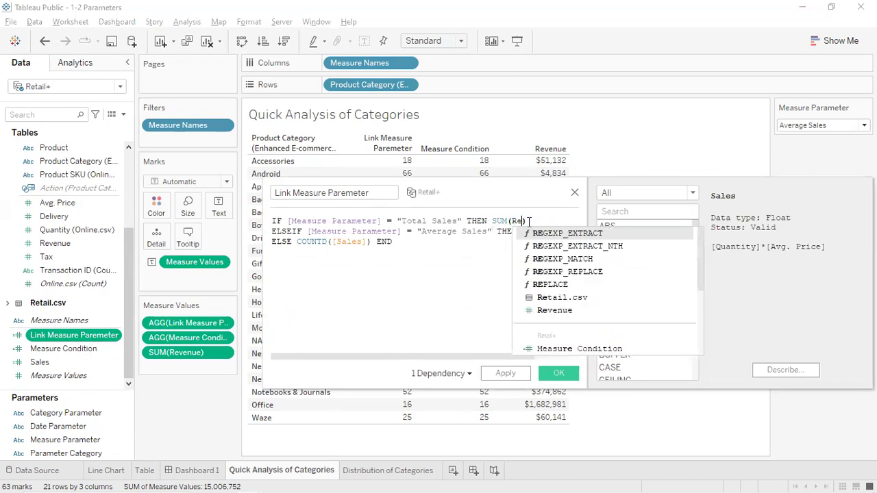
key("Down")
key("Down")
key("Down")
key("Down")
key("Down")
key("Down")
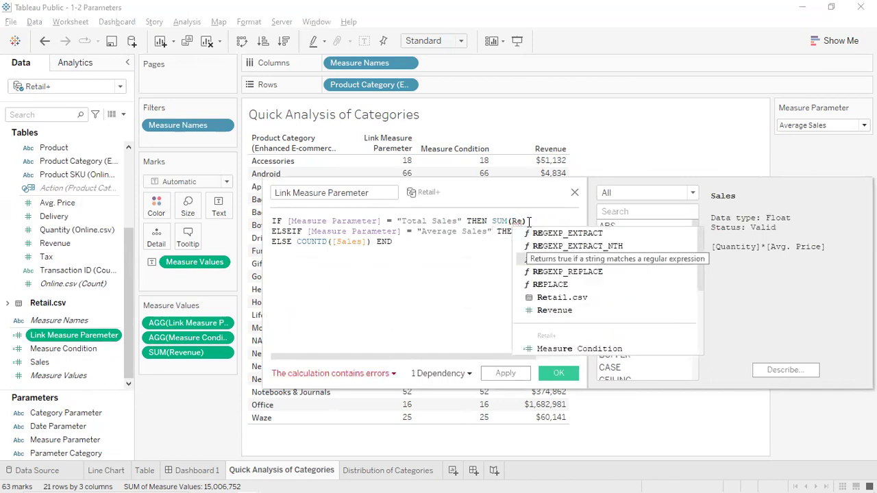
key("Return")
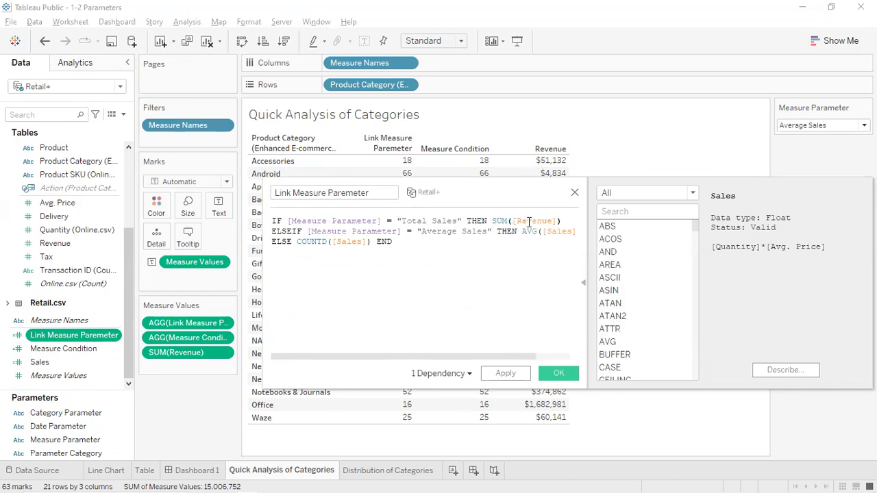
- Replace [Sales] with [Revenue] in the COUNTD and AVG expressions, save the calculation, and set Measure Parameter to Total Sales
double_click(528, 221)
key("ctrl+c")
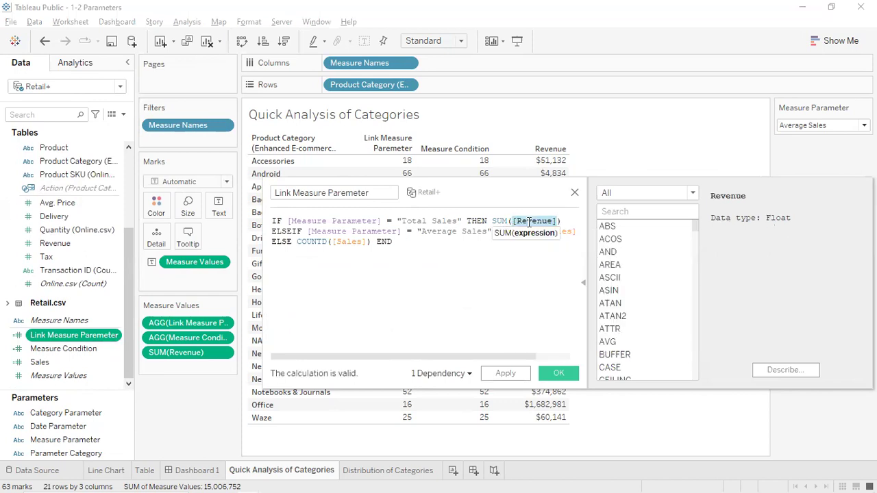
double_click(357, 242)
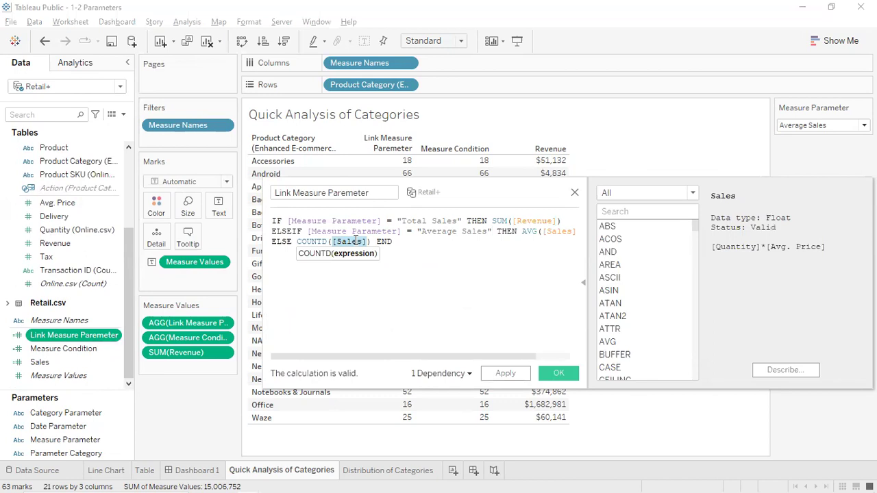
double_click(559, 231)
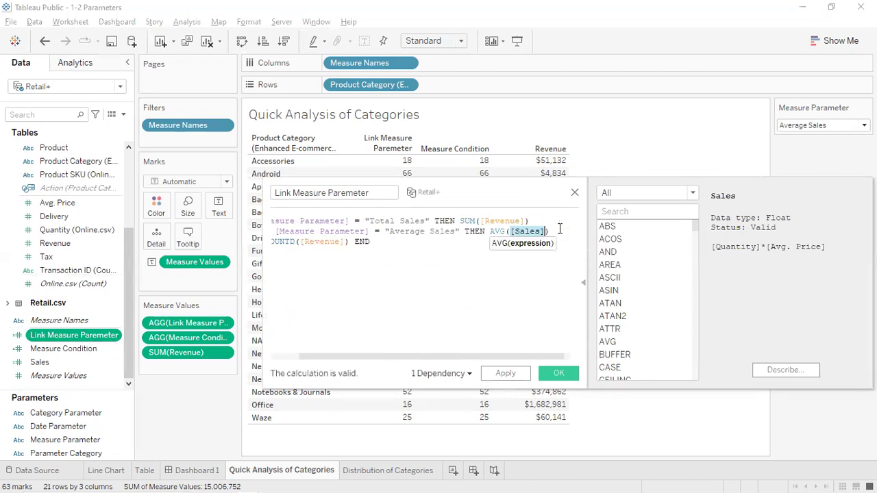
key("ctrl+v")
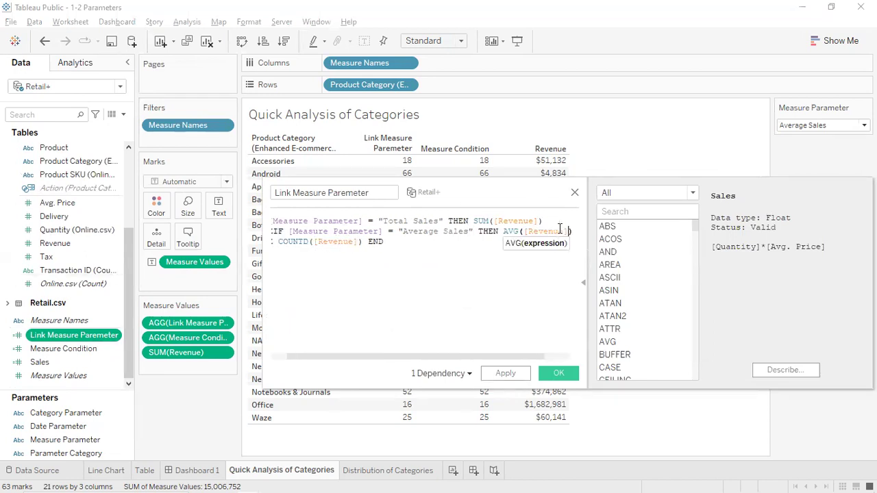
left_click(556, 374)
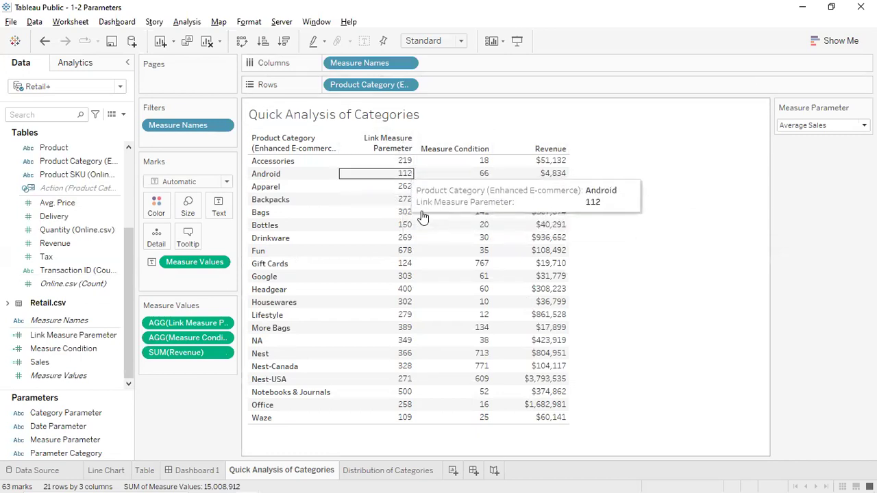
left_click(809, 126)
left_click(798, 138)
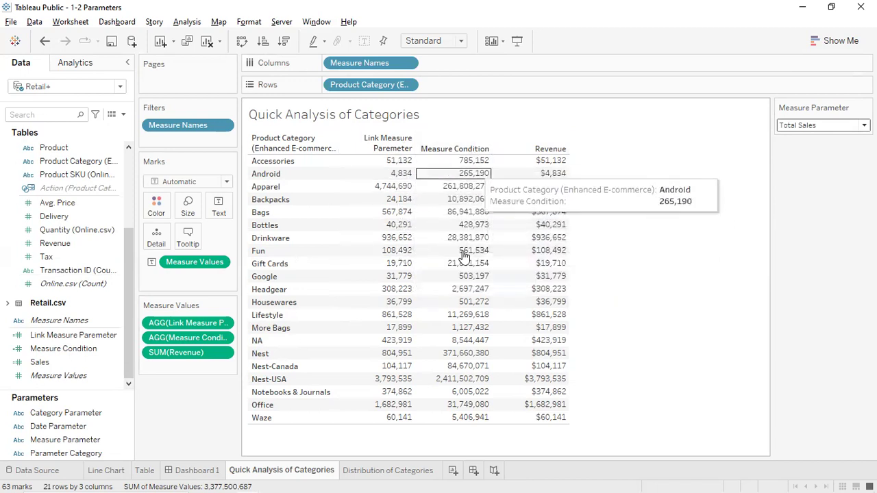
- Edit the Measure Condition calculation so that its Total Orders case returns COUNTD([Sales]), and save it
left_click(70, 349)
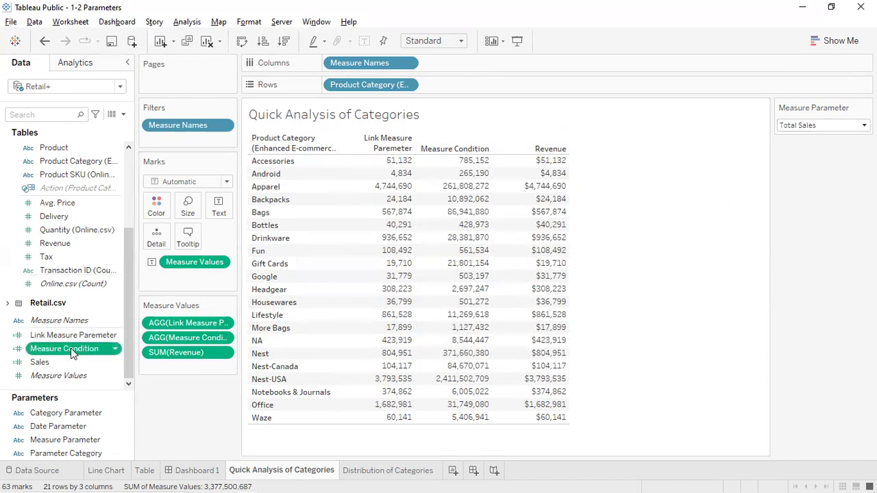
right_click(71, 348)
left_click(101, 126)
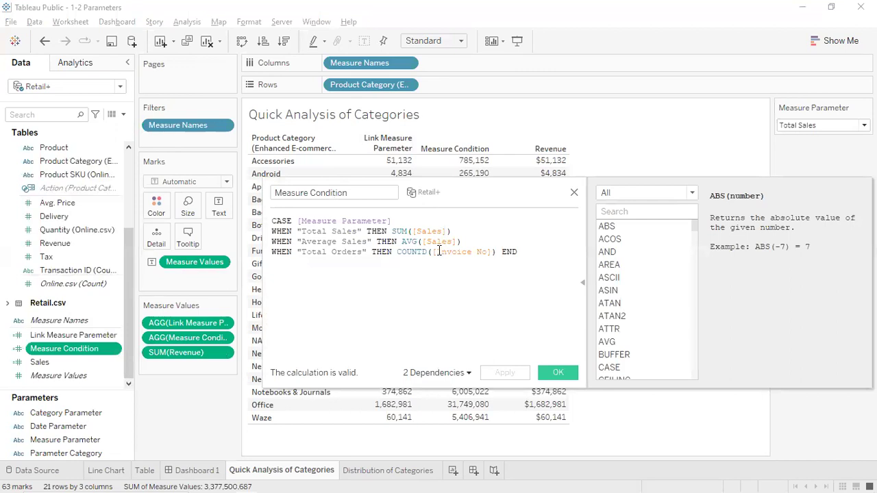
left_click(488, 251)
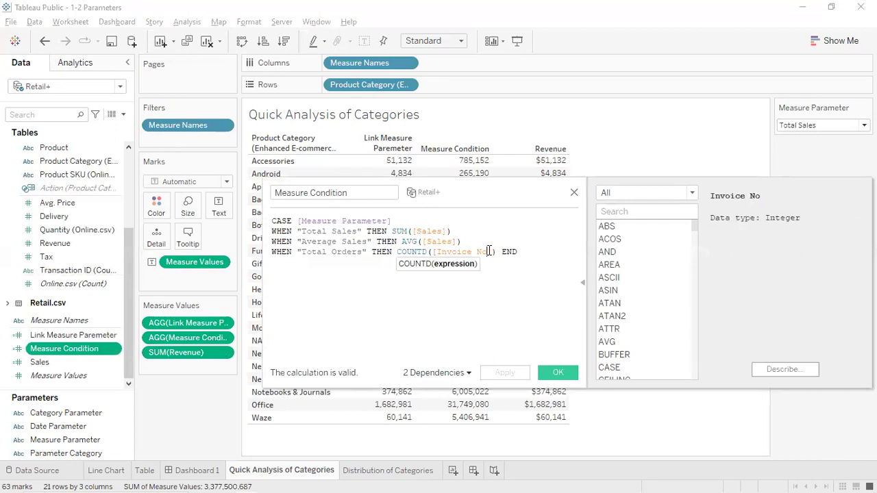
key("BackSpace")
key("BackSpace")
key("BackSpace")
key("BackSpace")
key("BackSpace")
key("BackSpace")
key("BackSpace")
key("BackSpace")
key("BackSpace")
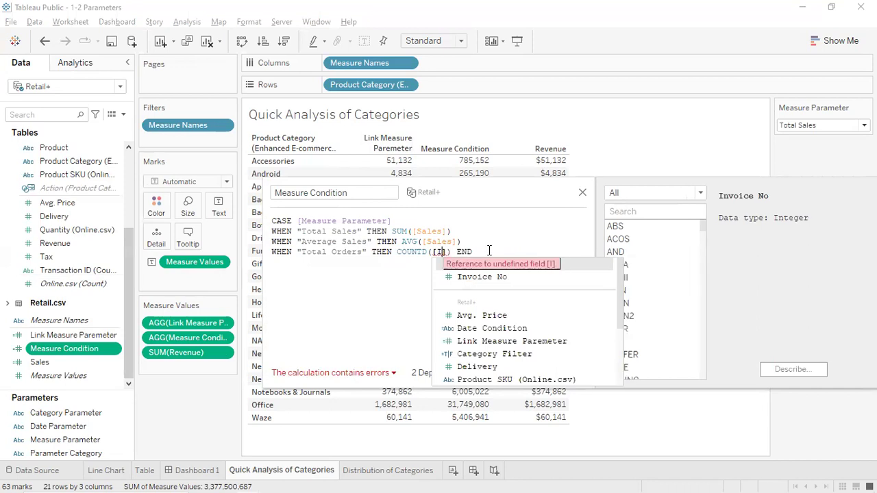
key("BackSpace")
type("s")
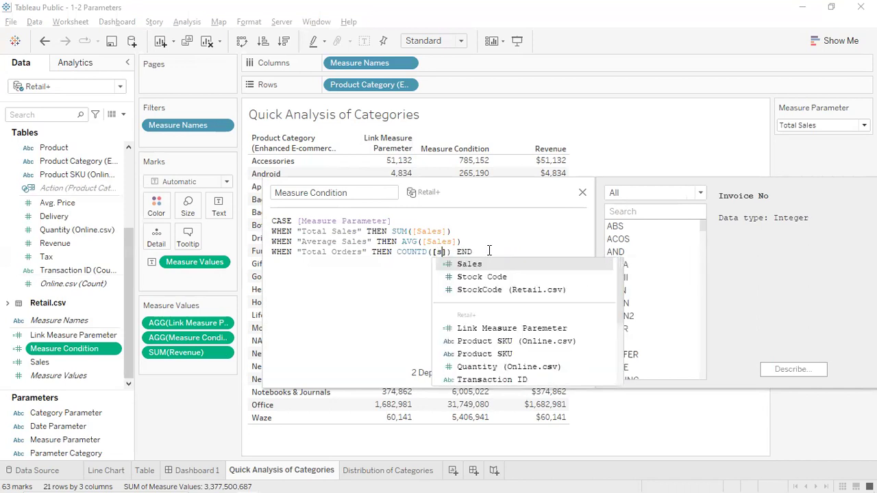
key("Return")
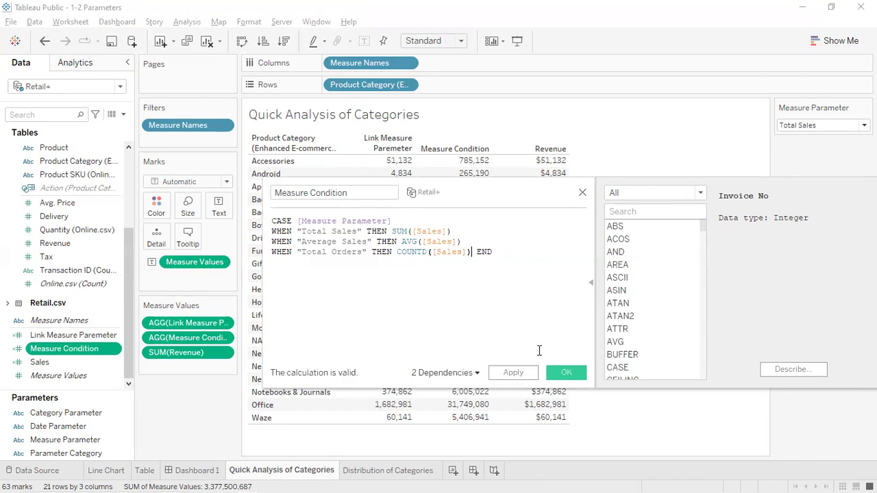
left_click(564, 372)
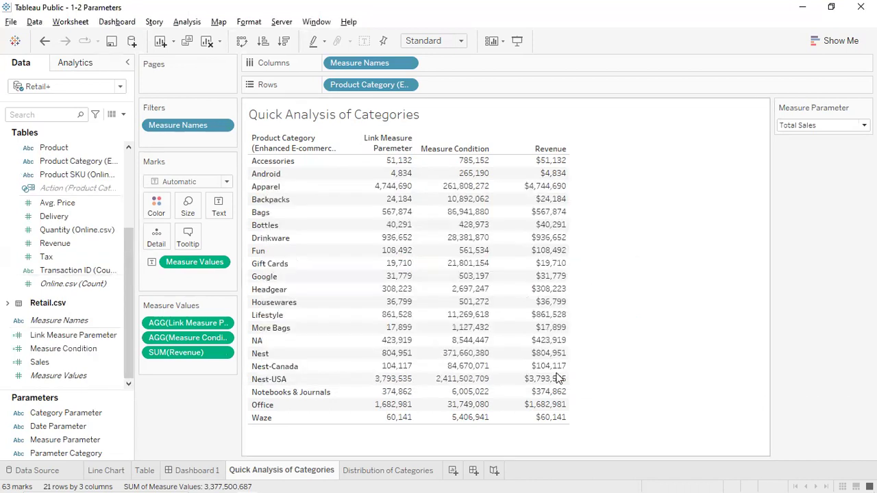
- Set the Measure Parameter control to Total Orders
left_click(797, 127)
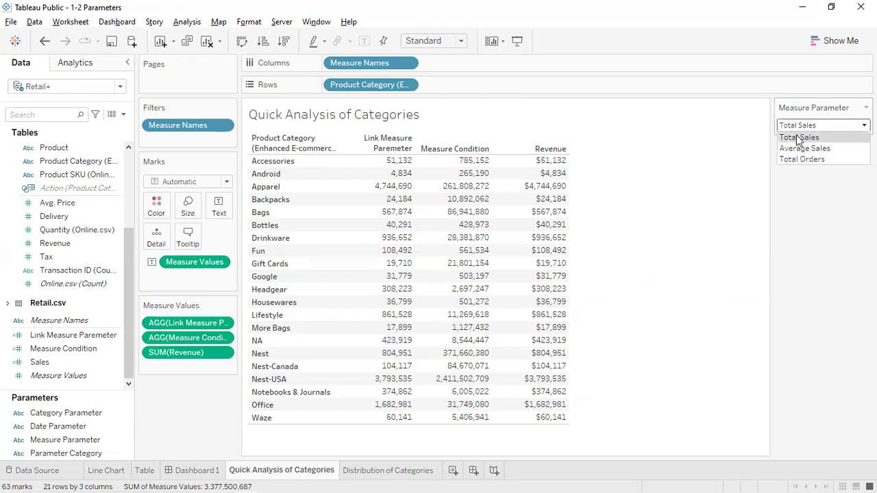
left_click(796, 158)
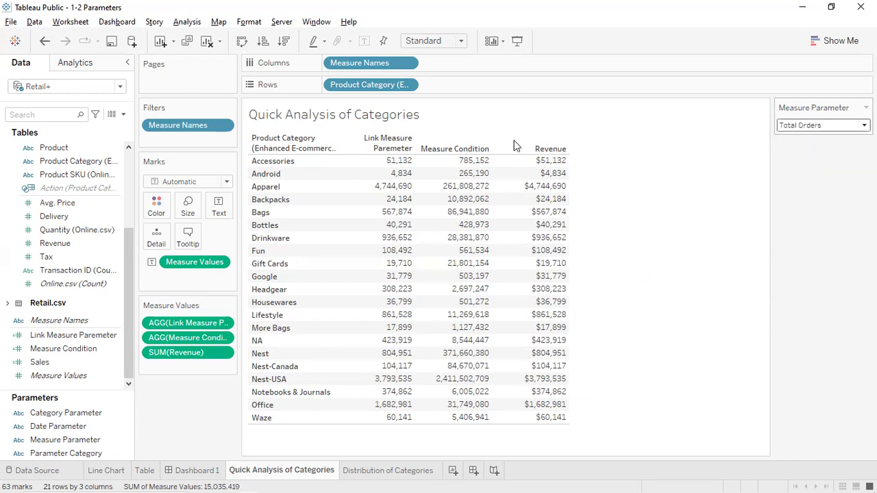